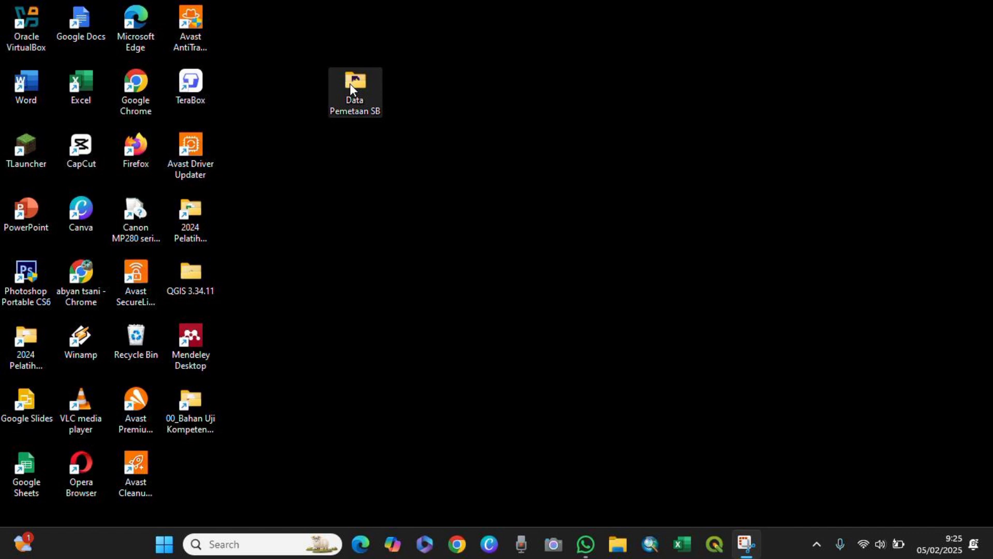
Step: Open the Data Pemetaan SB folder and examine its Titik Patok SB, Polygon Areal SB and RBI_50K_2023_Jawa Barat.x26272 subfolders
{"action": "double_click", "coordinate": [349, 83]}
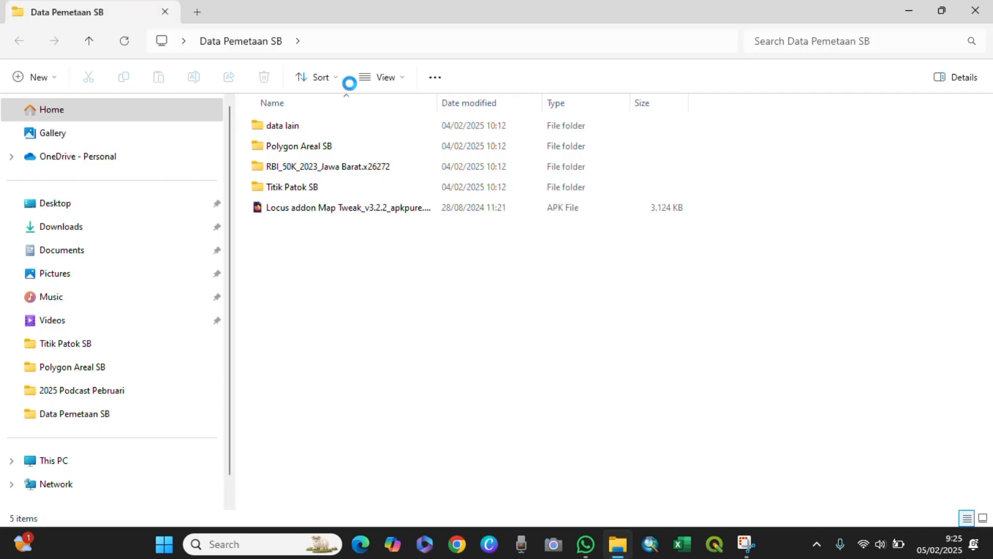
{"action": "double_click", "coordinate": [360, 187]}
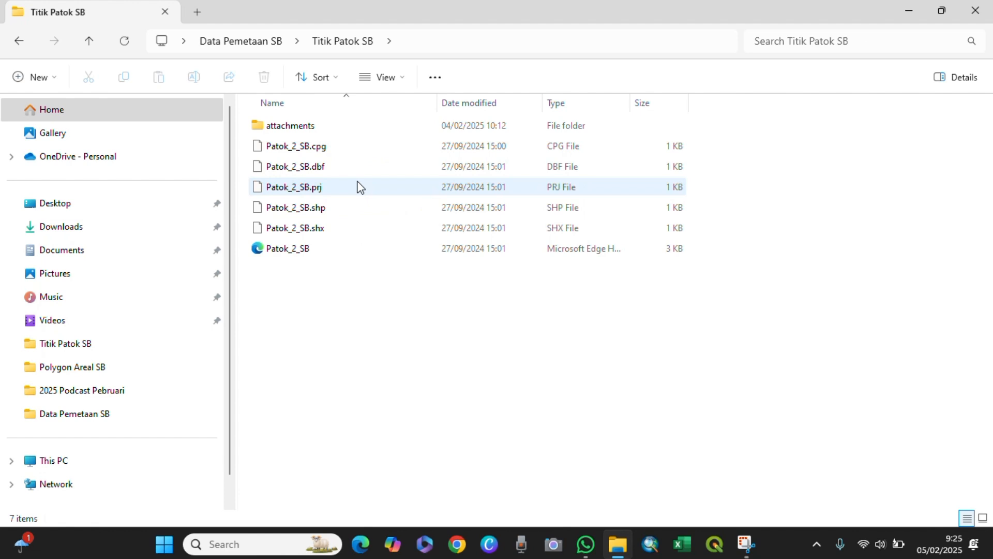
{"action": "left_click", "coordinate": [11, 42]}
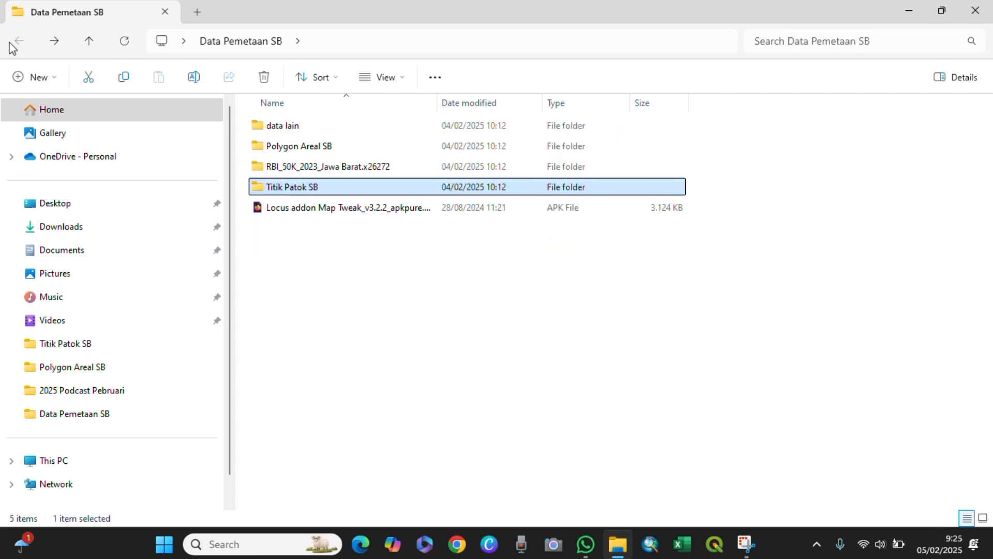
{"action": "double_click", "coordinate": [303, 151]}
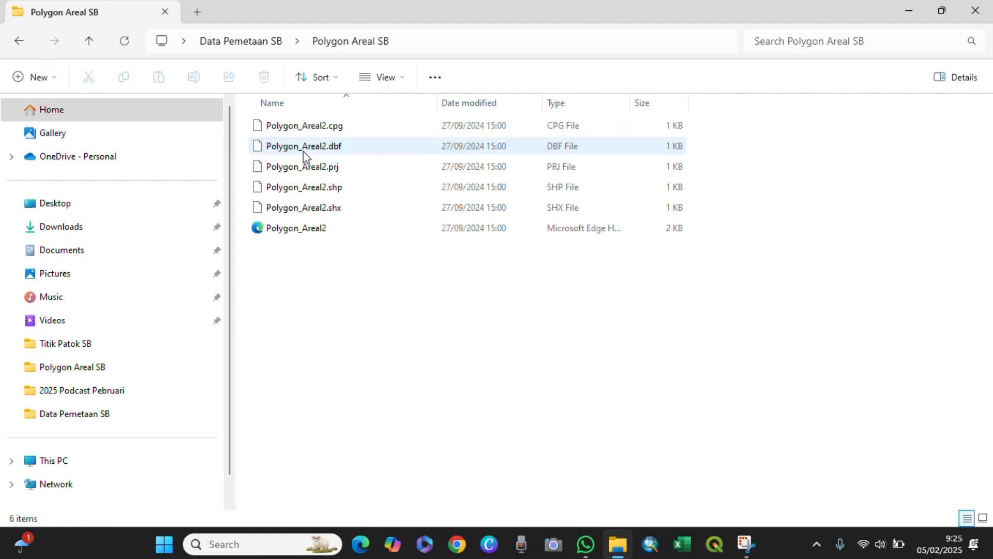
{"action": "left_click", "coordinate": [19, 42]}
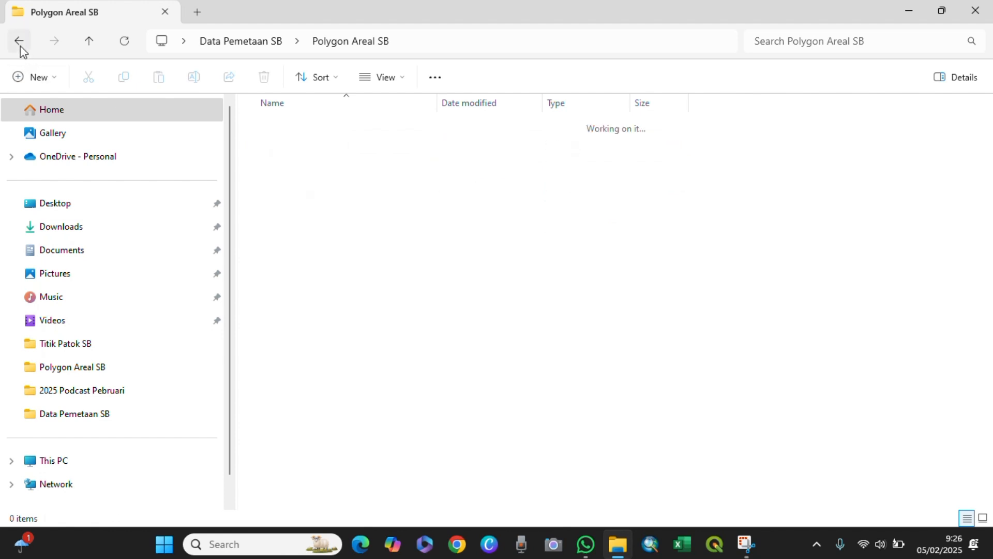
{"action": "double_click", "coordinate": [272, 168]}
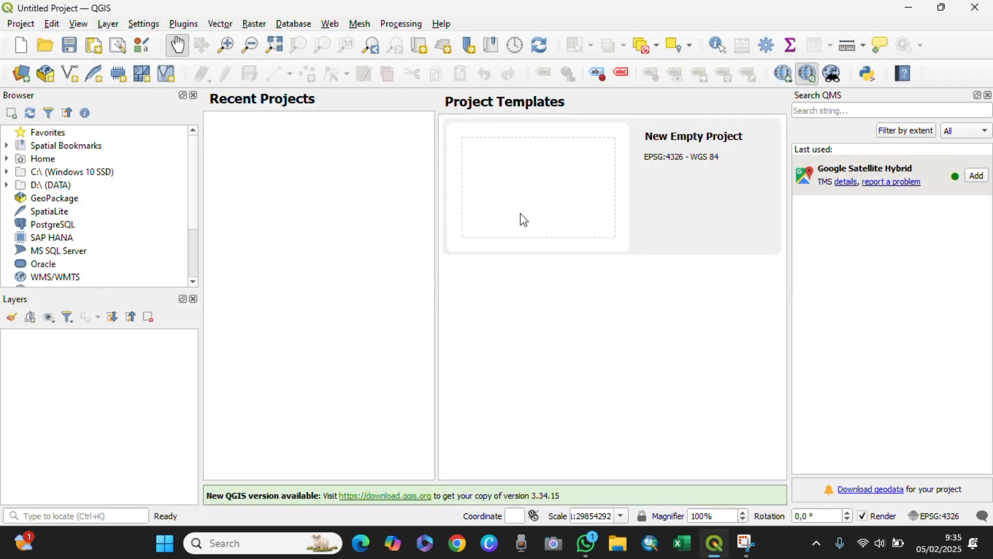
Step: In QGIS, start a new empty project and add Patok_2_SB.shp from the Titik Patok SB folder as a vector layer
{"action": "left_click", "coordinate": [524, 220]}
{"action": "left_click", "coordinate": [109, 23]}
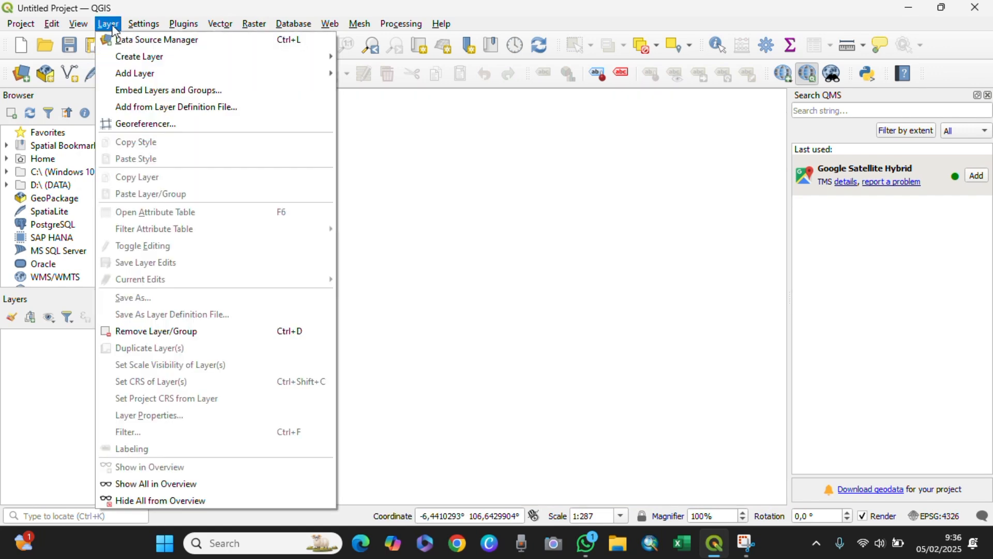
{"action": "mouse_move", "coordinate": [124, 76]}
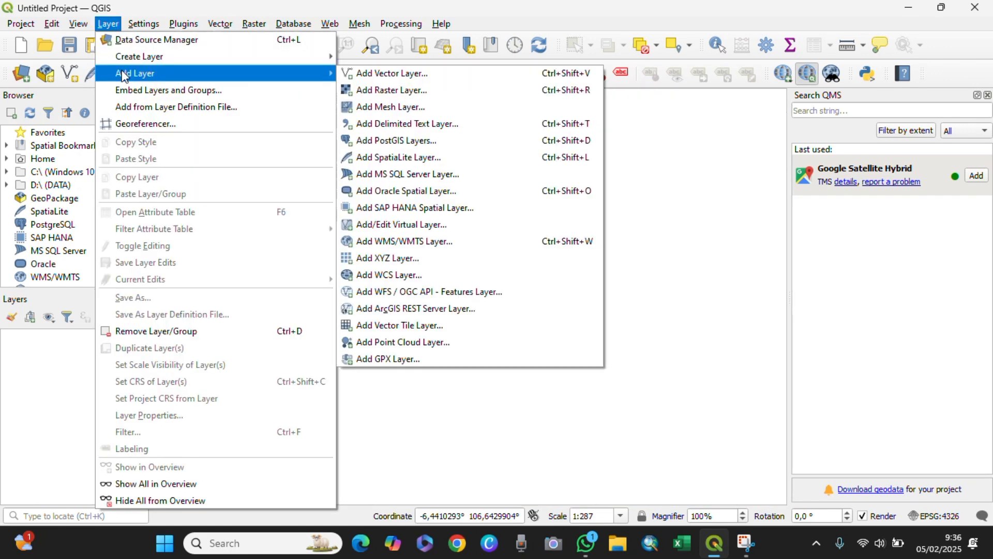
{"action": "left_click", "coordinate": [379, 78]}
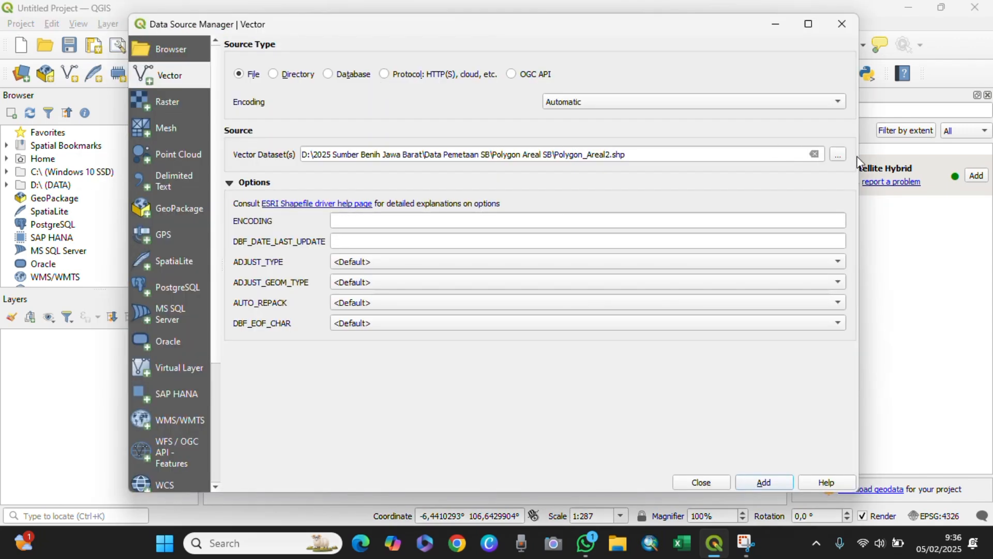
{"action": "left_click", "coordinate": [839, 154]}
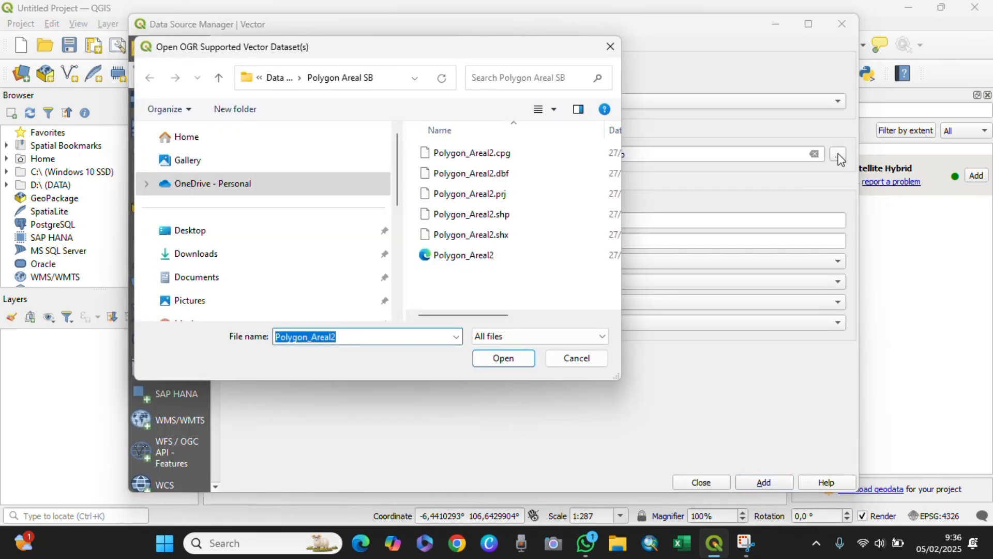
{"action": "left_click", "coordinate": [275, 82]}
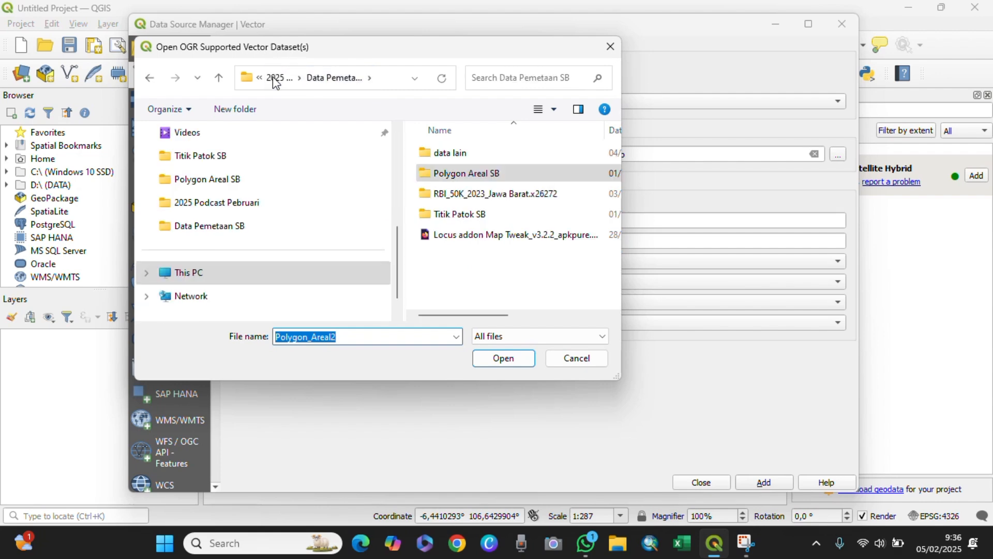
{"action": "left_click", "coordinate": [435, 217]}
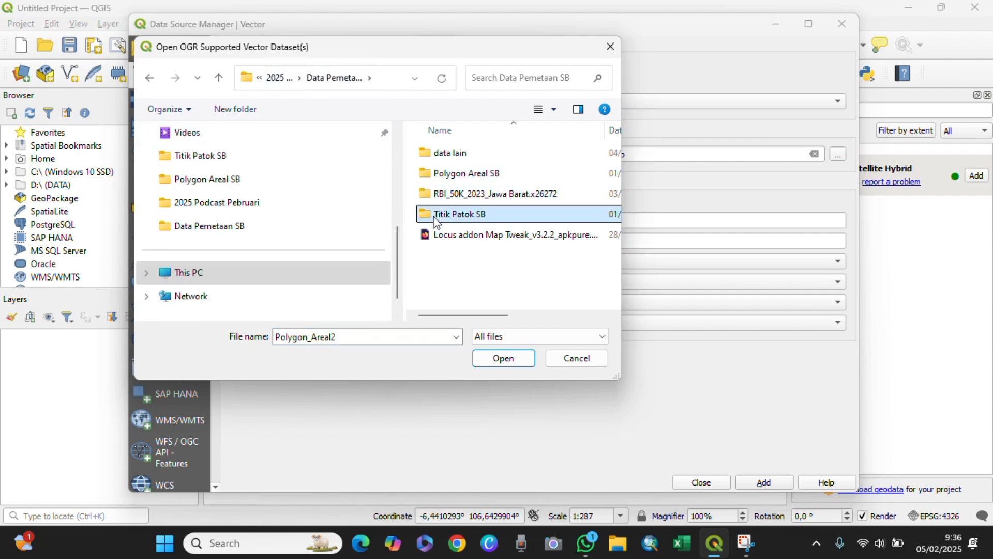
{"action": "double_click", "coordinate": [434, 220]}
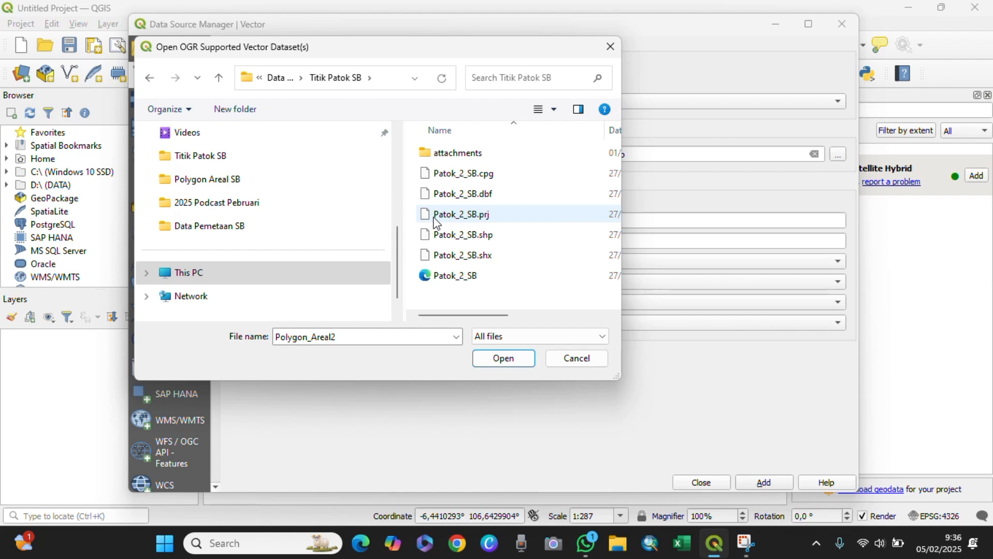
{"action": "left_click", "coordinate": [438, 236]}
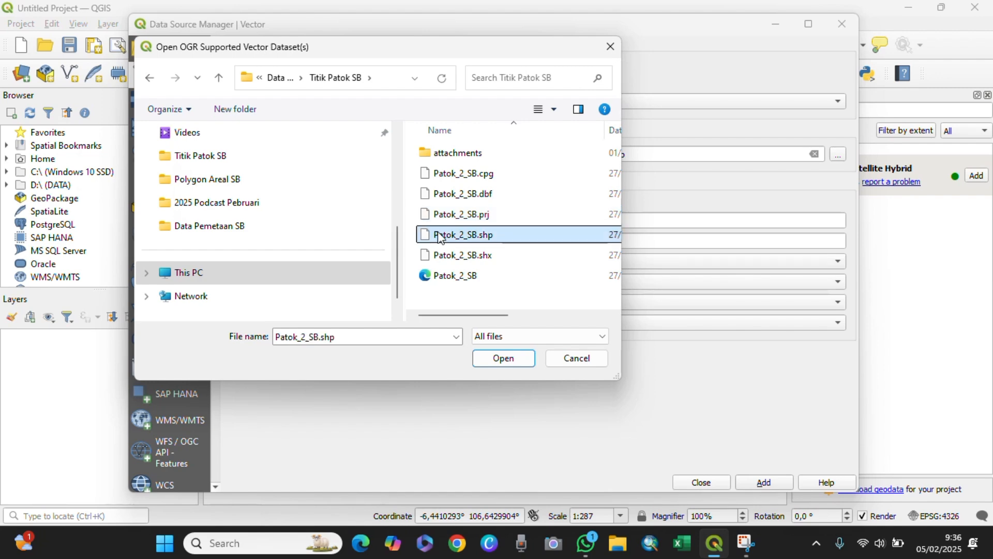
{"action": "left_click", "coordinate": [498, 361]}
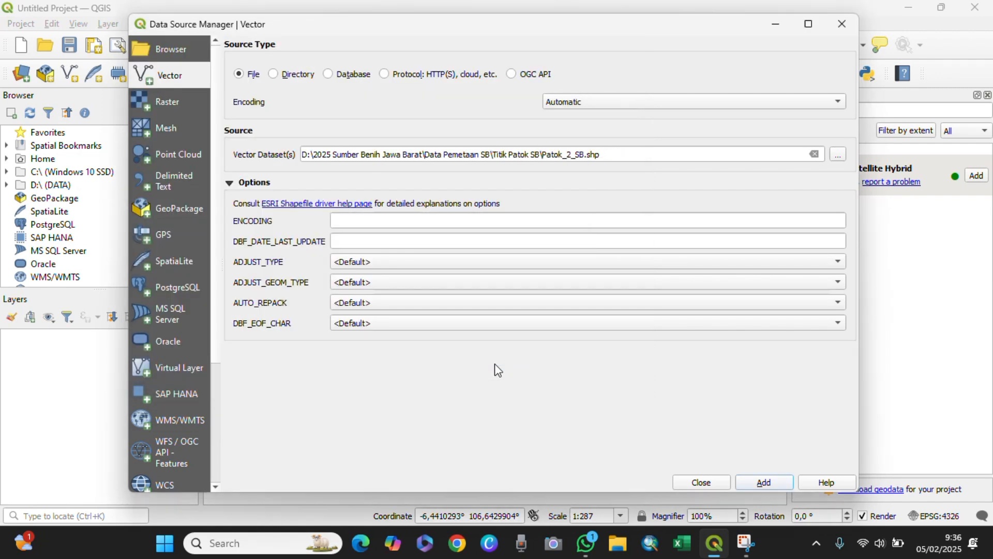
{"action": "left_click", "coordinate": [771, 476]}
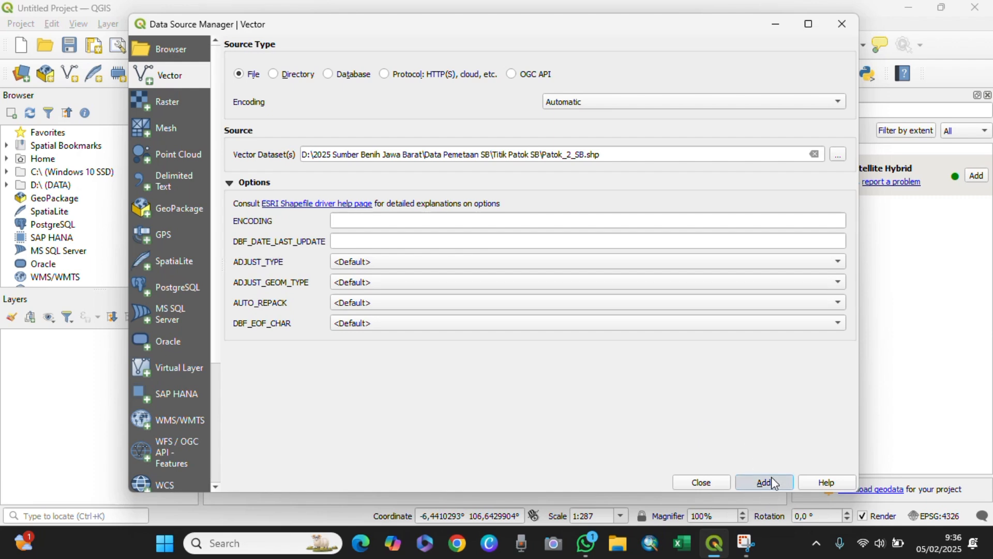
{"action": "left_click", "coordinate": [854, 17]}
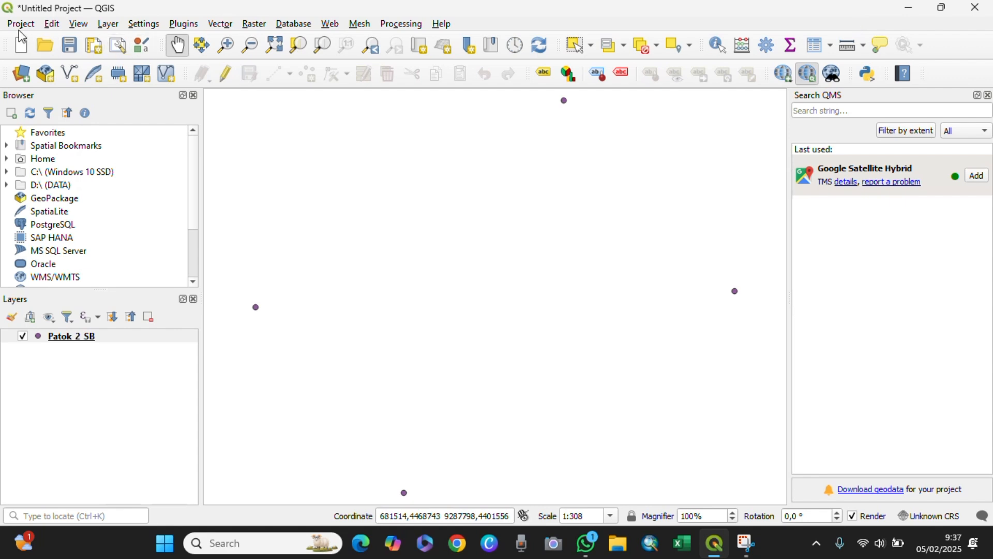
Step: Show labels for the points of the Patok_2_SB layer
{"action": "left_click", "coordinate": [57, 337]}
{"action": "right_click", "coordinate": [58, 340]}
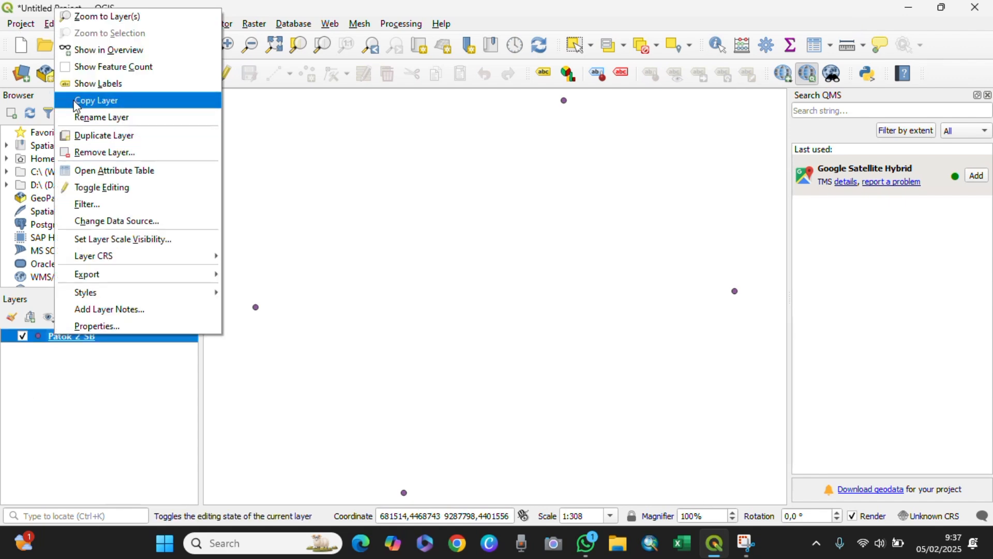
{"action": "left_click", "coordinate": [81, 85]}
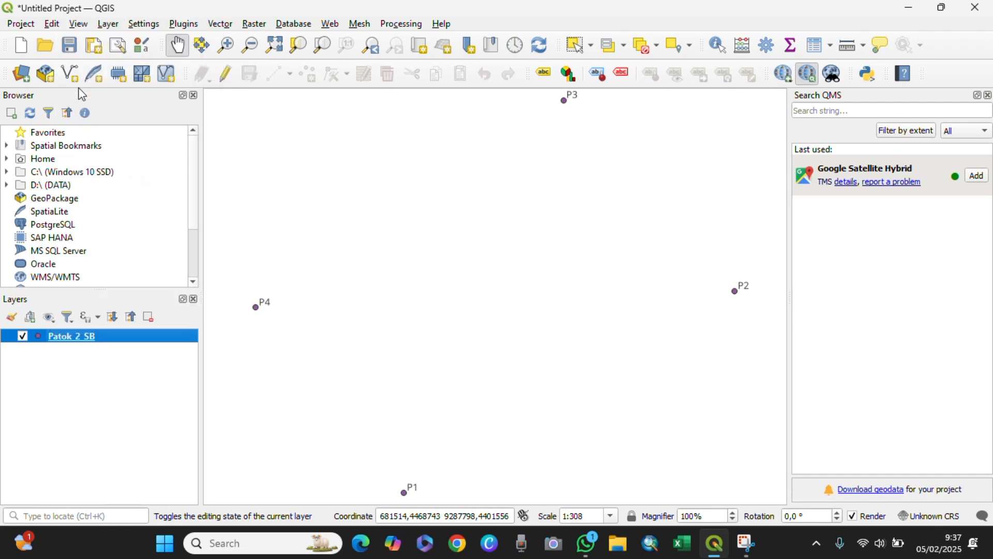
Step: Add Polygon_Areal2.shp from the Polygon Areal SB folder to the project as a vector layer
{"action": "left_click", "coordinate": [113, 25]}
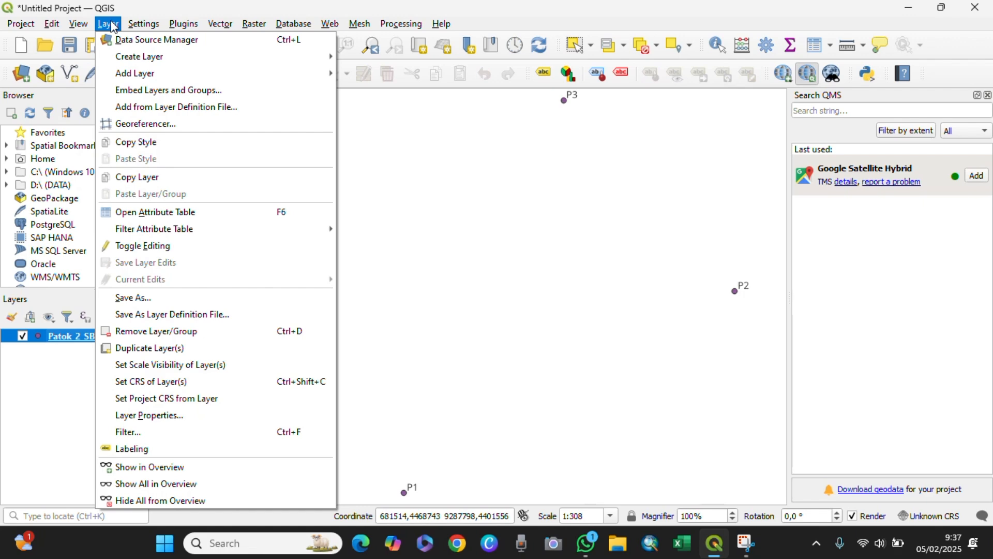
{"action": "mouse_move", "coordinate": [135, 75]}
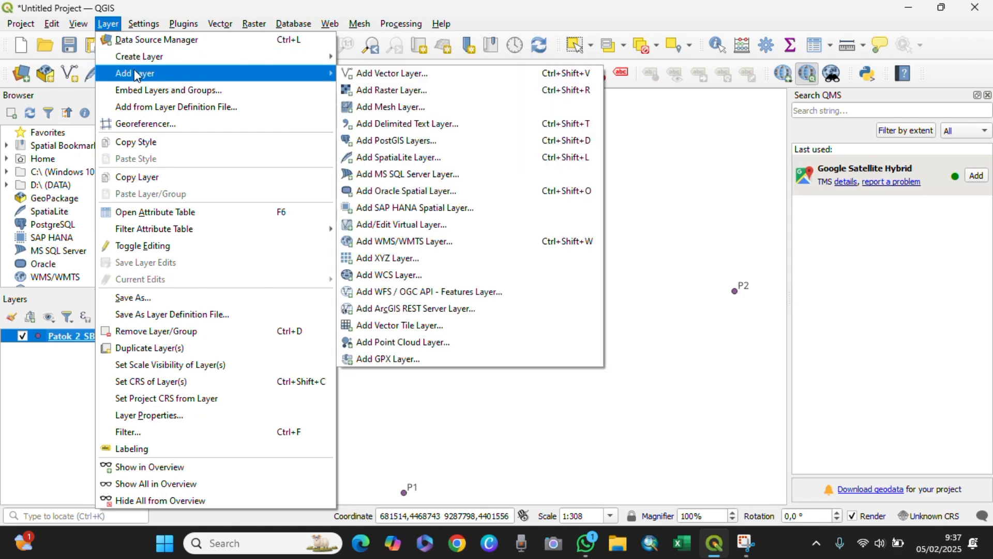
{"action": "left_click", "coordinate": [380, 74]}
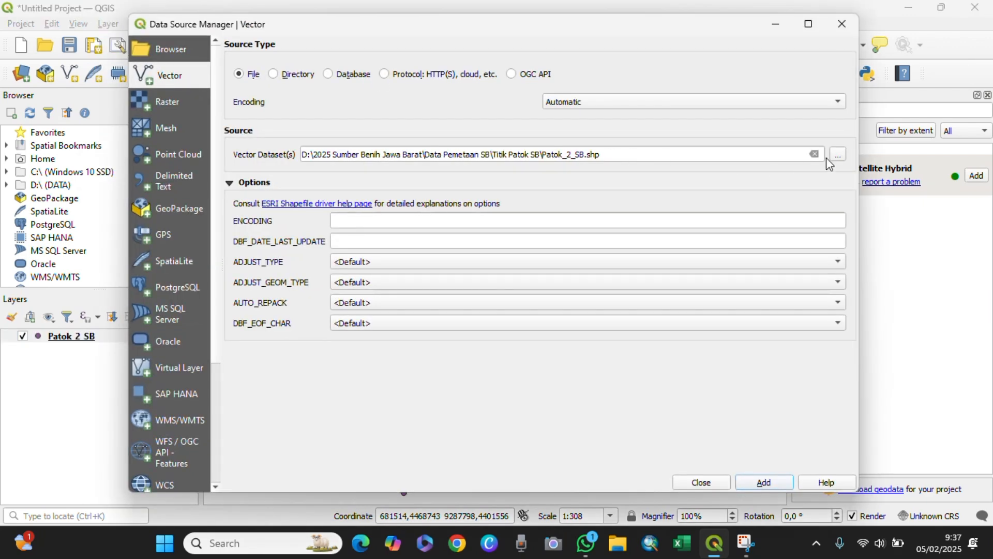
{"action": "left_click", "coordinate": [842, 156]}
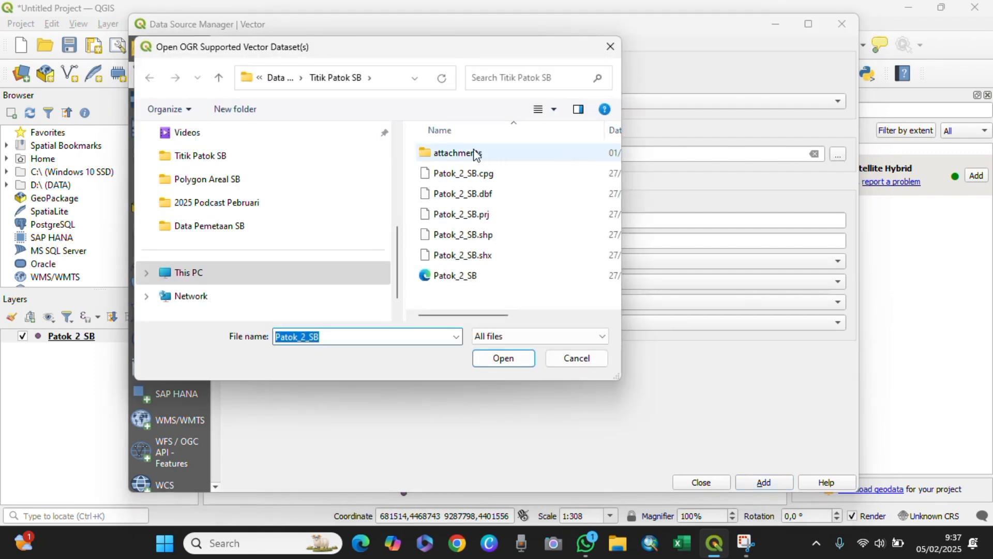
{"action": "left_click", "coordinate": [219, 78]}
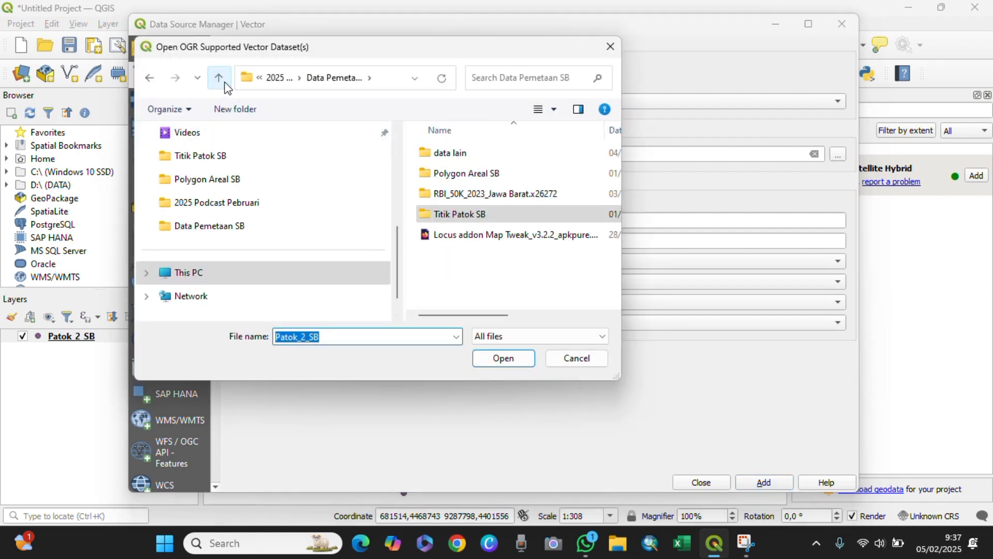
{"action": "left_click", "coordinate": [453, 181]}
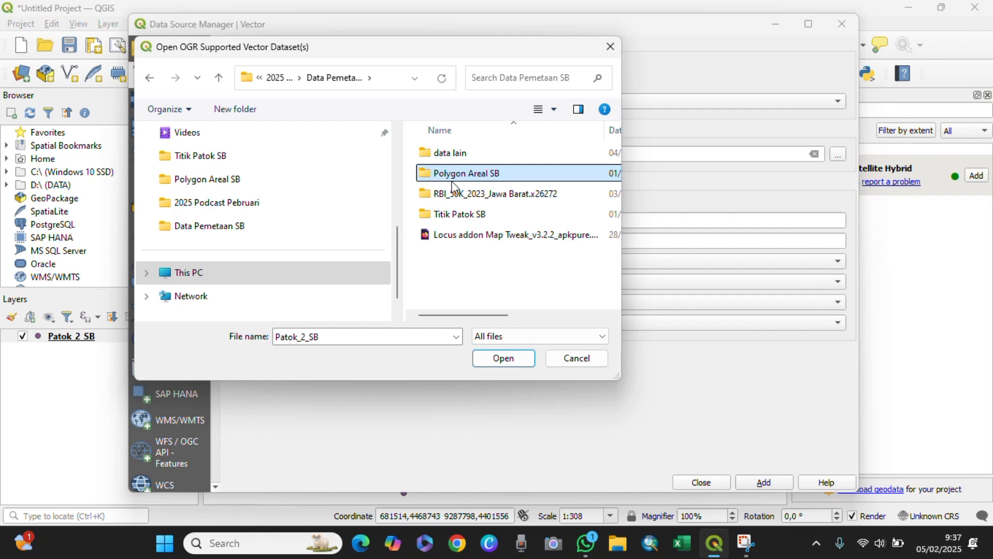
{"action": "double_click", "coordinate": [452, 181]}
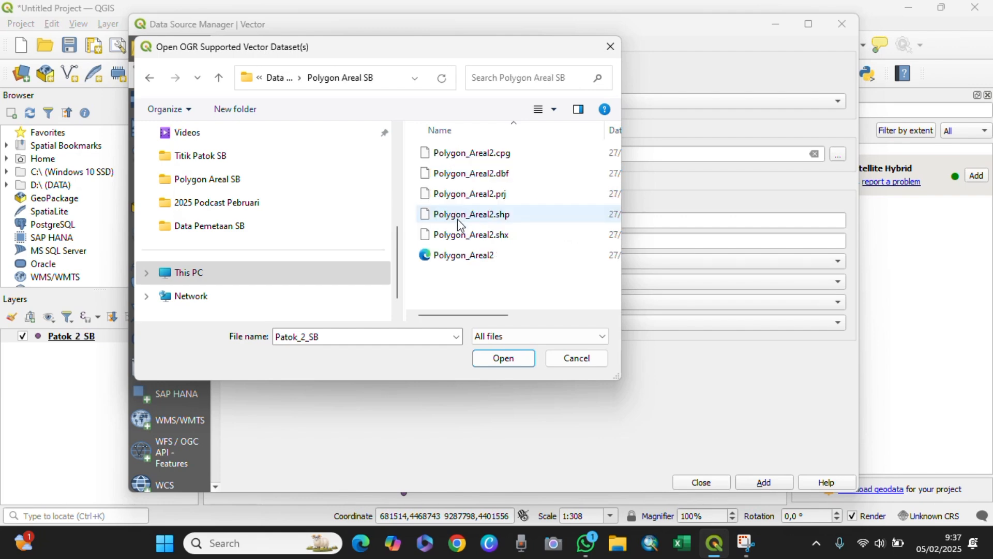
{"action": "left_click", "coordinate": [458, 215]}
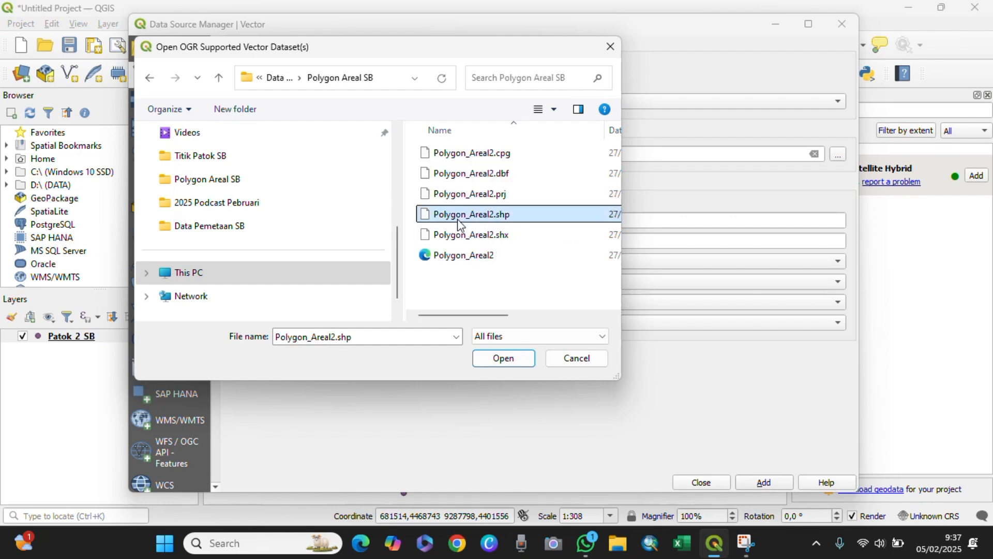
{"action": "left_click", "coordinate": [503, 361]}
{"action": "left_click", "coordinate": [765, 482]}
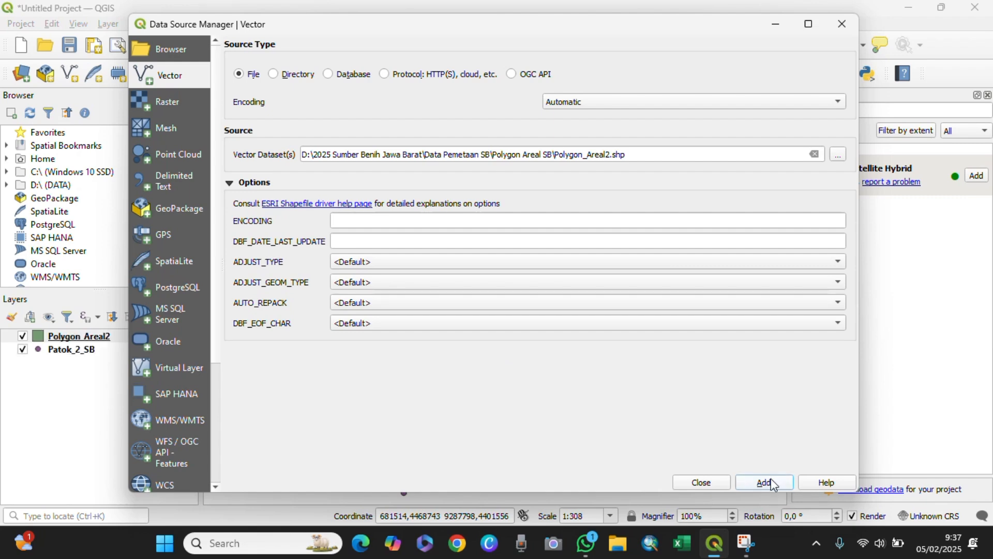
{"action": "left_click", "coordinate": [843, 24]}
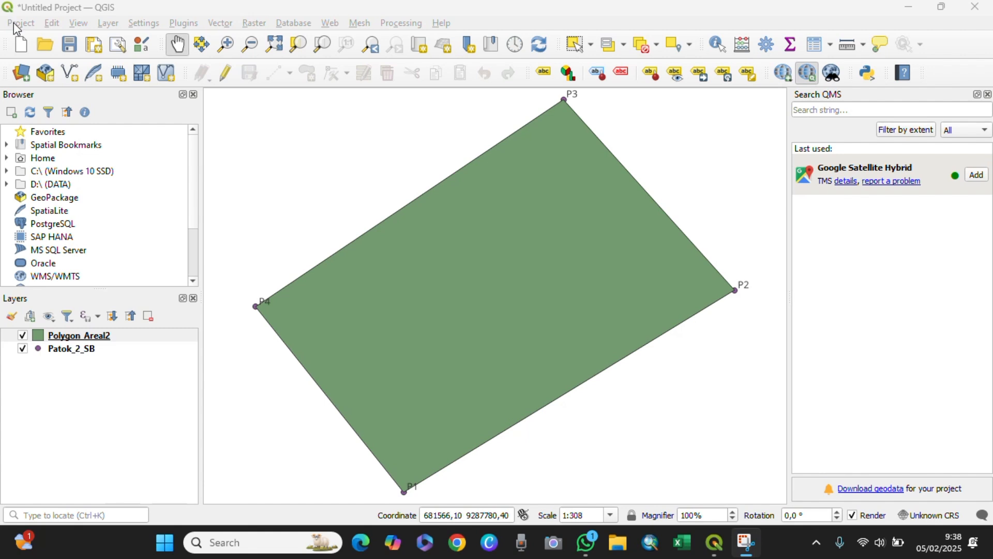
Step: Save the project as a QGZ file named Areal1 SB in the Data Pemetaan SB folder
{"action": "left_click", "coordinate": [19, 24]}
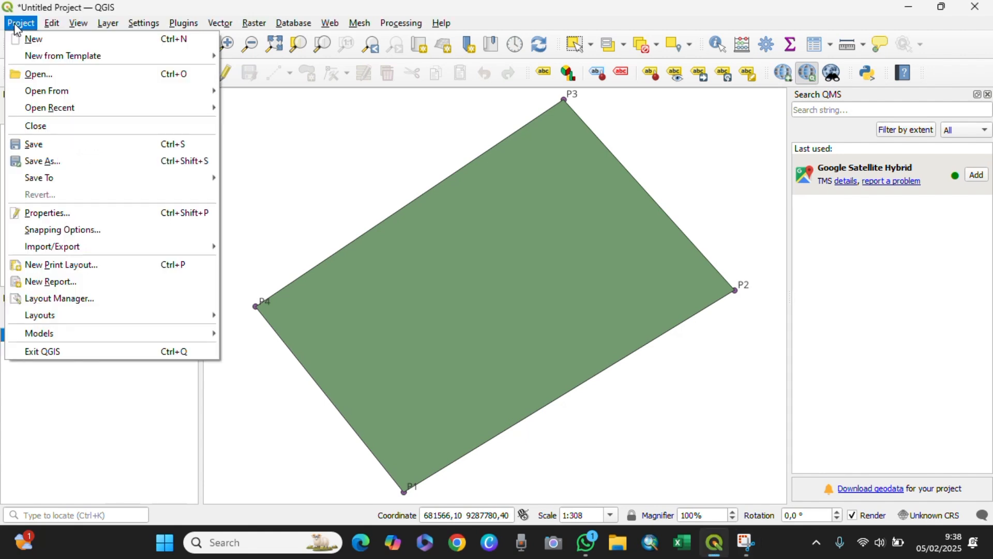
{"action": "left_click", "coordinate": [54, 165]}
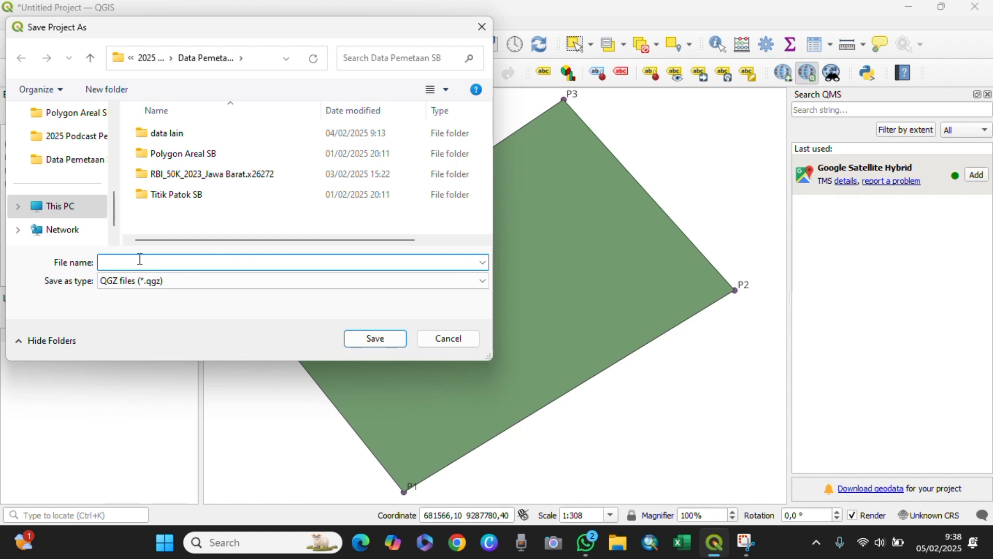
{"action": "type", "text": "Areal1 SB"}
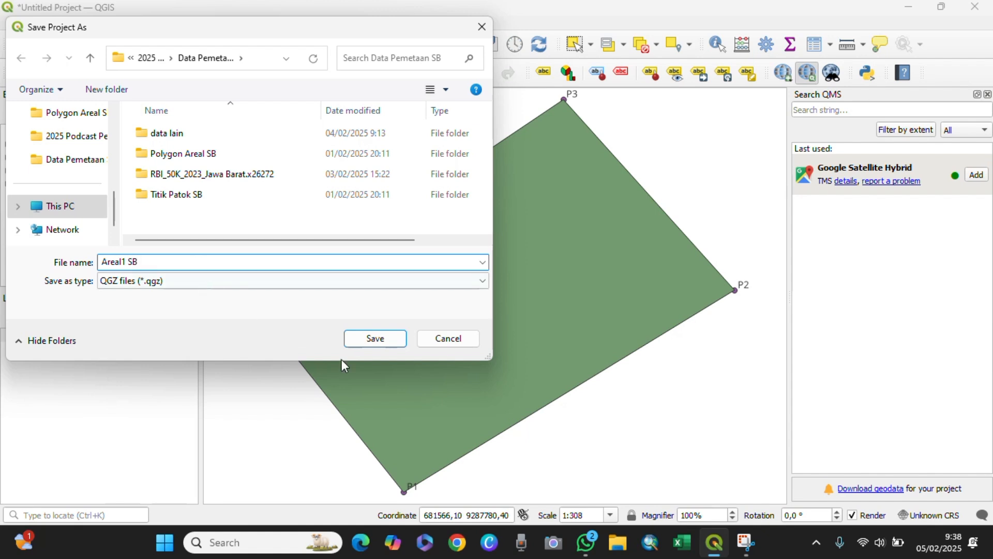
{"action": "left_click", "coordinate": [386, 337]}
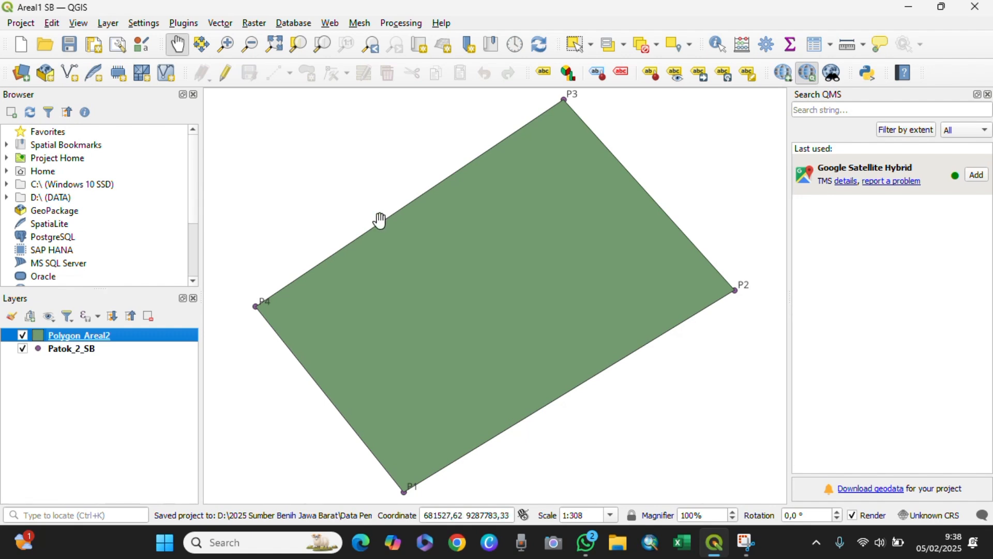
Step: Create a new print layout titled Areal1 SB for the project
{"action": "left_click", "coordinate": [21, 23]}
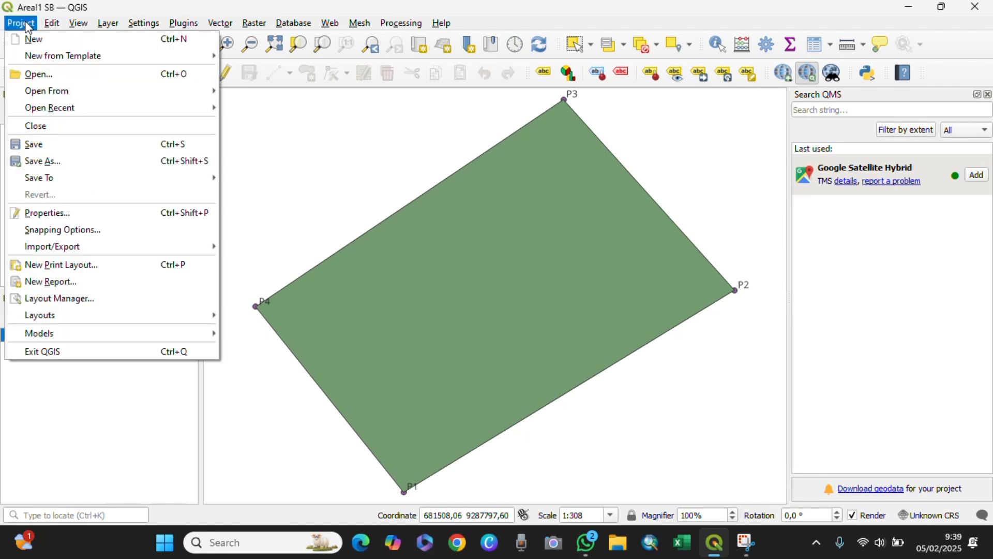
{"action": "left_click", "coordinate": [46, 265]}
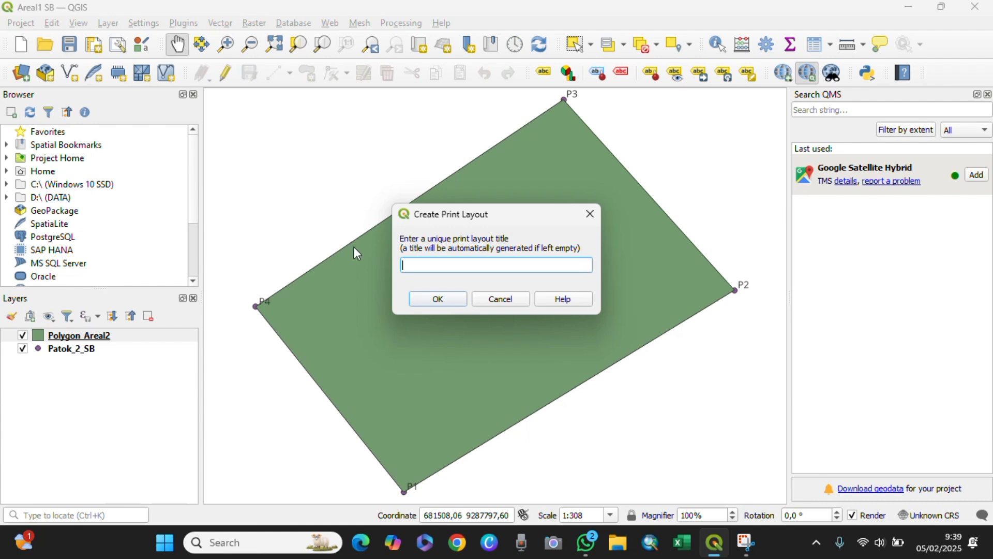
{"action": "type", "text": "Areal1 SB"}
{"action": "left_click", "coordinate": [438, 299]}
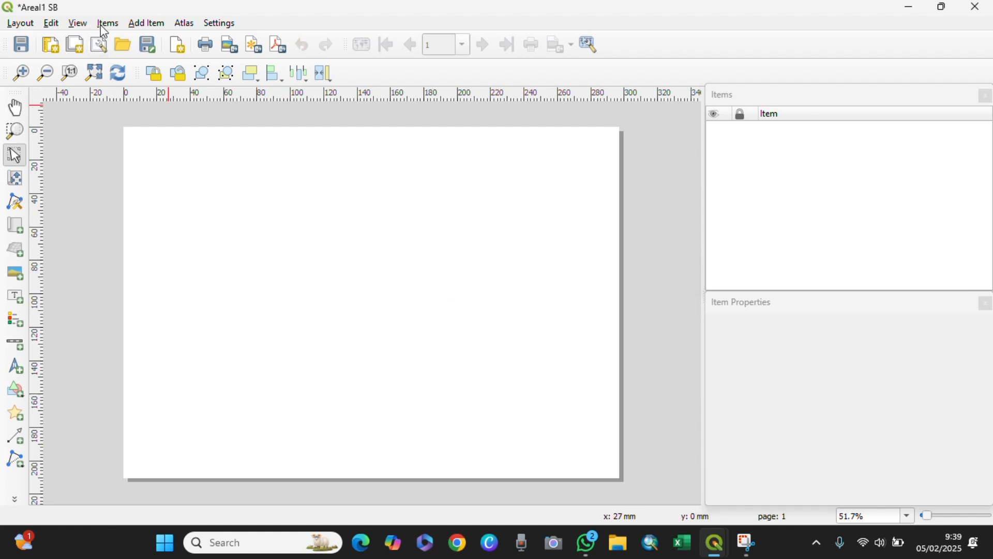
Step: Add a map about 191 mm wide and 182 mm high to the page, leaving free space on its right side
{"action": "left_click", "coordinate": [146, 24]}
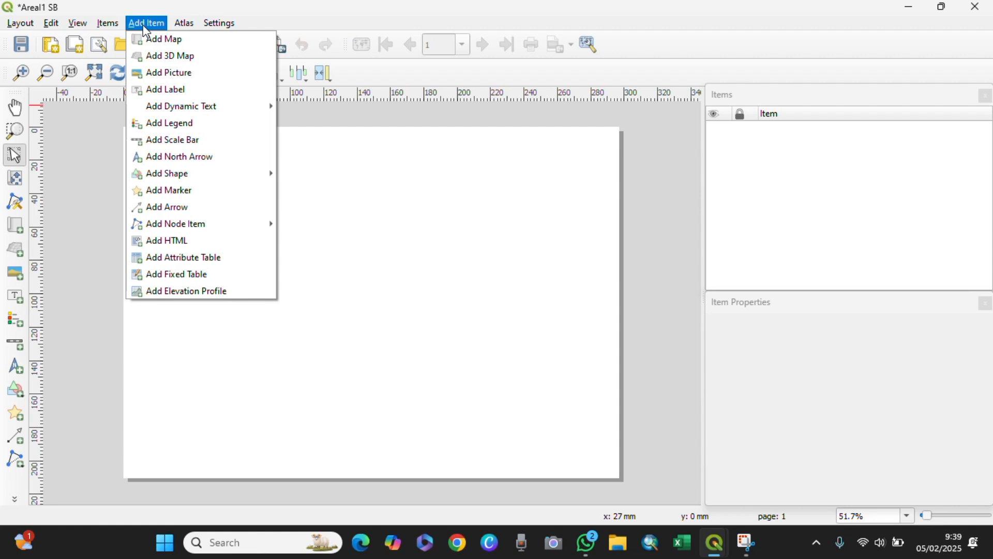
{"action": "left_click", "coordinate": [151, 38]}
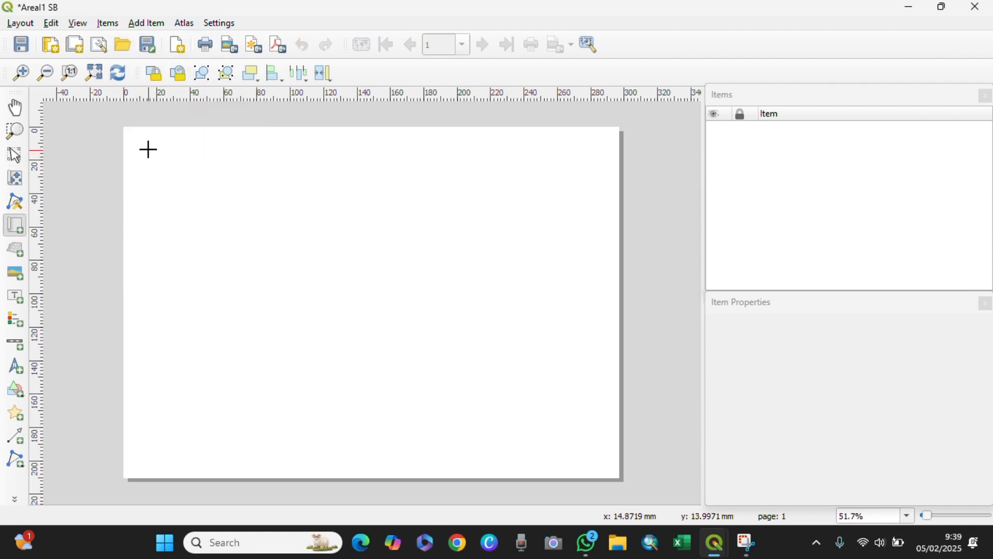
{"action": "left_click_drag", "start_coordinate": [149, 151], "coordinate": [468, 455]}
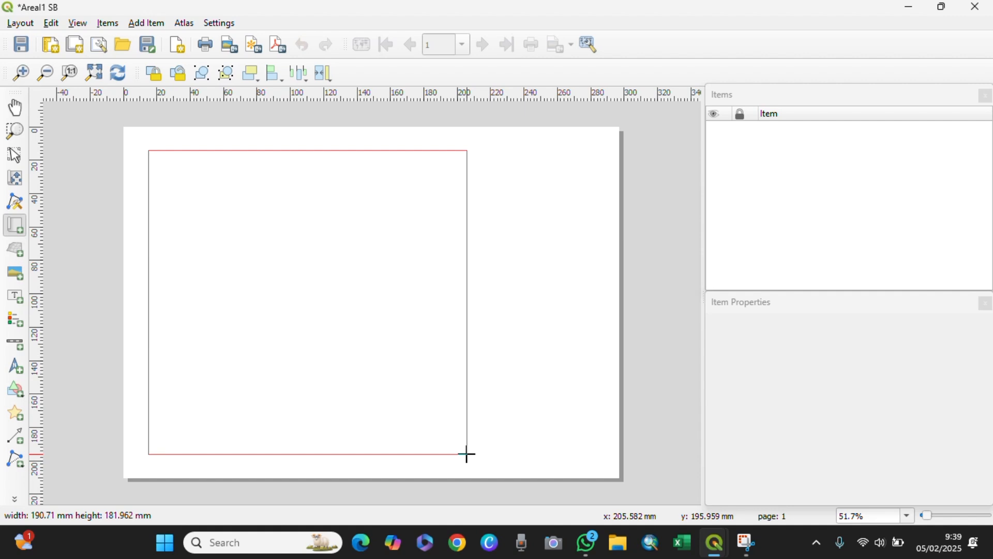
{"action": "left_click_drag", "start_coordinate": [468, 455], "coordinate": [467, 455]}
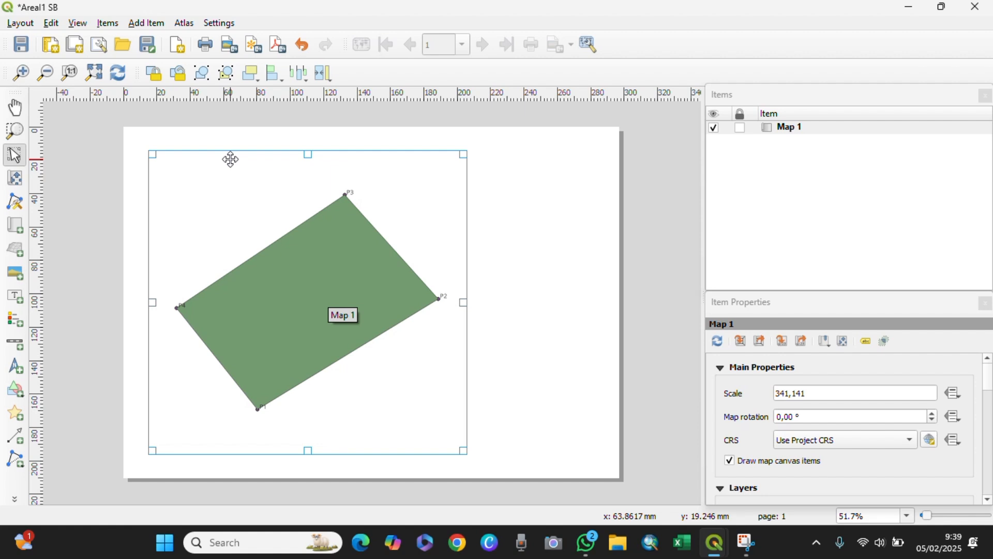
Step: Set the layout map's scale to 1000 and its CRS to the default EPSG:4326 - WGS 84
{"action": "left_click", "coordinate": [814, 393]}
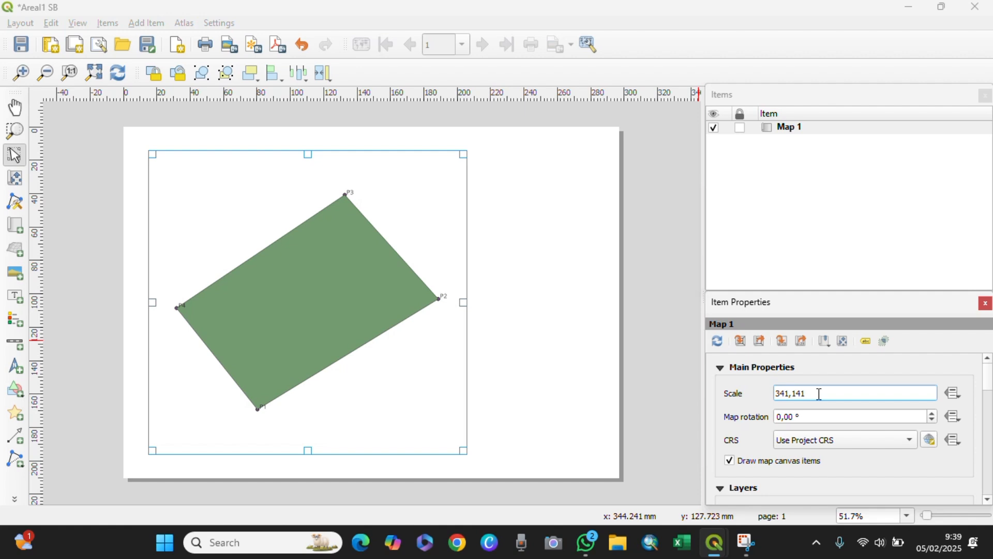
{"action": "left_click_drag", "start_coordinate": [819, 394], "coordinate": [768, 401]}
{"action": "type", "text": "1000"}
{"action": "key", "text": "Return"}
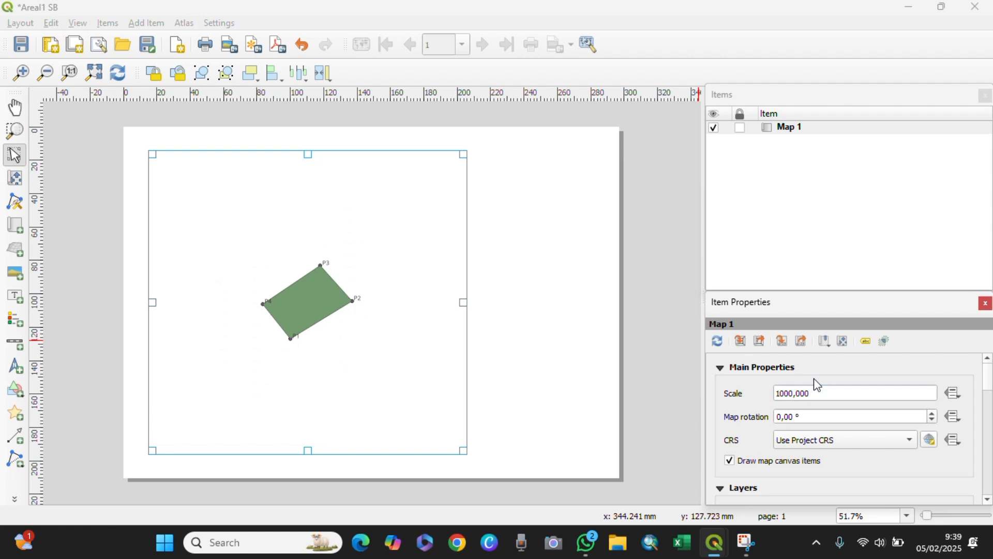
{"action": "left_click", "coordinate": [851, 441]}
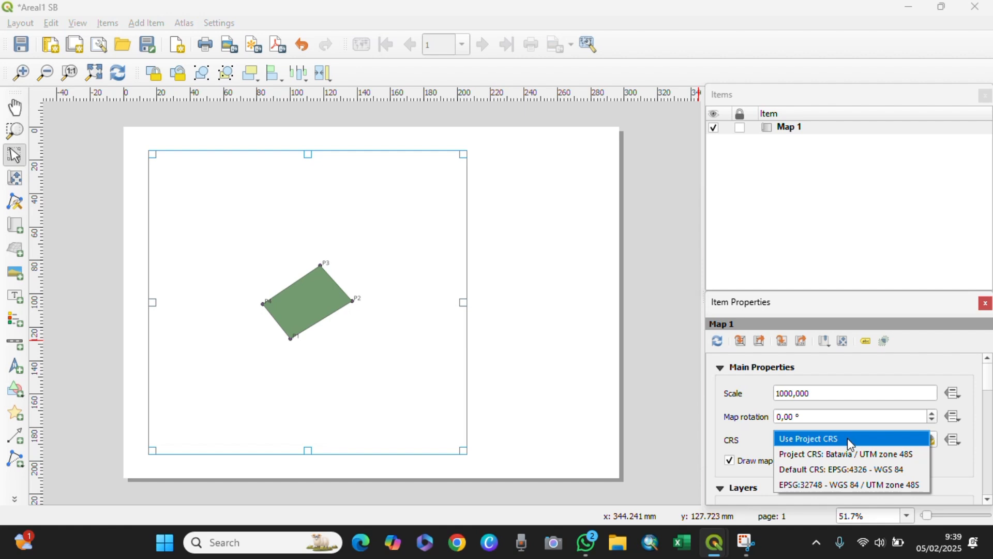
{"action": "left_click", "coordinate": [851, 469]}
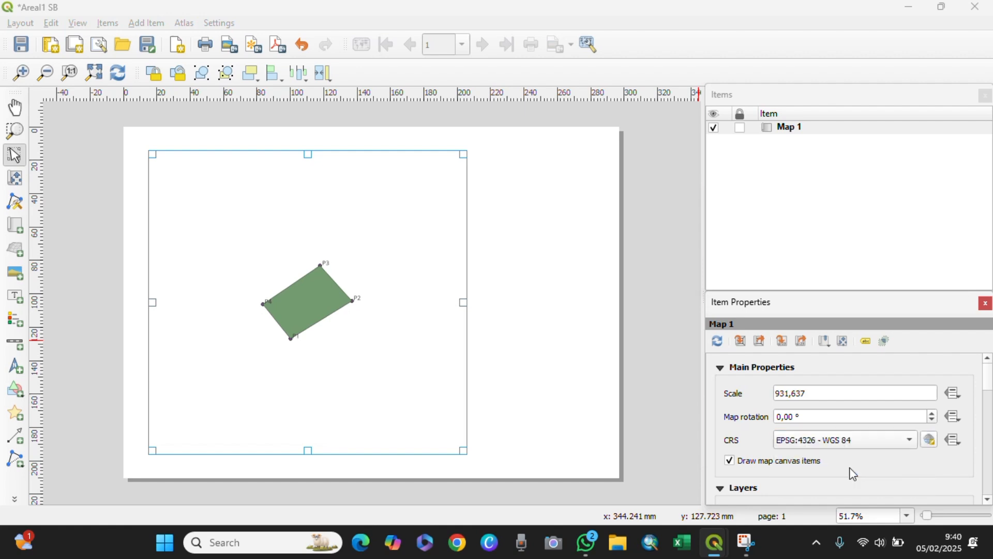
Step: Add a grid to the layout map and set the grid's CRS to the default EPSG:4326 - WGS 84
{"action": "left_click", "coordinate": [989, 500]}
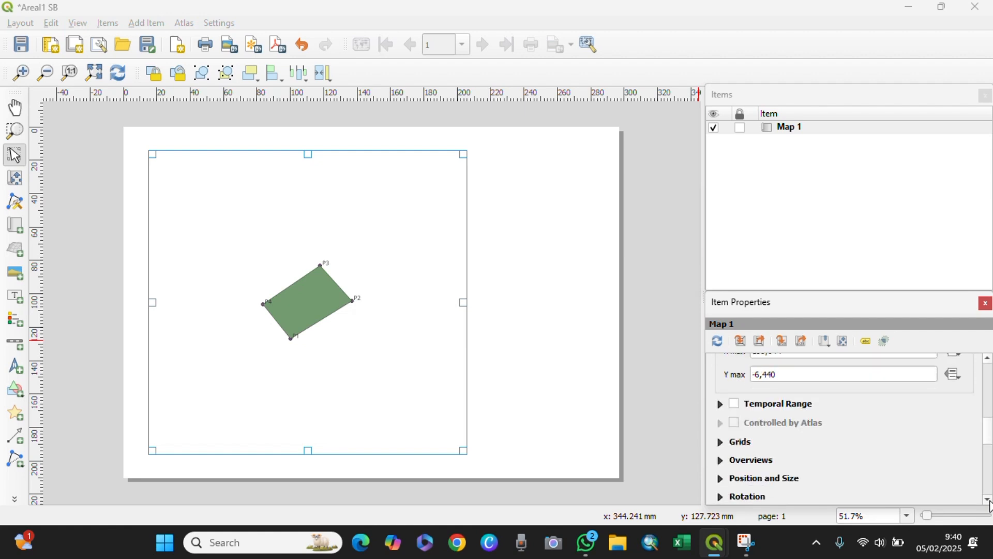
{"action": "left_click", "coordinate": [989, 500]}
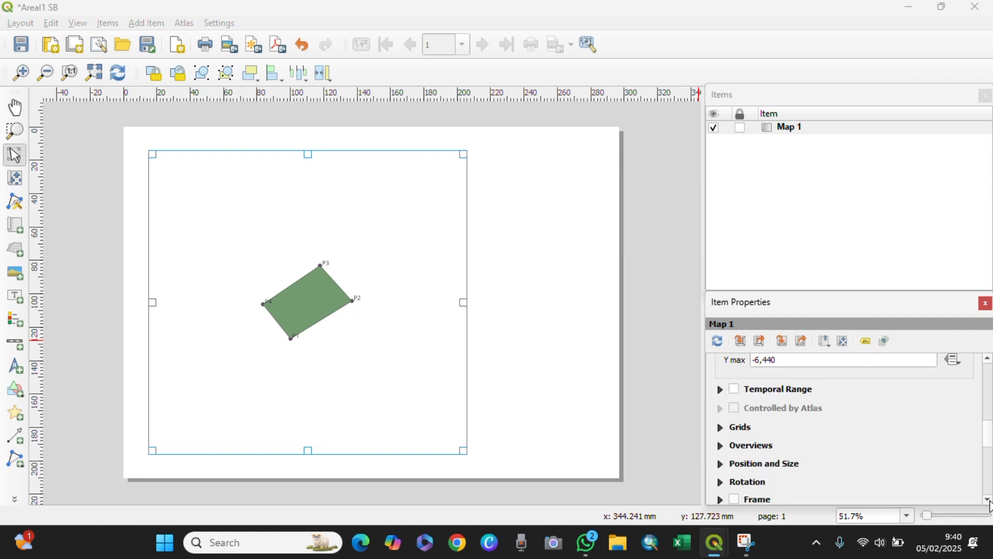
{"action": "left_click", "coordinate": [720, 427]}
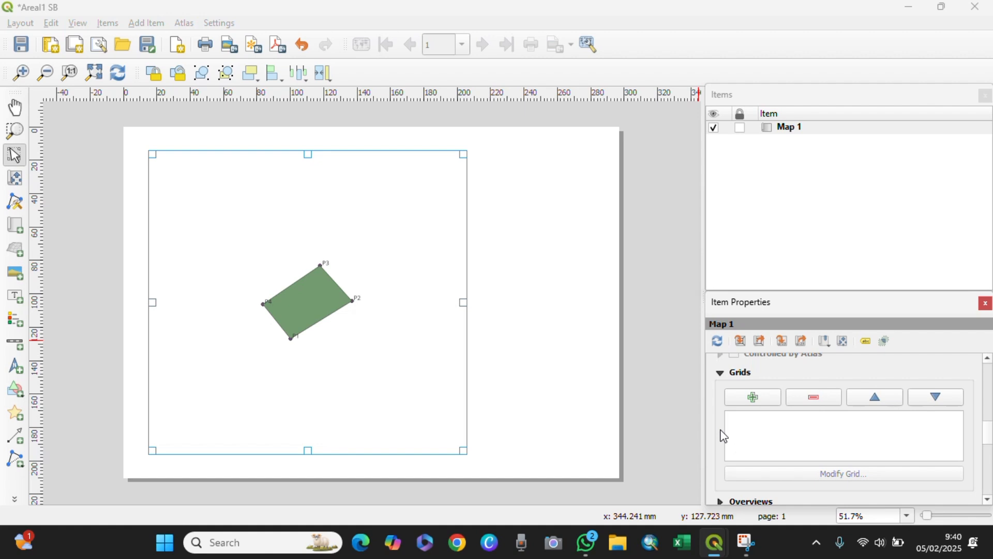
{"action": "left_click", "coordinate": [753, 397]}
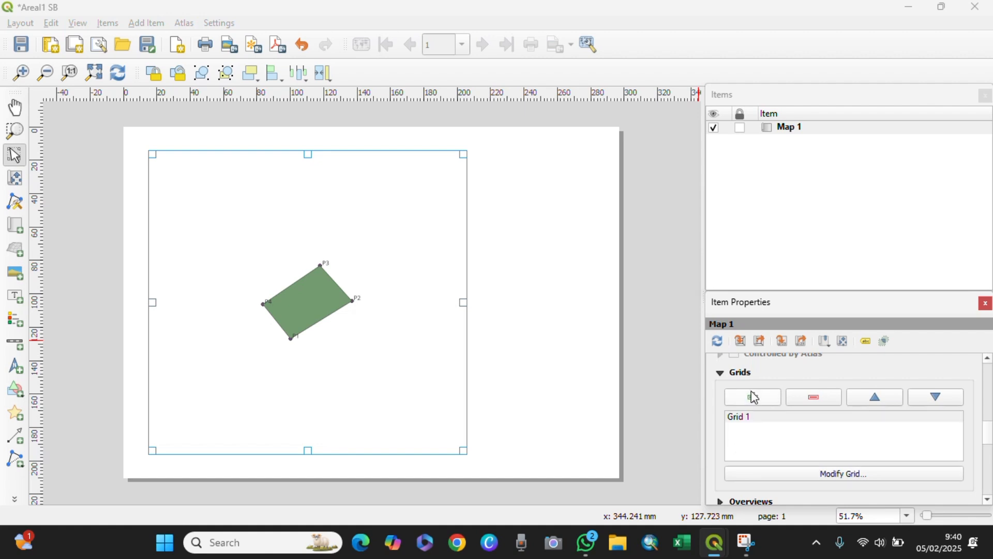
{"action": "left_click", "coordinate": [842, 476]}
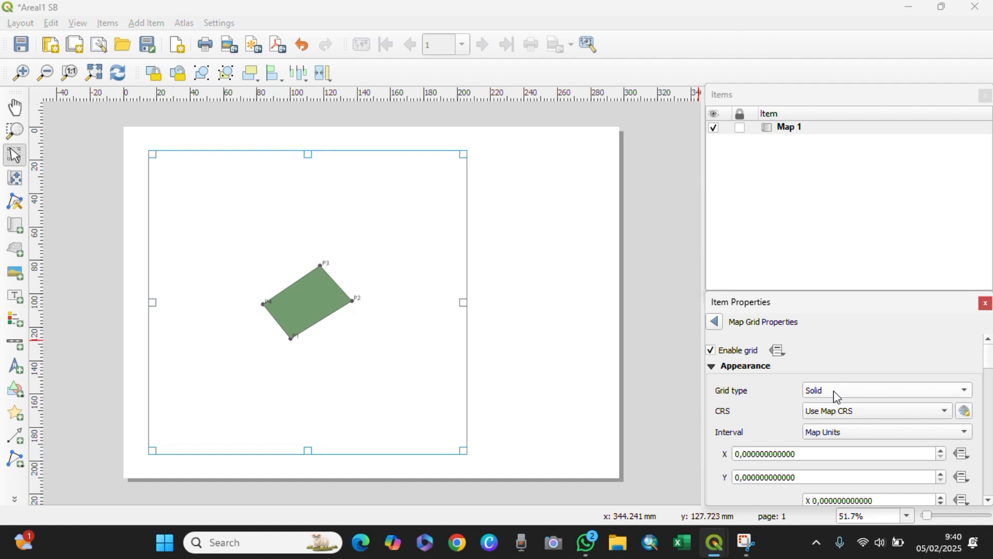
{"action": "left_click", "coordinate": [841, 411]}
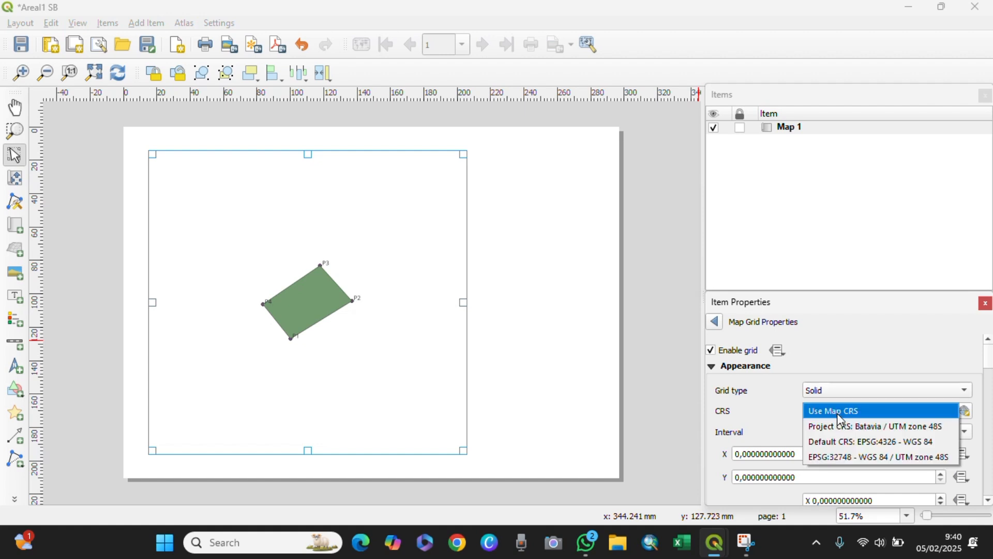
{"action": "left_click", "coordinate": [842, 442]}
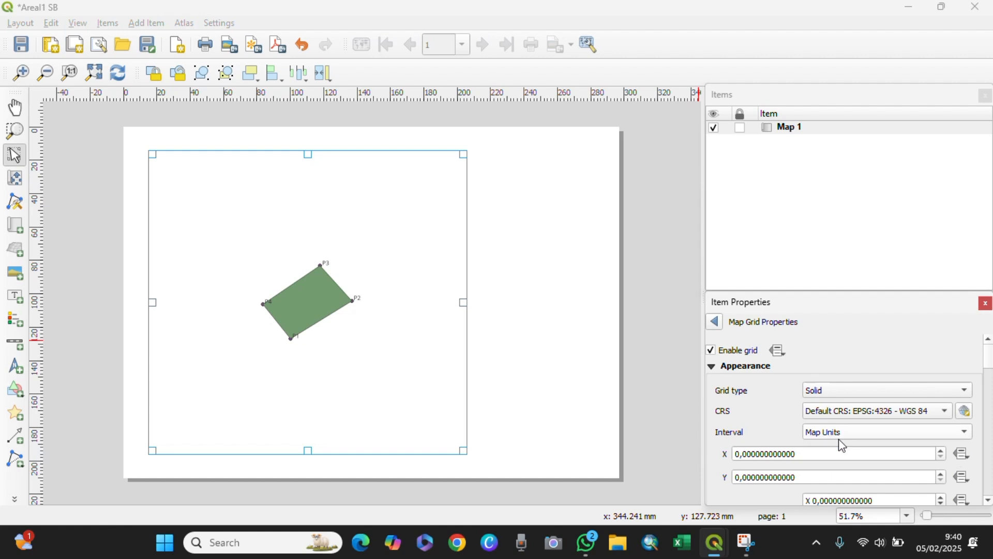
Step: Set the grid's X and Y intervals to 0,000833 map units each
{"action": "left_click", "coordinate": [989, 501]}
{"action": "left_click", "coordinate": [989, 501]}
{"action": "left_click", "coordinate": [989, 501]}
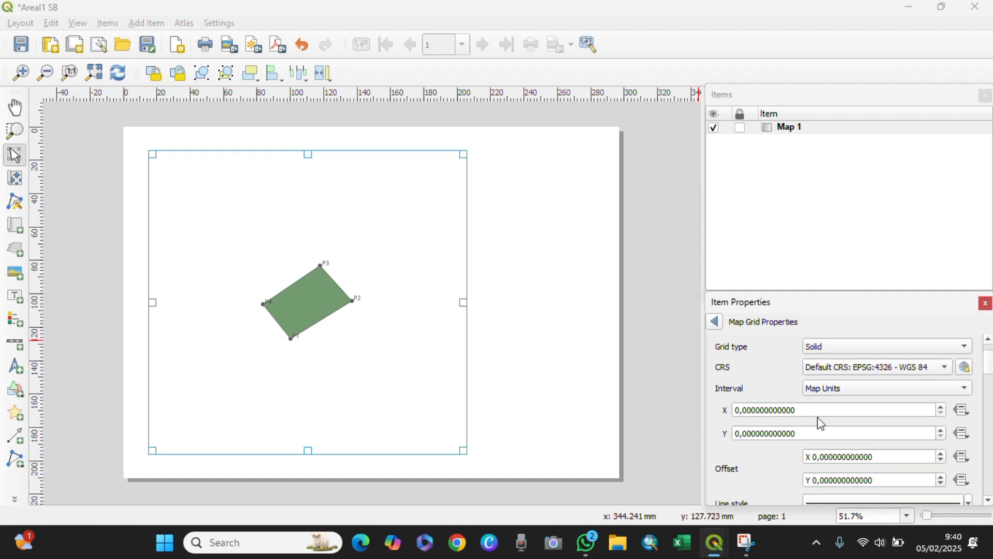
{"action": "left_click", "coordinate": [758, 409]}
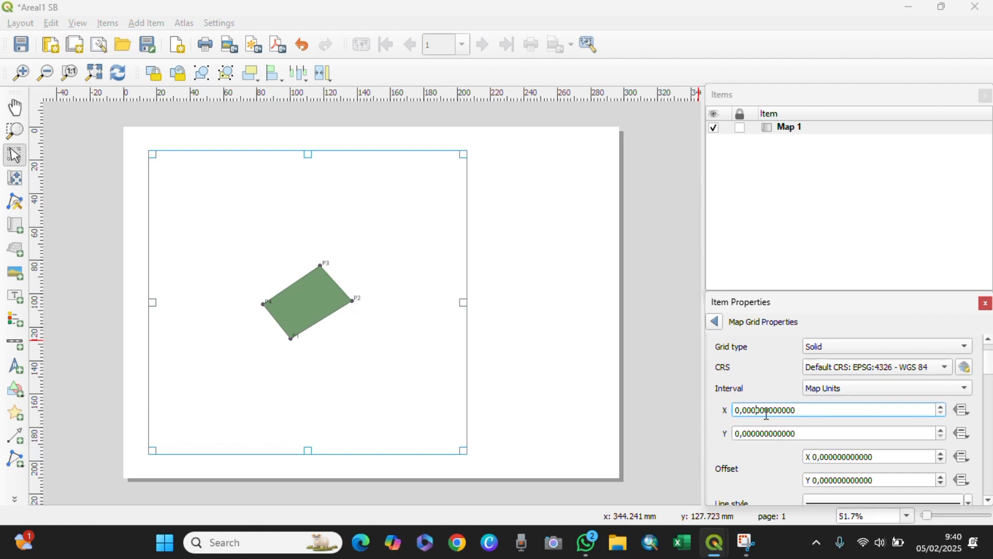
{"action": "type", "text": "833"}
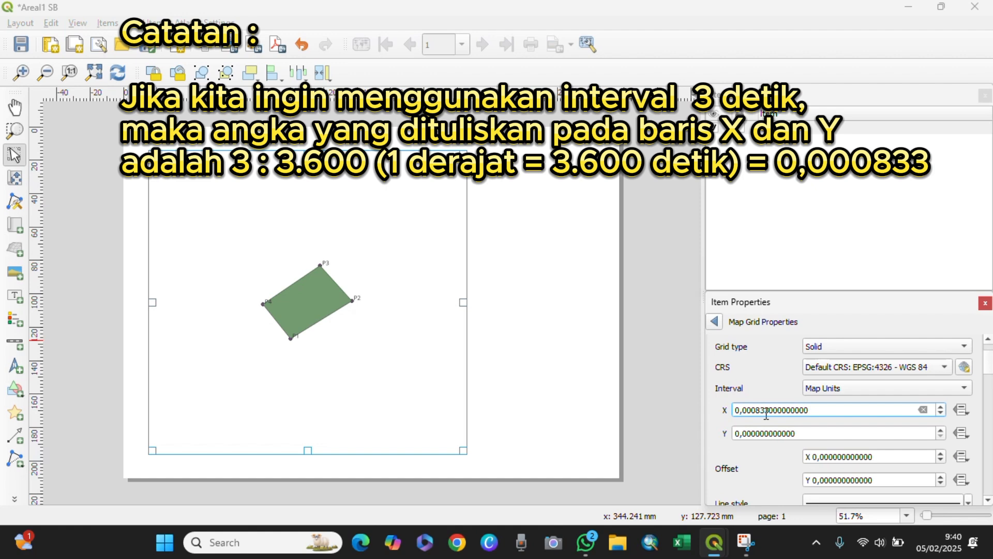
{"action": "left_click", "coordinate": [766, 435]}
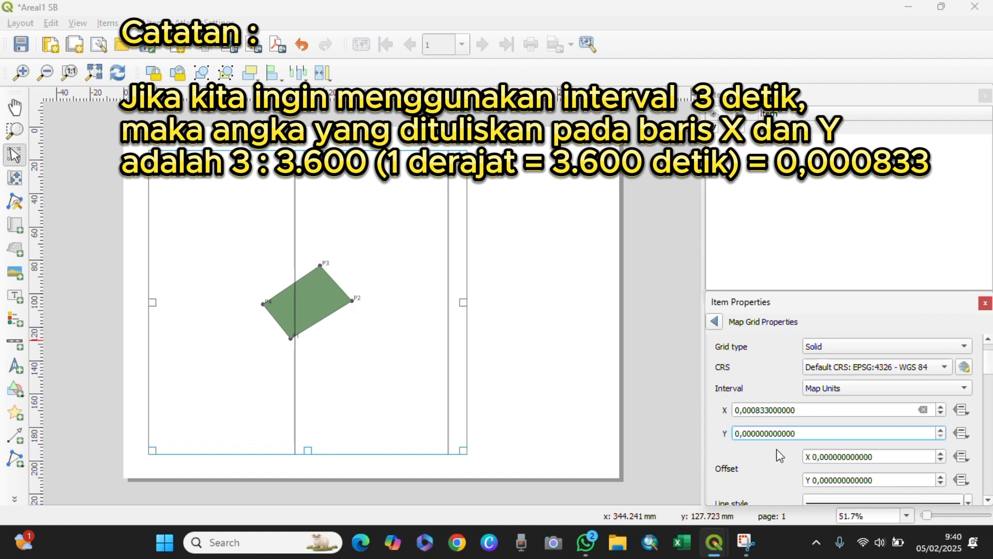
{"action": "type", "text": "833"}
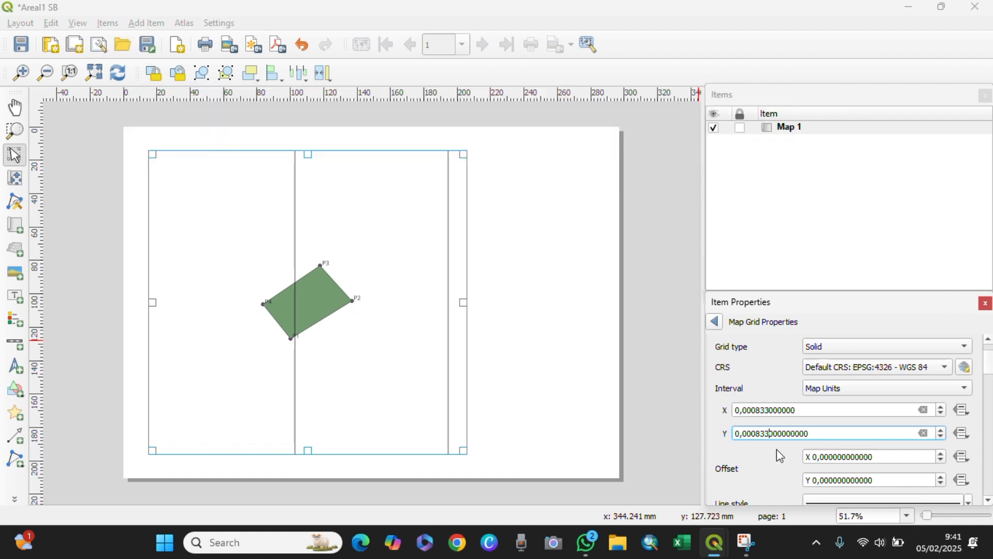
{"action": "left_click", "coordinate": [757, 453]}
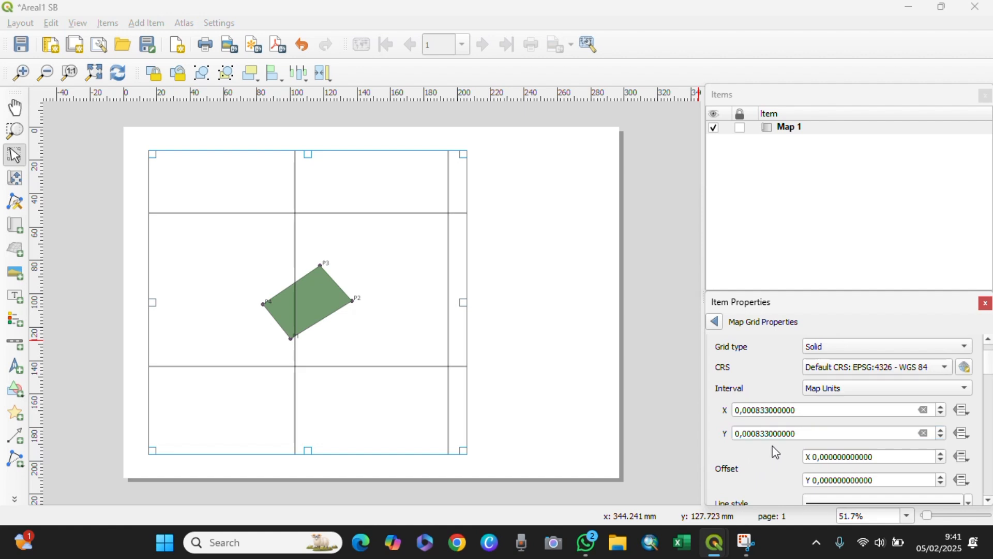
Step: Set the map grid's frame style to Exterior Ticks
{"action": "left_click", "coordinate": [989, 501]}
{"action": "left_click", "coordinate": [990, 501]}
{"action": "left_click", "coordinate": [989, 501]}
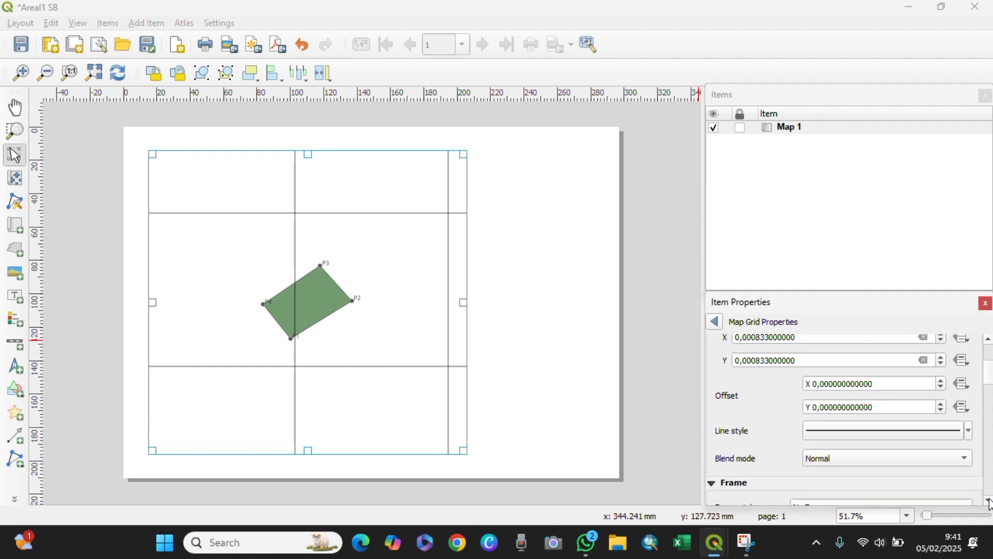
{"action": "left_click", "coordinate": [990, 501]}
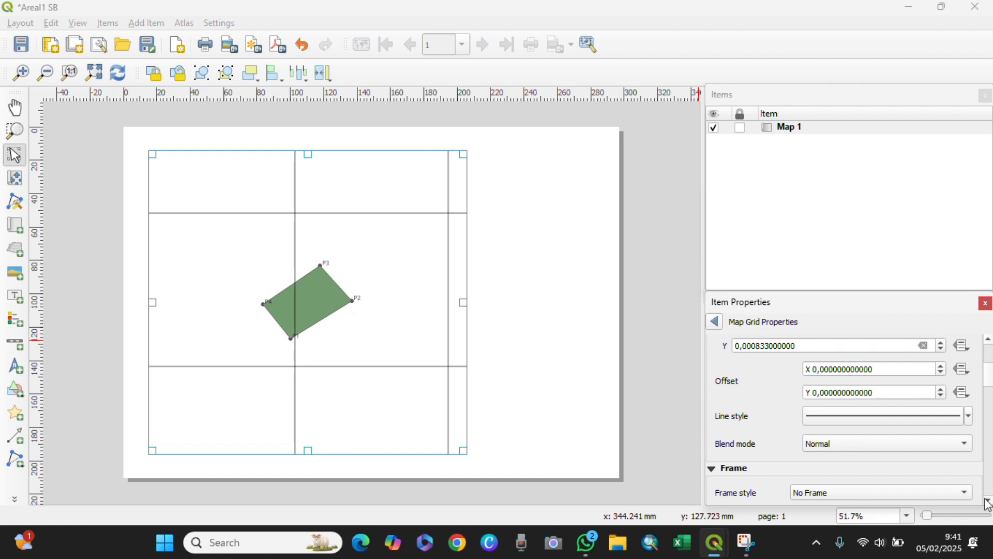
{"action": "left_click", "coordinate": [990, 504]}
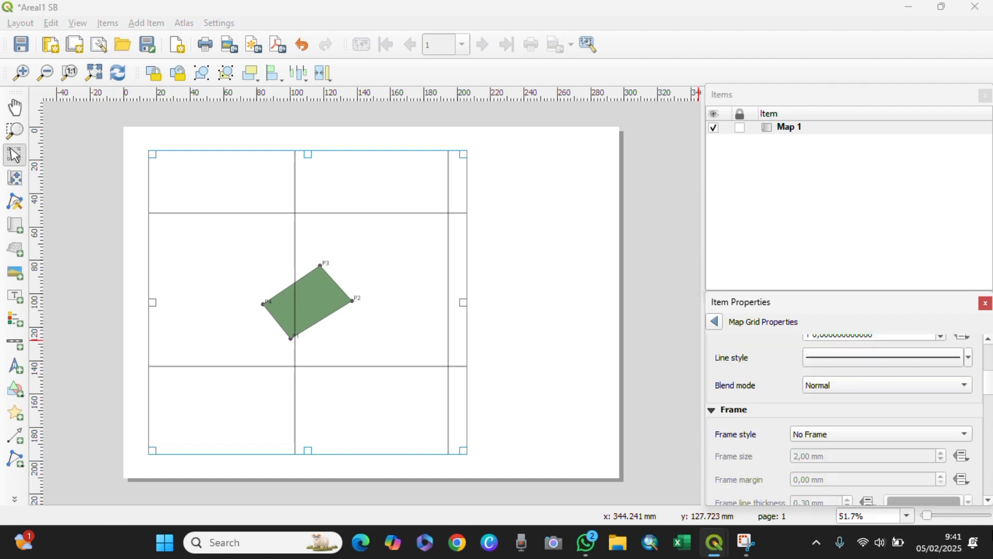
{"action": "left_click", "coordinate": [852, 436]}
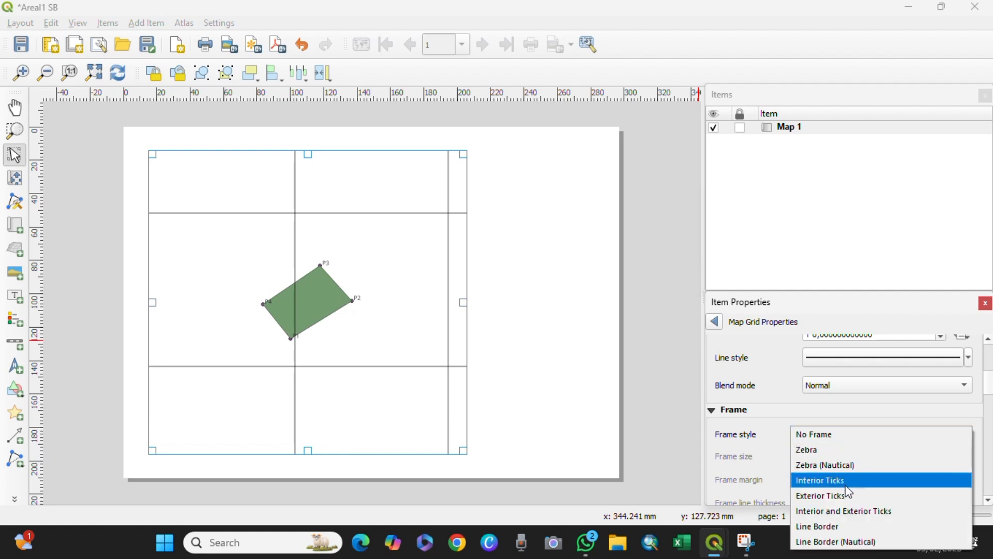
{"action": "left_click", "coordinate": [849, 498]}
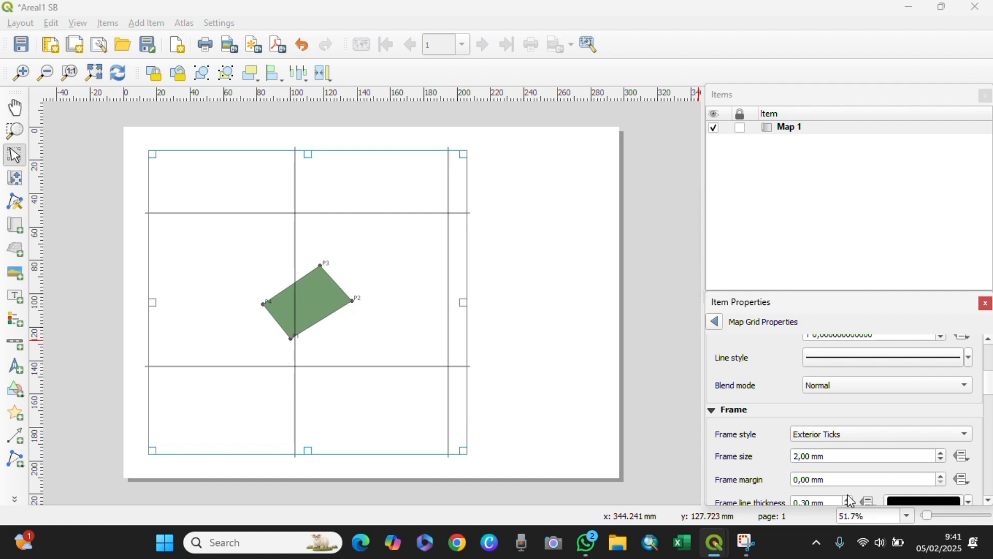
Step: Enable drawing of coordinates for the map grid
{"action": "left_click", "coordinate": [990, 500]}
{"action": "left_click", "coordinate": [990, 501]}
{"action": "left_click", "coordinate": [990, 501]}
{"action": "left_click", "coordinate": [989, 500]}
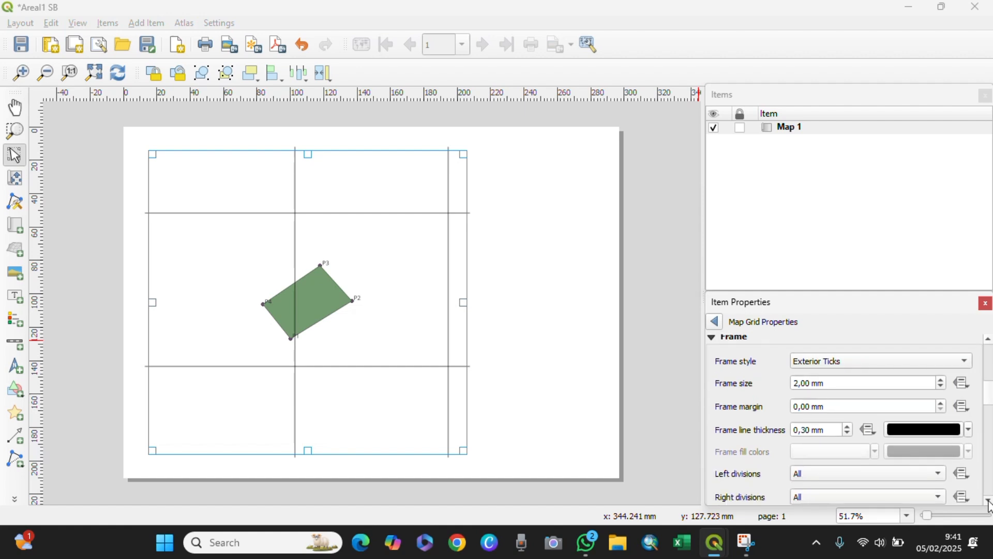
{"action": "scroll", "coordinate": [990, 500], "scroll_direction": "down", "scroll_amount": 5}
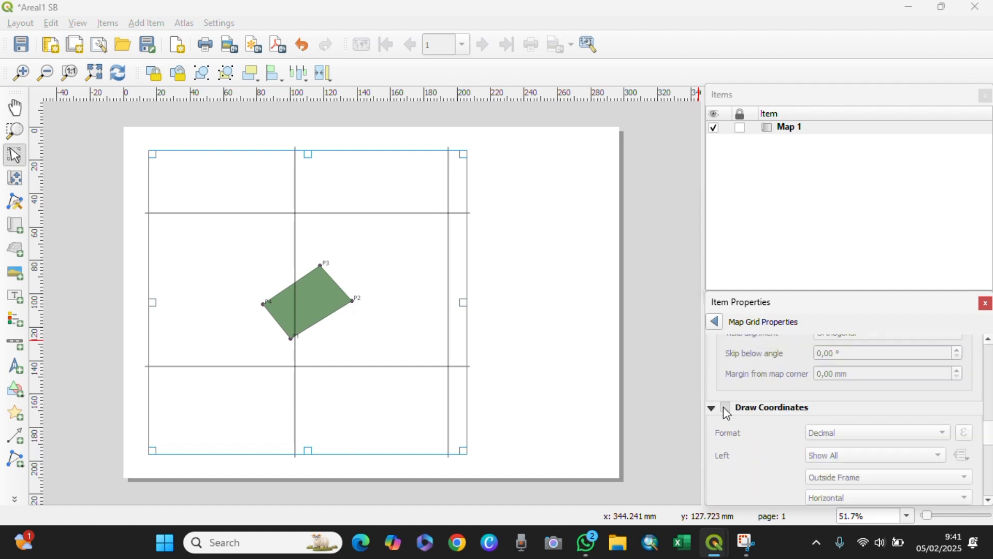
{"action": "left_click", "coordinate": [724, 407]}
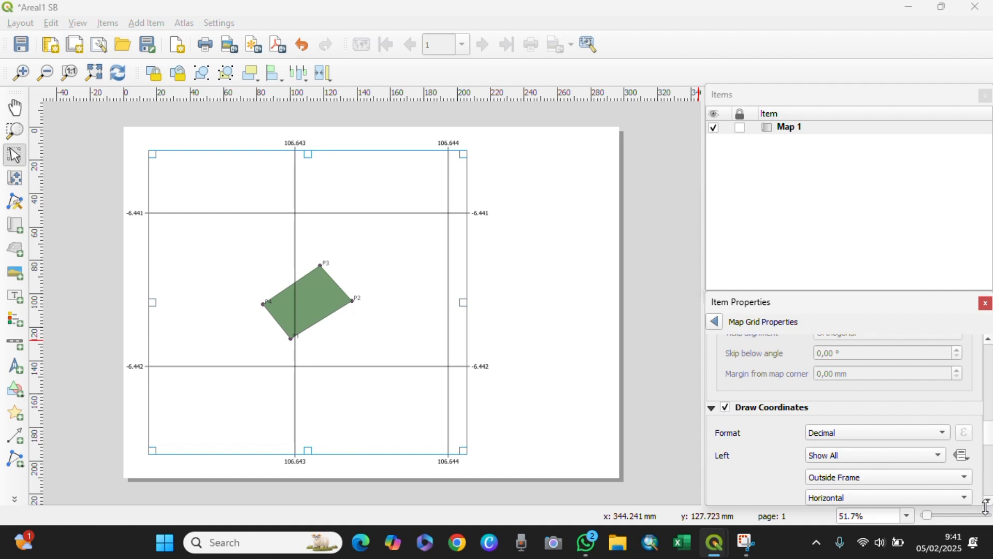
Step: Set the map grid's coordinate format to Degree, Minute, Second with Suffix
{"action": "scroll", "coordinate": [989, 504], "scroll_direction": "down", "scroll_amount": 1}
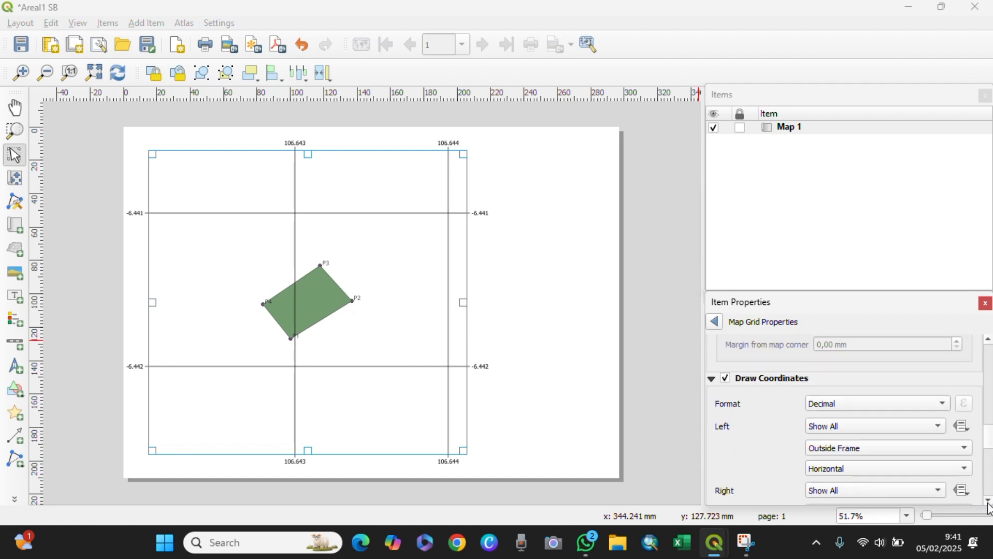
{"action": "scroll", "coordinate": [989, 505], "scroll_direction": "down", "scroll_amount": 1}
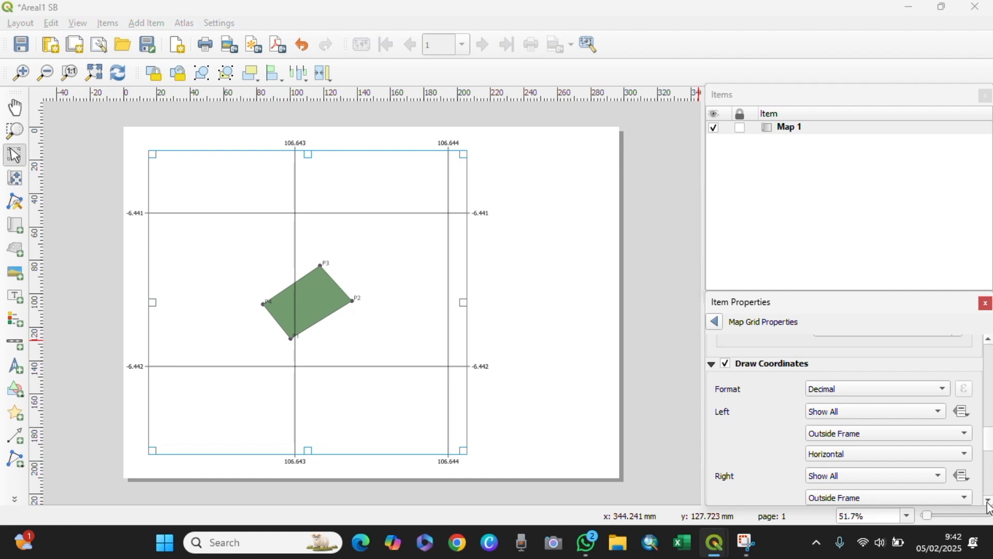
{"action": "left_click", "coordinate": [943, 390]}
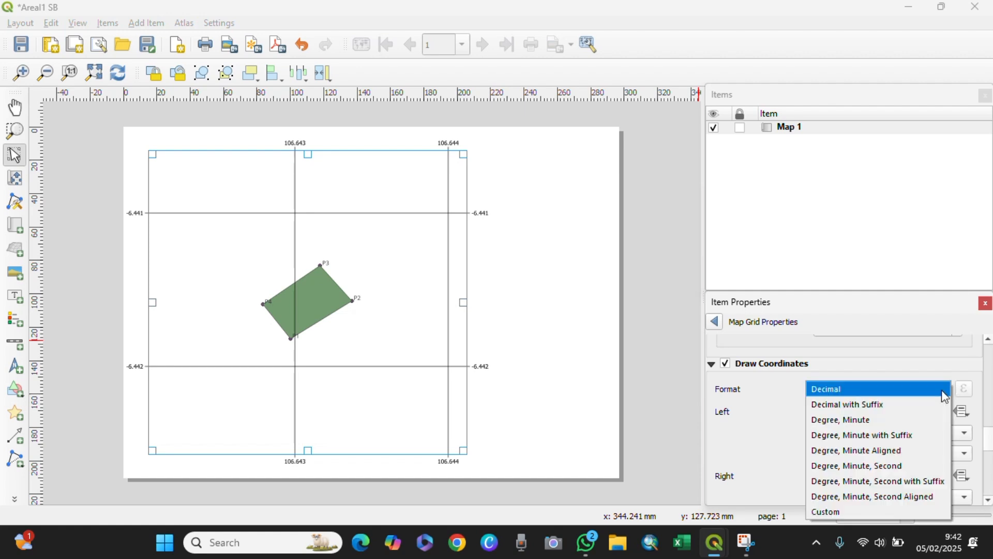
{"action": "left_click", "coordinate": [932, 482]}
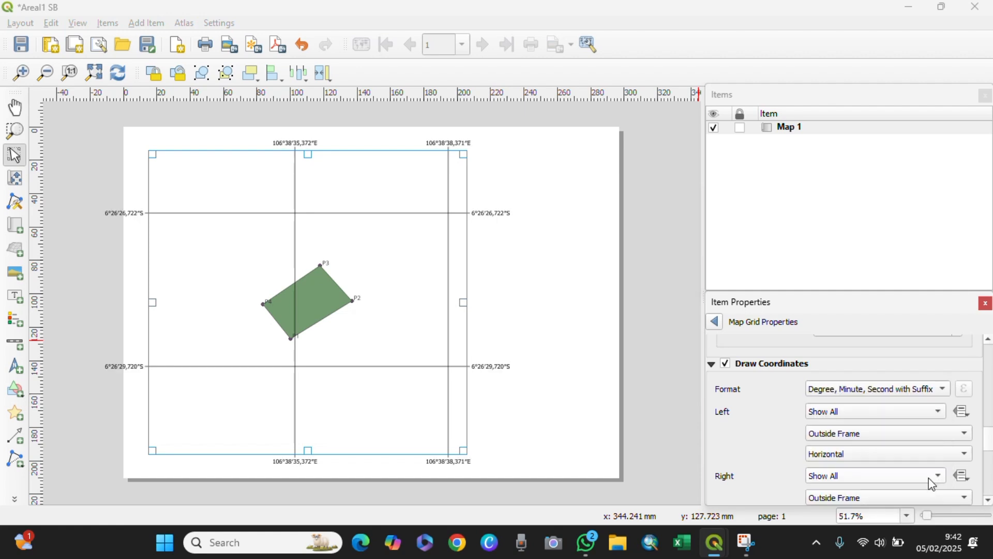
Step: Set the orientation of the map grid's left and right coordinates to Vertical Ascending
{"action": "left_click", "coordinate": [965, 455]}
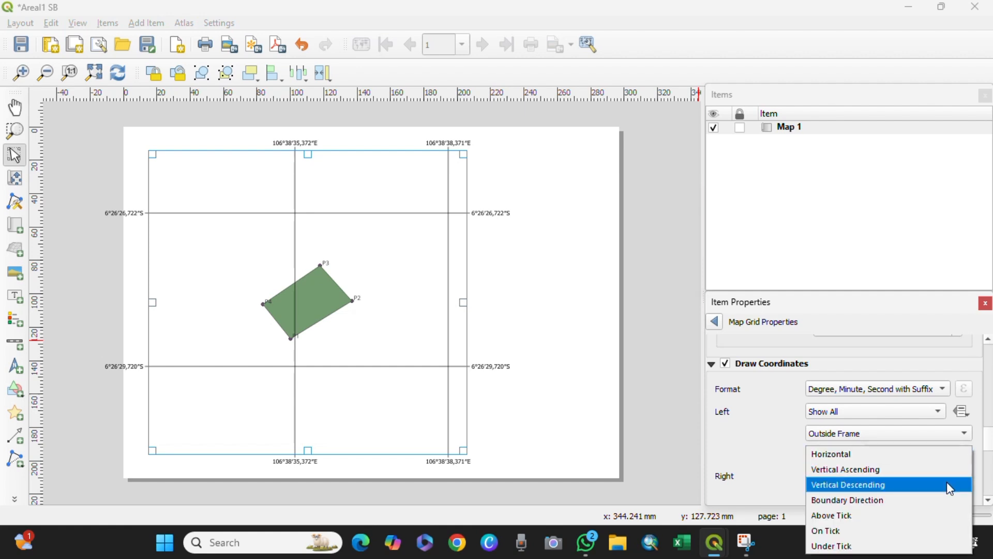
{"action": "left_click", "coordinate": [950, 470]}
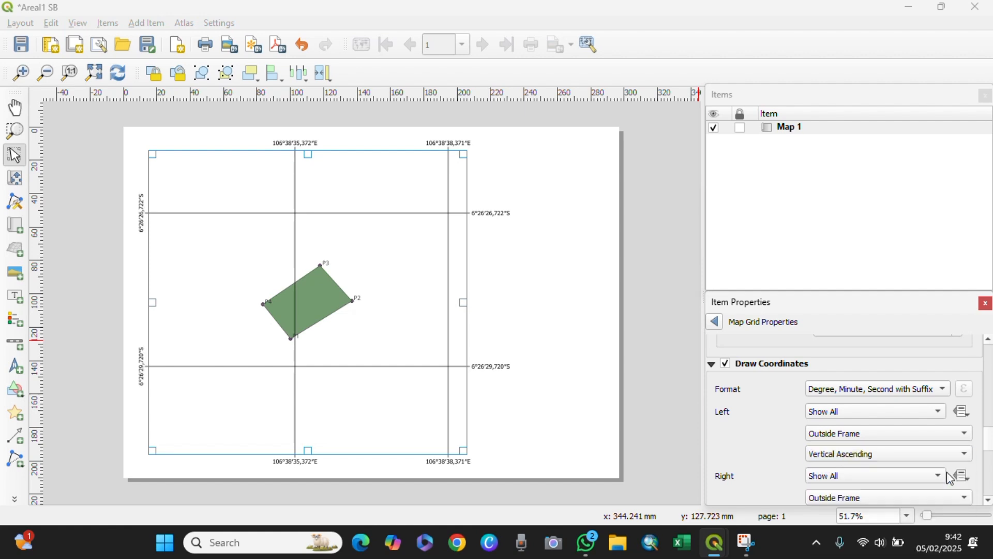
{"action": "left_click", "coordinate": [989, 500]}
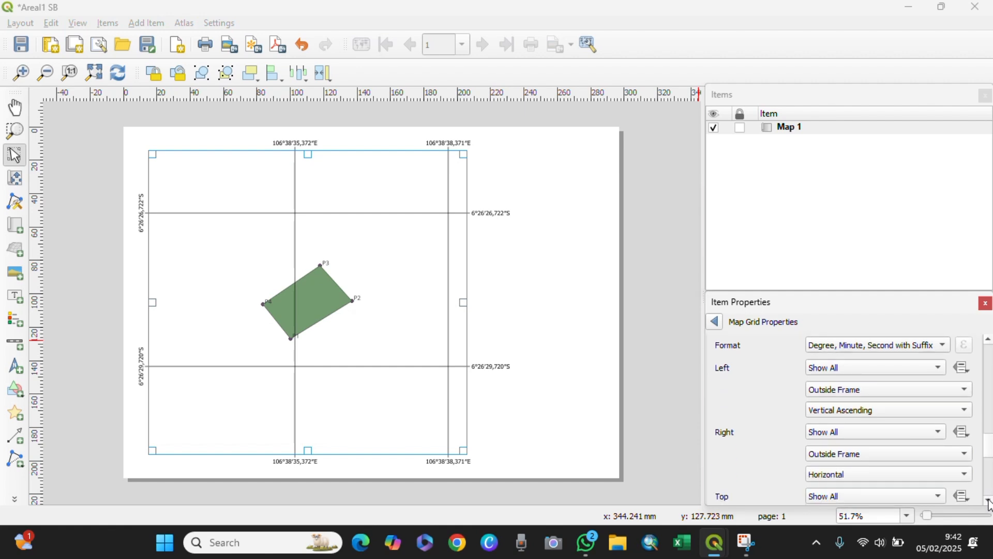
{"action": "left_click", "coordinate": [989, 500]}
{"action": "left_click", "coordinate": [989, 500]}
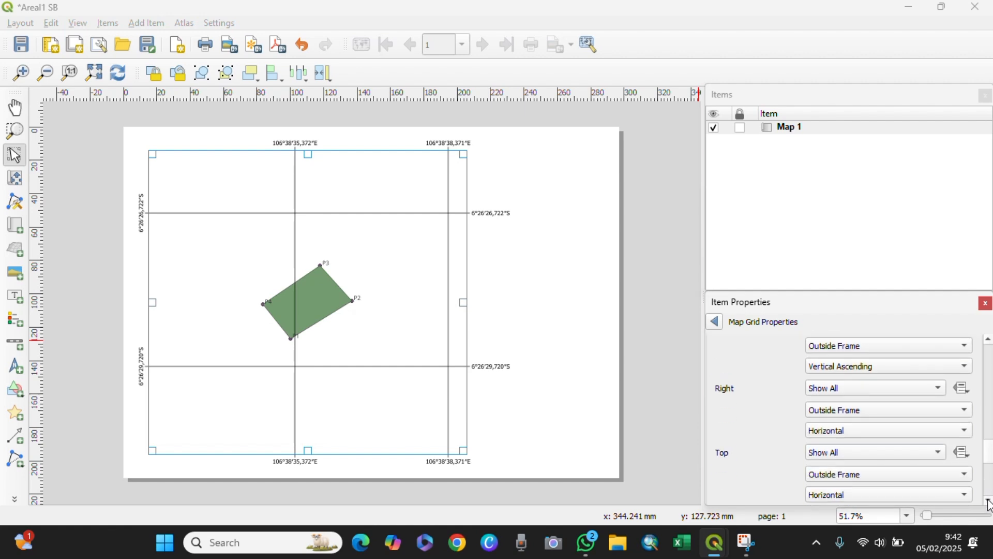
{"action": "left_click", "coordinate": [965, 431]}
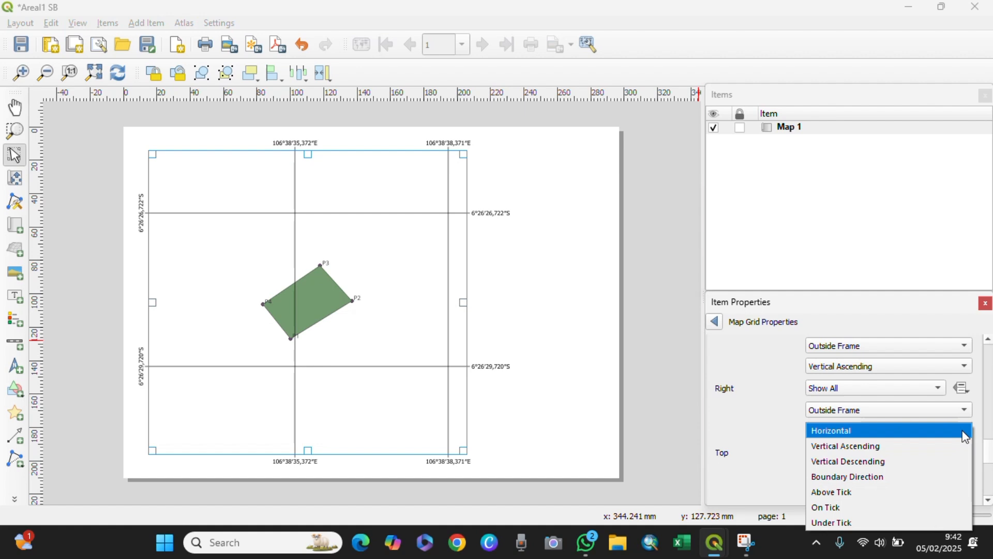
{"action": "left_click", "coordinate": [935, 457]}
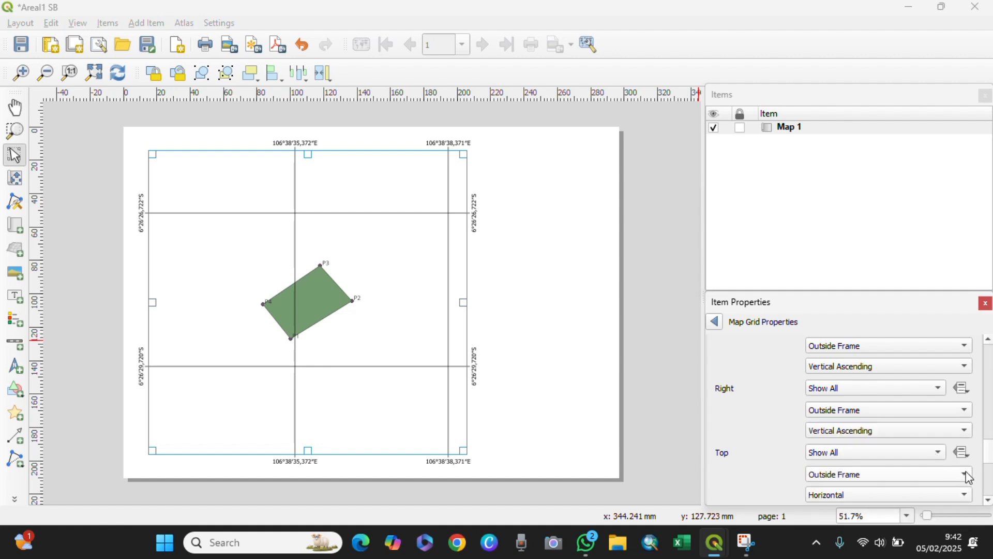
Step: Set the coordinate precision of the map grid to 3
{"action": "left_click", "coordinate": [989, 501]}
{"action": "left_click", "coordinate": [988, 501]}
{"action": "left_click", "coordinate": [988, 501]}
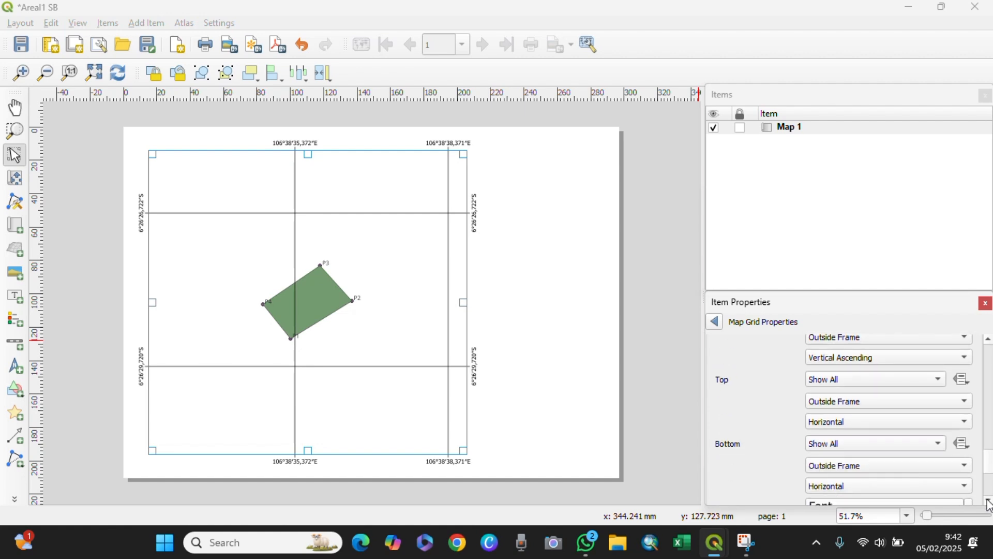
{"action": "left_click", "coordinate": [989, 501]}
{"action": "left_click", "coordinate": [989, 501]}
{"action": "left_click", "coordinate": [988, 501]}
{"action": "left_click", "coordinate": [989, 503]}
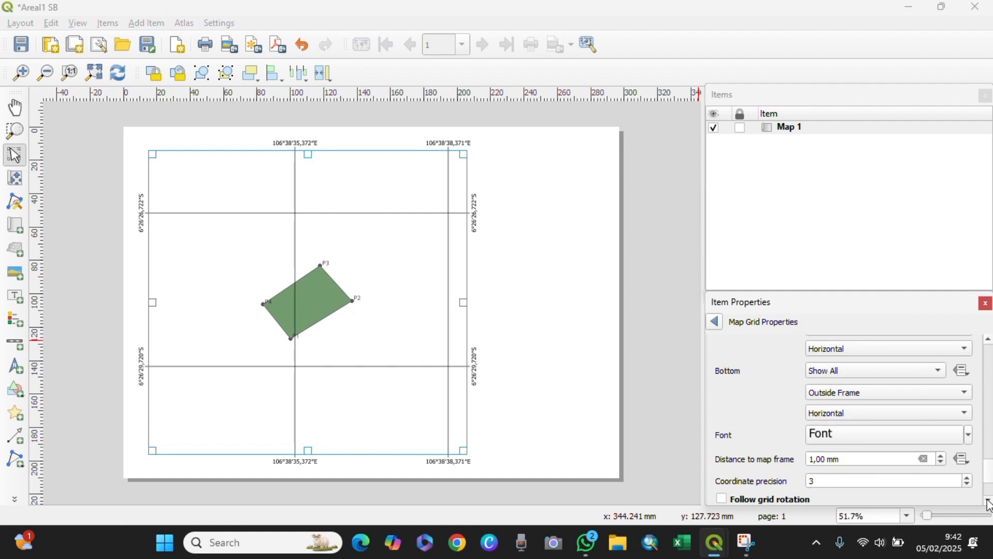
{"action": "left_click_drag", "start_coordinate": [831, 481], "coordinate": [783, 483]}
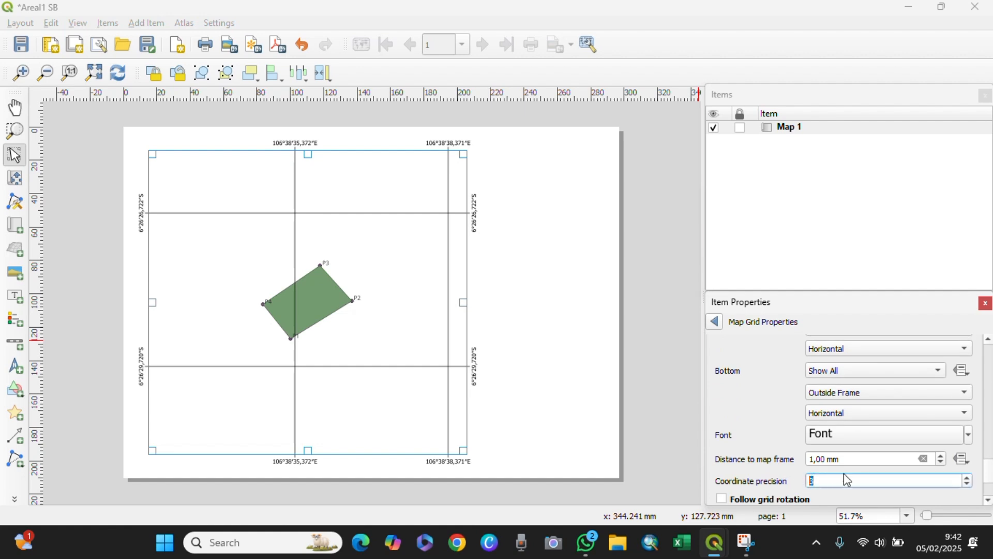
{"action": "type", "text": "3"}
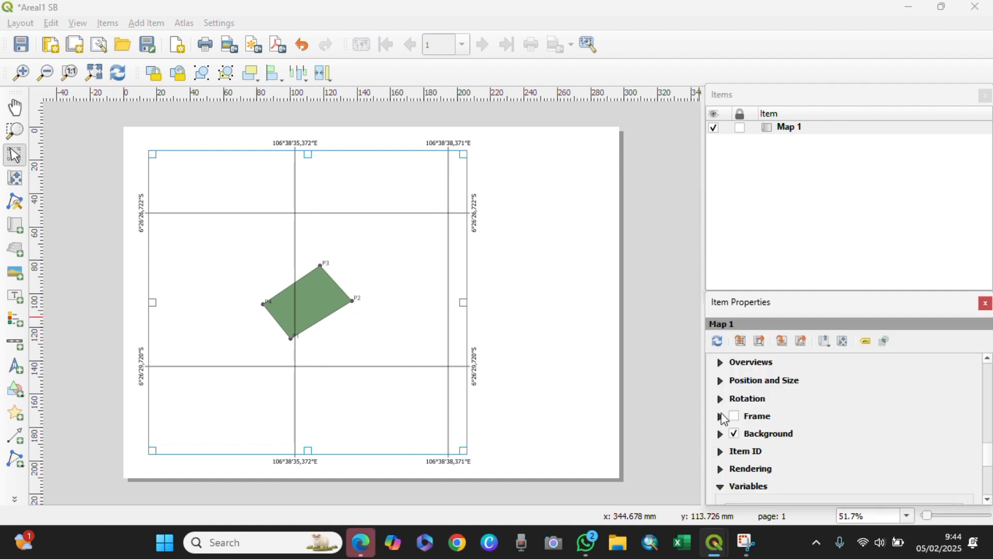
Step: Enable the frame around Map 1
{"action": "left_click", "coordinate": [721, 417]}
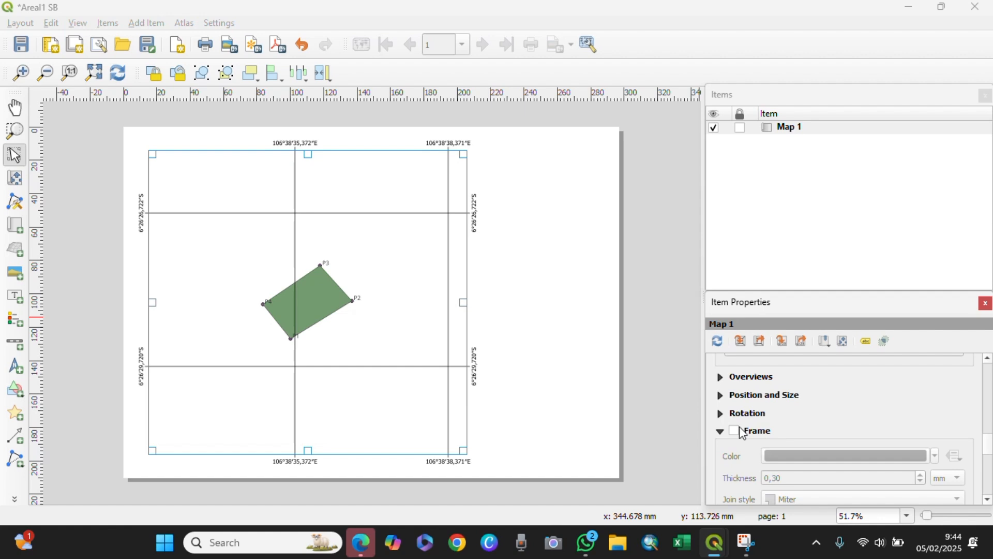
{"action": "left_click", "coordinate": [735, 429]}
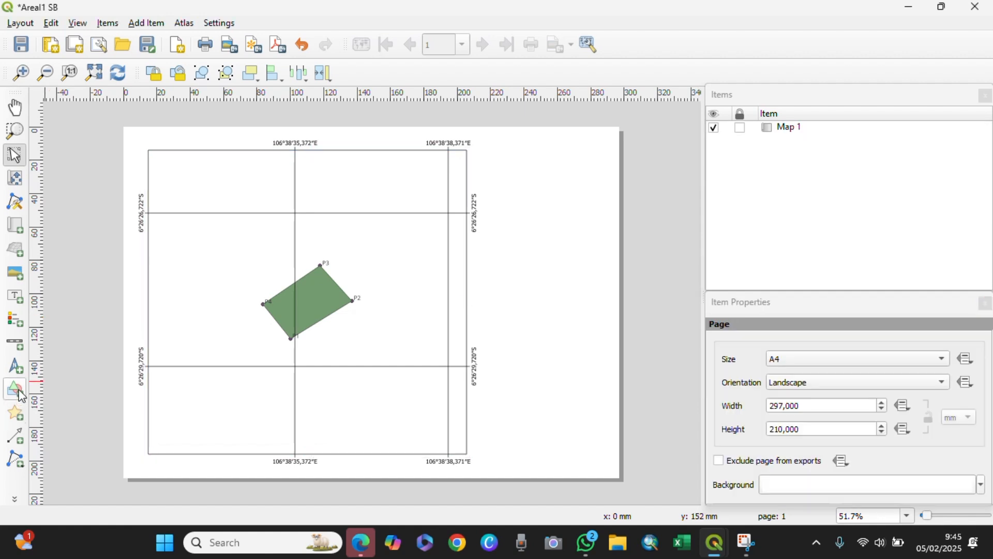
Step: Draw a tall rectangle about 70 mm wide on the blank page area right of the map, spanning the map's height
{"action": "left_click", "coordinate": [23, 396]}
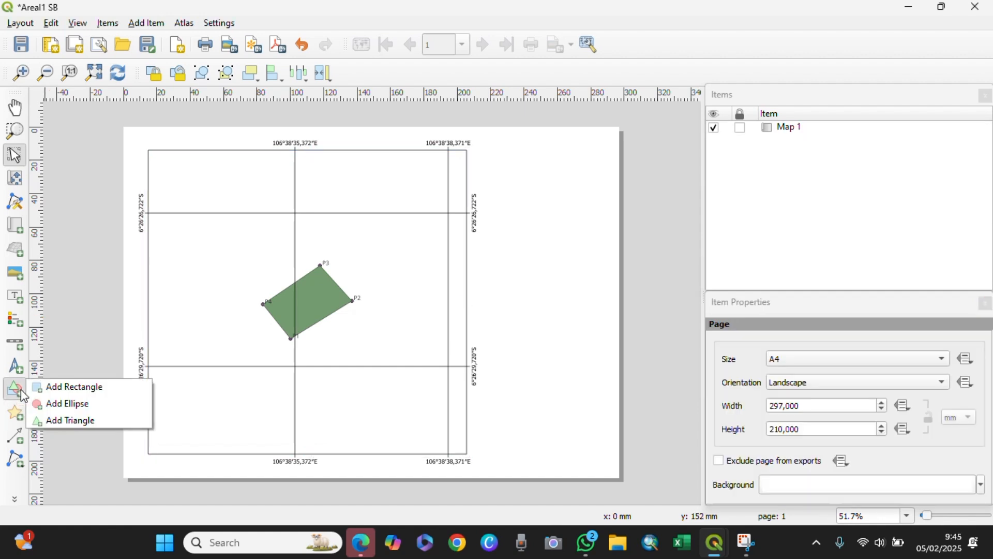
{"action": "left_click", "coordinate": [63, 388]}
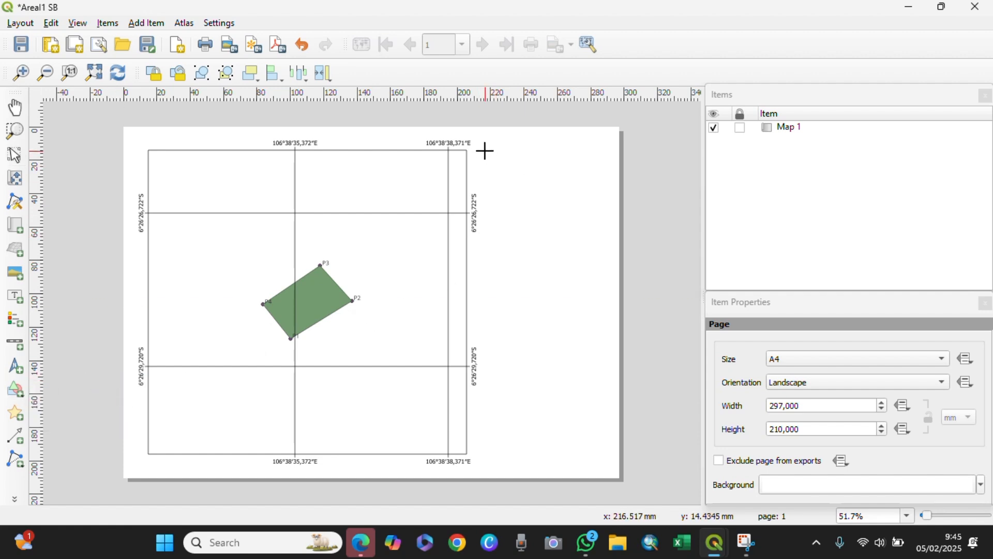
{"action": "left_click_drag", "start_coordinate": [482, 151], "coordinate": [606, 452]}
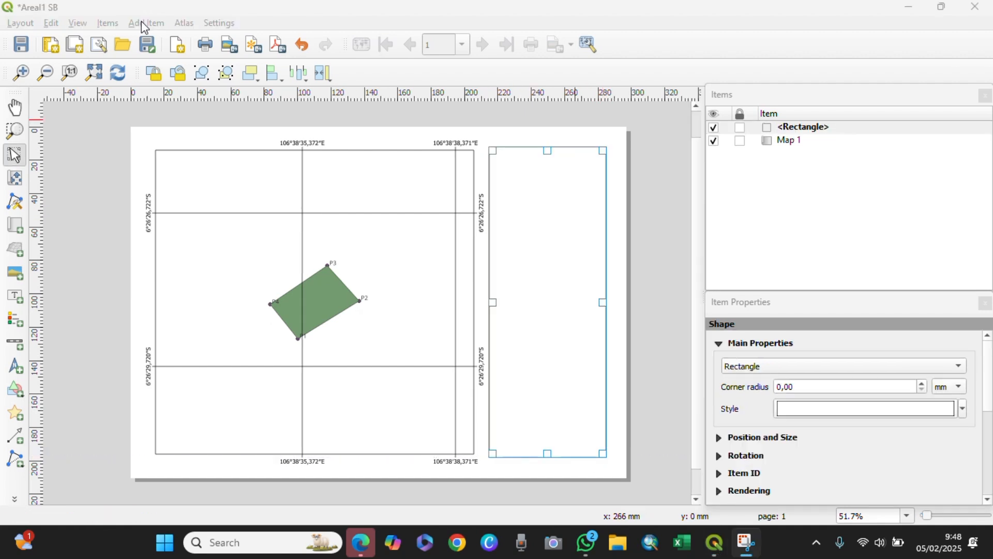
Step: Add a label across the top of the rectangle with the text AREAL SUMBER BENIH TISUK
{"action": "left_click", "coordinate": [143, 23]}
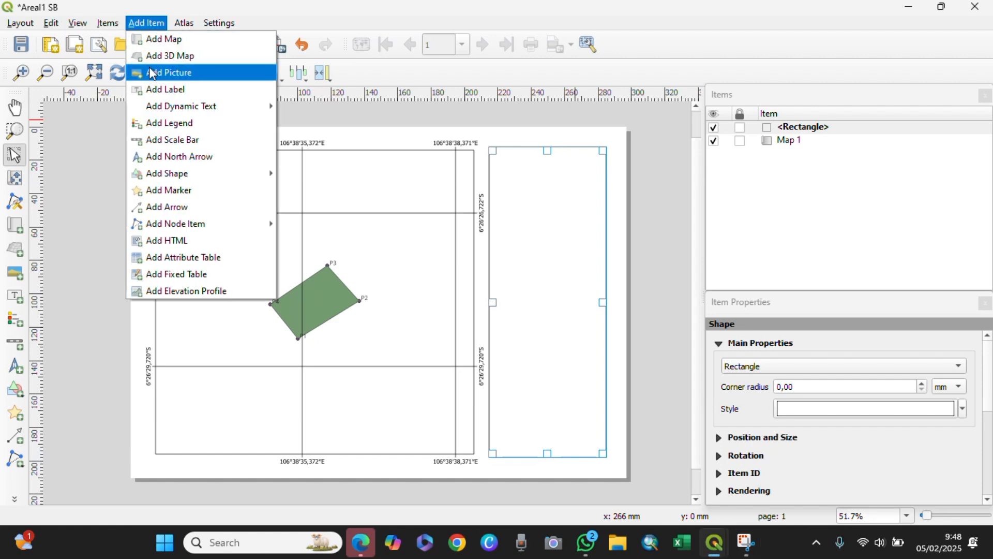
{"action": "left_click", "coordinate": [155, 91]}
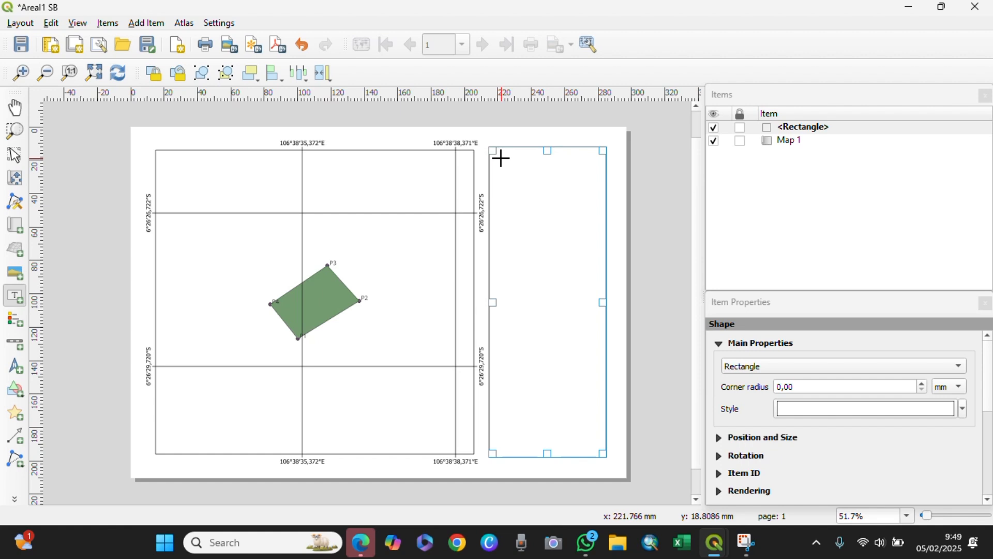
{"action": "left_click_drag", "start_coordinate": [500, 159], "coordinate": [600, 181]}
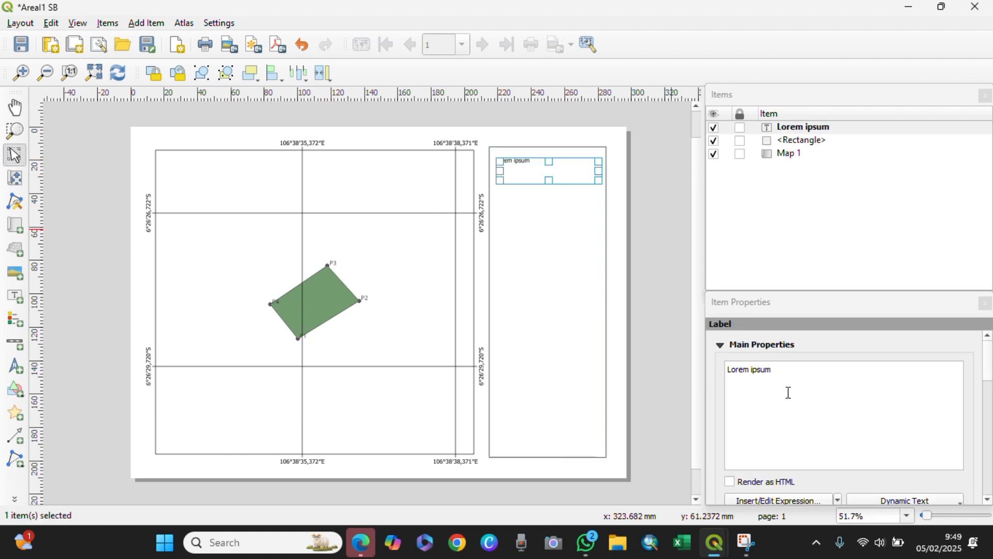
{"action": "triple_click", "coordinate": [785, 370]}
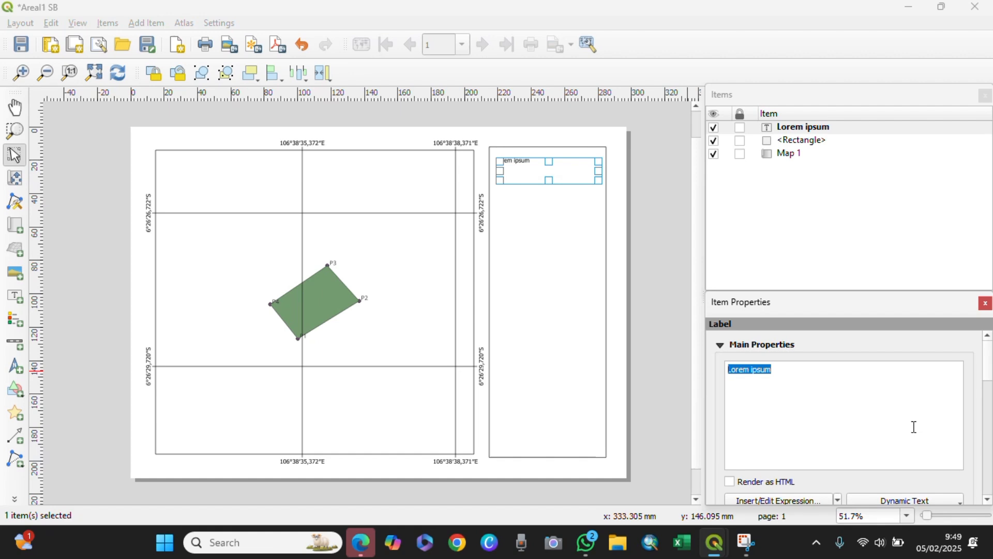
{"action": "type", "text": "AREA"}
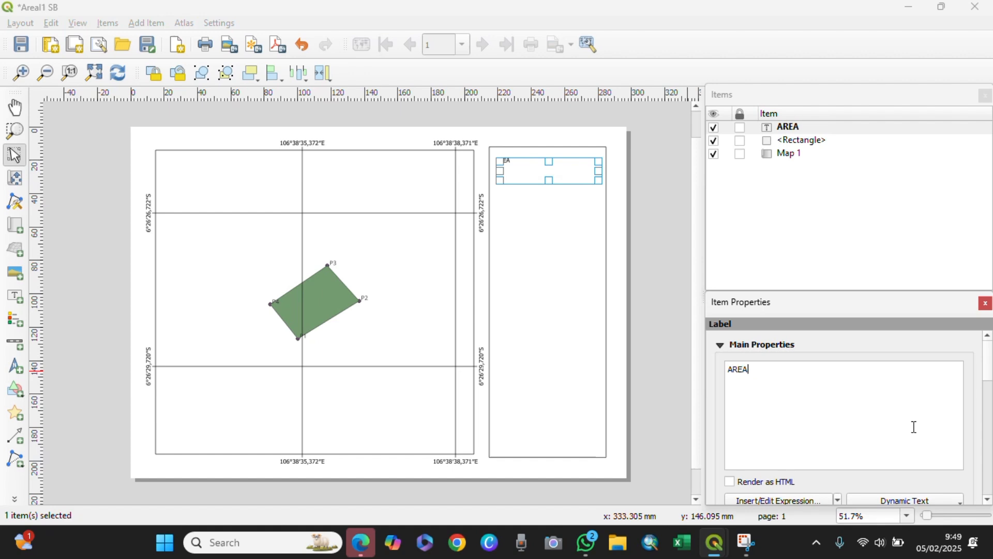
{"action": "type", "text": "L SUMBER BENIH"}
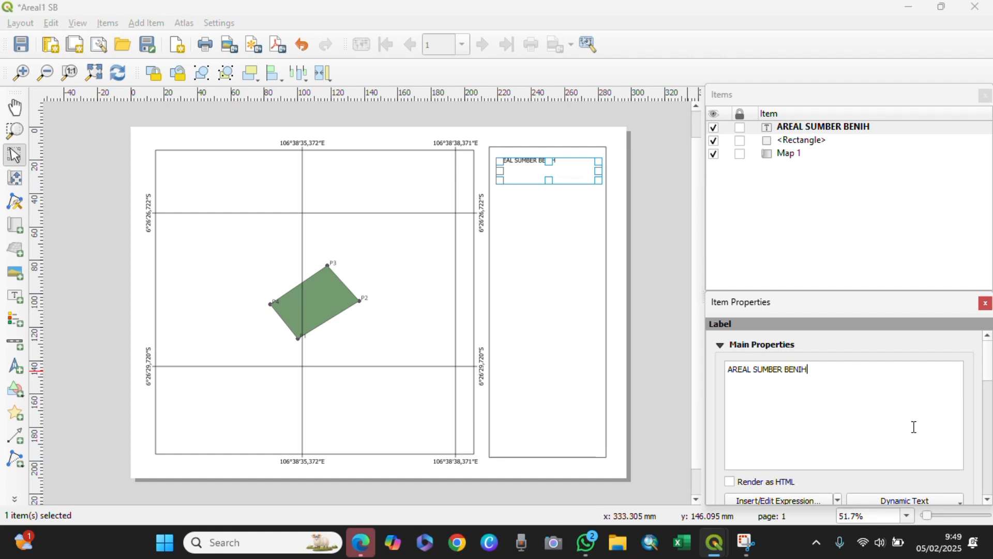
{"action": "type", "text": "TISUK"}
Step: Set the title label's font size to 12 points and open its text format settings
{"action": "scroll", "coordinate": [990, 502], "scroll_direction": "down", "scroll_amount": 5}
{"action": "scroll", "coordinate": [990, 505], "scroll_direction": "down", "scroll_amount": 3}
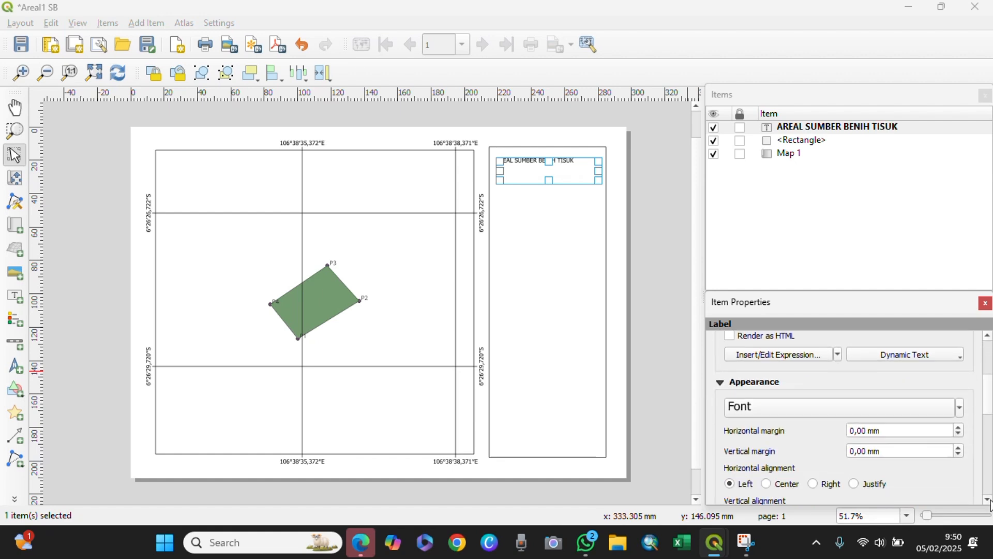
{"action": "scroll", "coordinate": [990, 505], "scroll_direction": "down", "scroll_amount": 2}
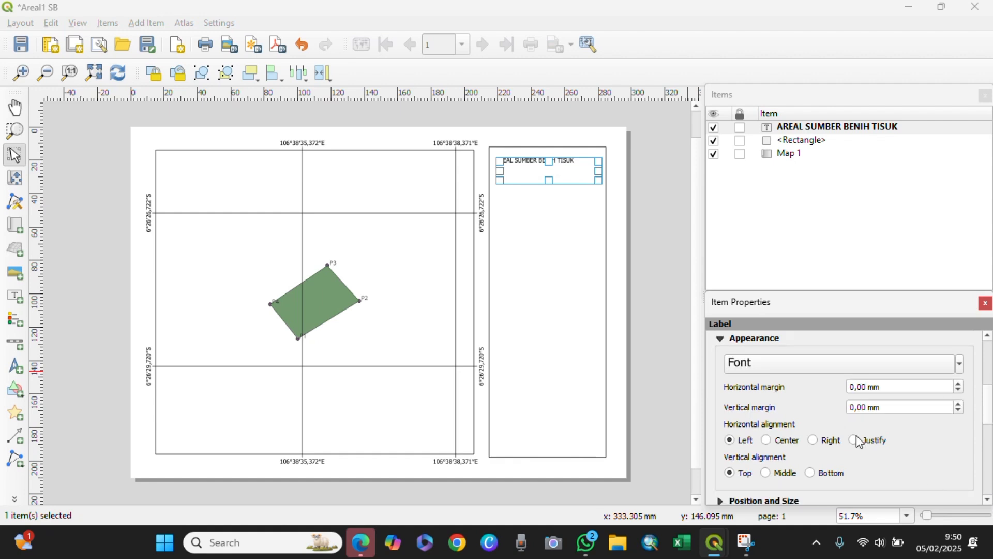
{"action": "left_click", "coordinate": [961, 366]}
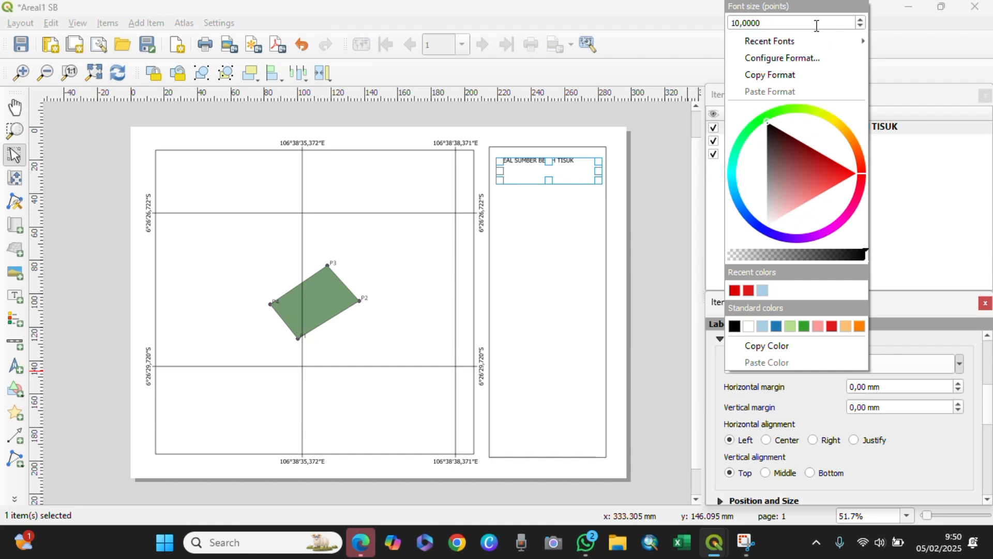
{"action": "left_click_drag", "start_coordinate": [774, 22], "coordinate": [662, 21]}
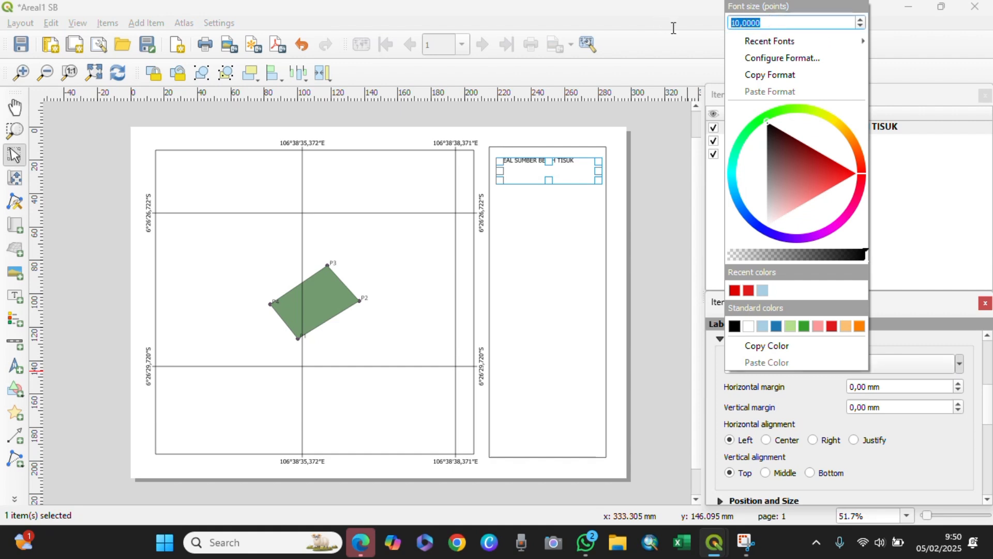
{"action": "type", "text": "12"}
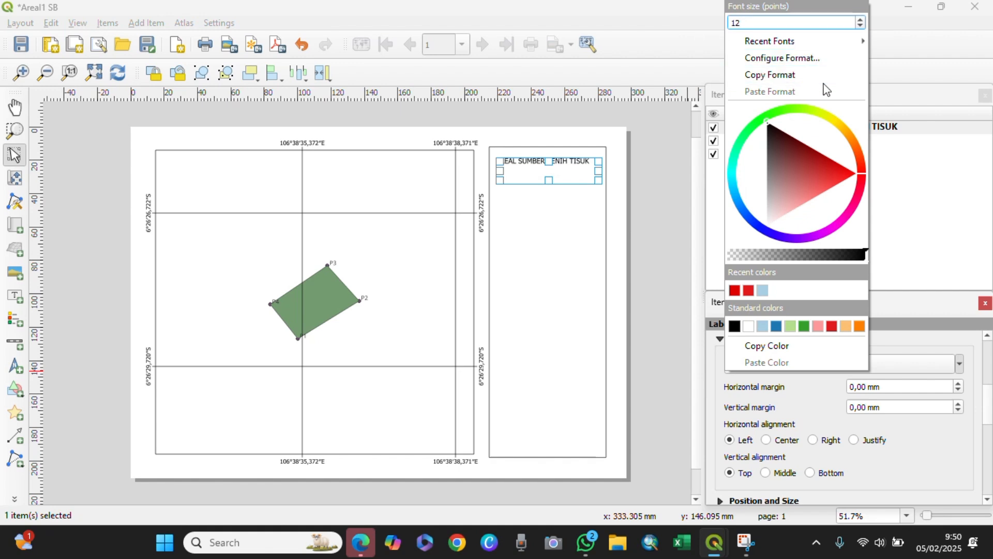
{"action": "left_click", "coordinate": [806, 59]}
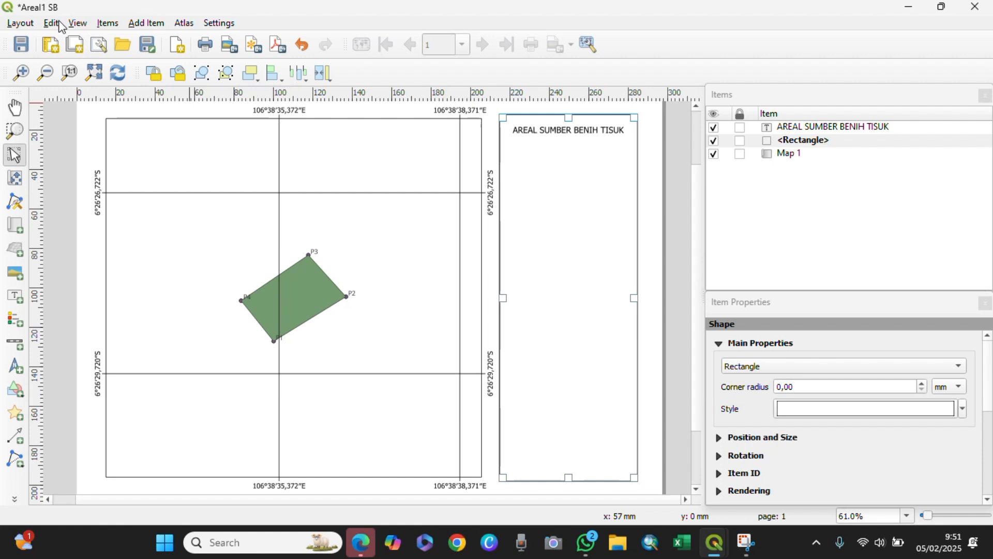
Step: Add a small north arrow below the title label in the rectangle and adjust its size
{"action": "left_click", "coordinate": [140, 24]}
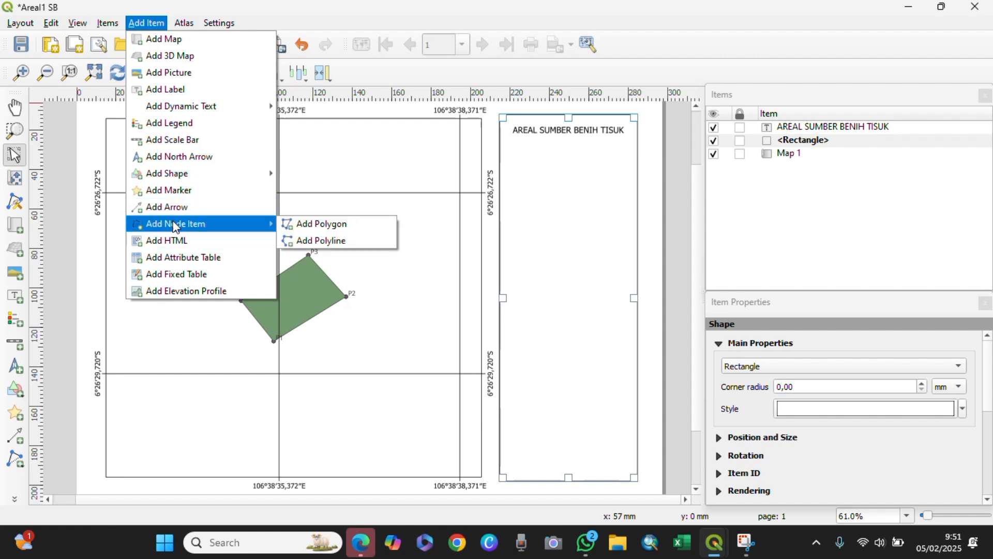
{"action": "left_click", "coordinate": [177, 164]}
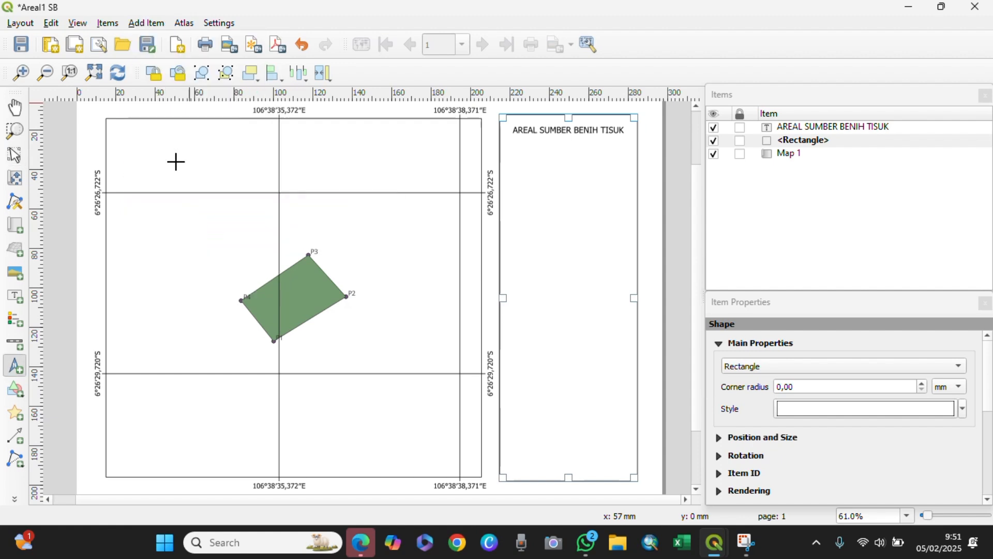
{"action": "left_click_drag", "start_coordinate": [559, 147], "coordinate": [582, 172]}
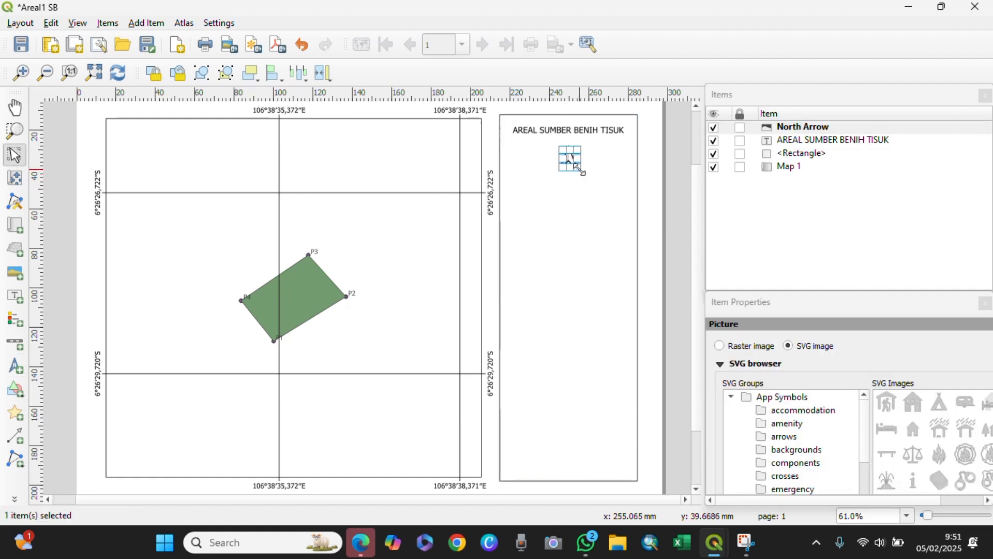
{"action": "left_click_drag", "start_coordinate": [581, 172], "coordinate": [589, 178]}
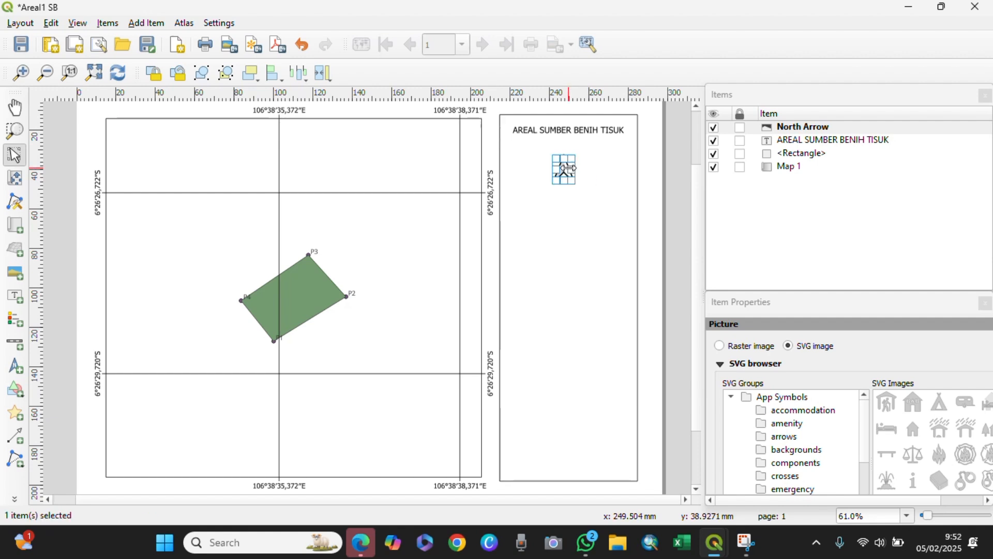
Step: Move the north arrow down slightly and add a small label reading U between it and the title
{"action": "left_click_drag", "start_coordinate": [569, 178], "coordinate": [564, 178]}
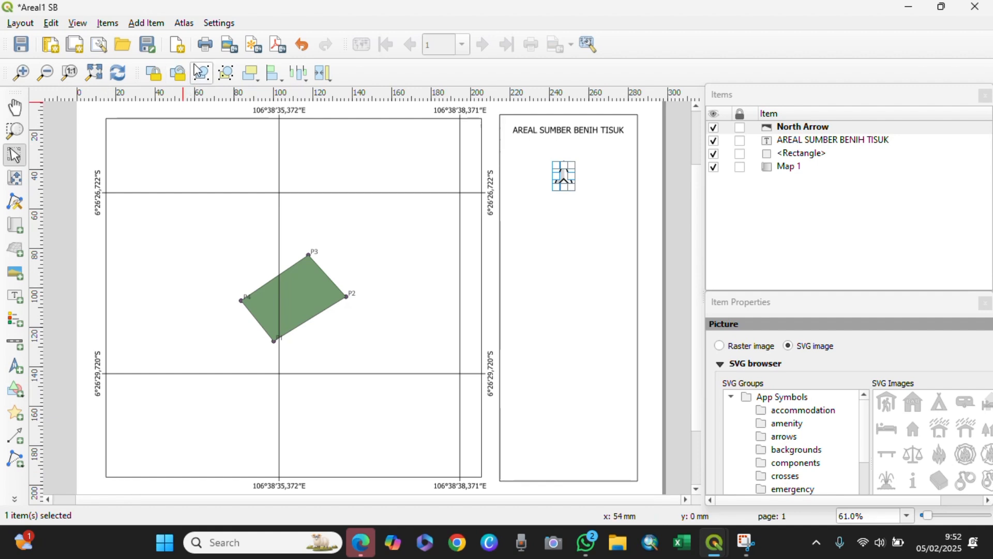
{"action": "left_click", "coordinate": [149, 24]}
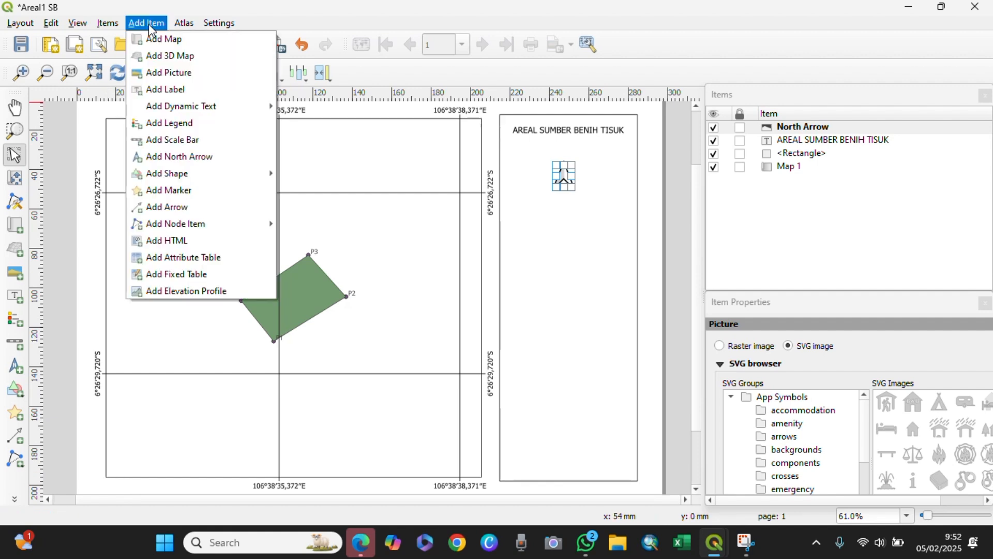
{"action": "left_click", "coordinate": [167, 89]}
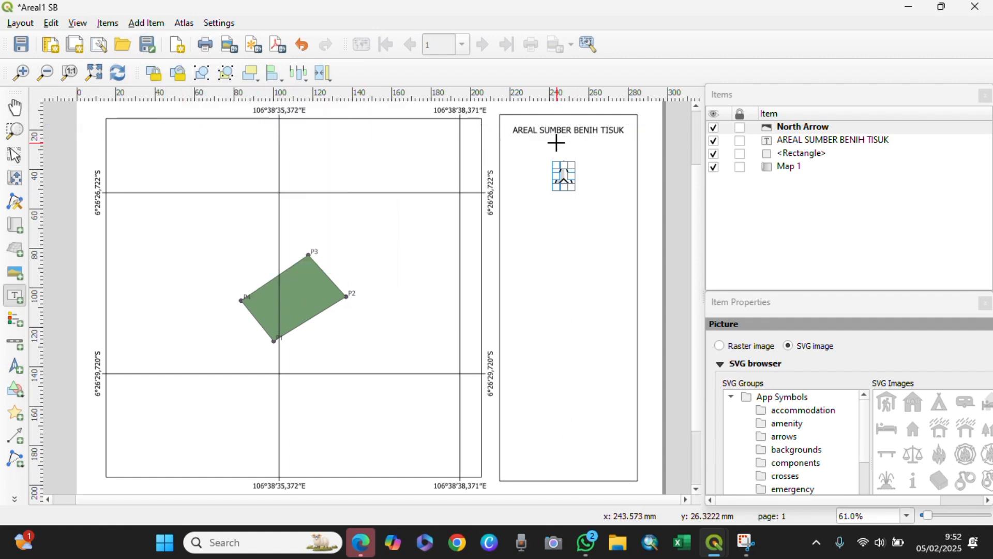
{"action": "left_click_drag", "start_coordinate": [557, 143], "coordinate": [568, 156]}
Step: Shrink the U label's box above the north arrow and enlarge its text
{"action": "scroll", "coordinate": [557, 362], "scroll_direction": "up", "scroll_amount": 1}
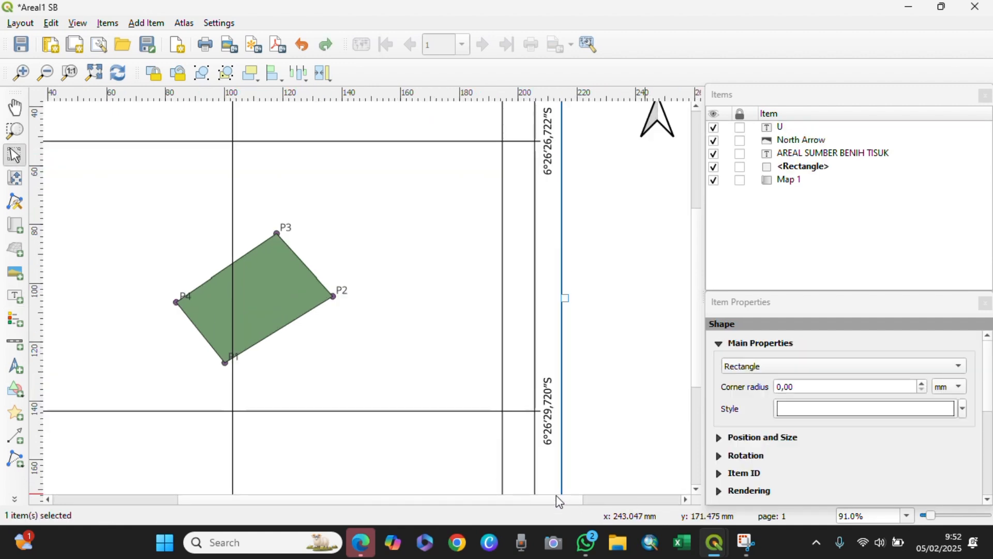
{"action": "left_click_drag", "start_coordinate": [558, 504], "coordinate": [670, 505]}
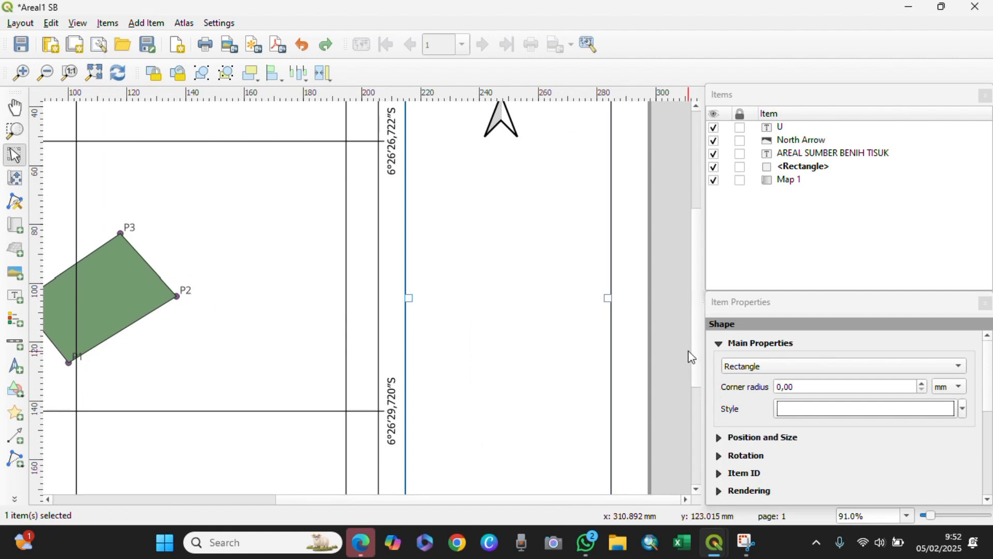
{"action": "left_click_drag", "start_coordinate": [698, 346], "coordinate": [721, 273]}
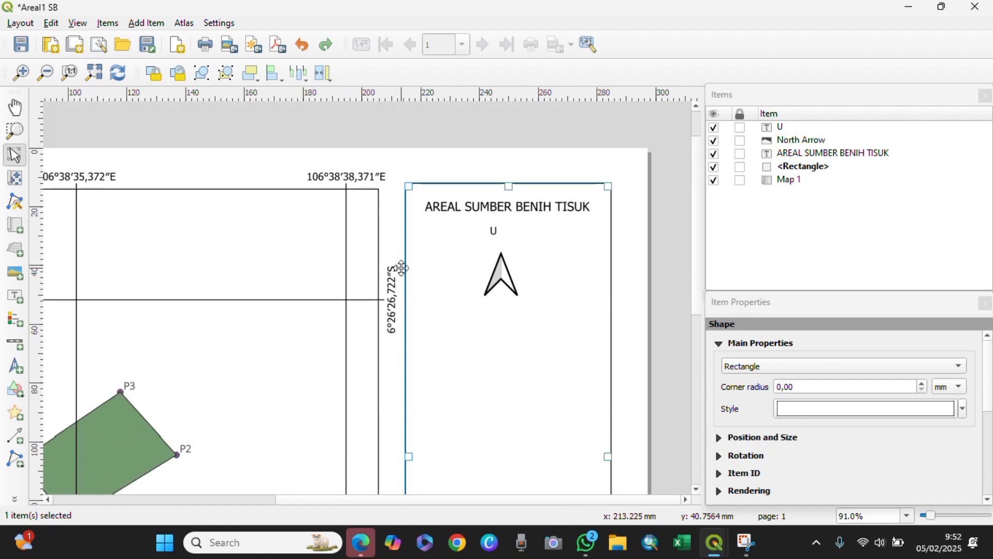
{"action": "left_click", "coordinate": [493, 231]}
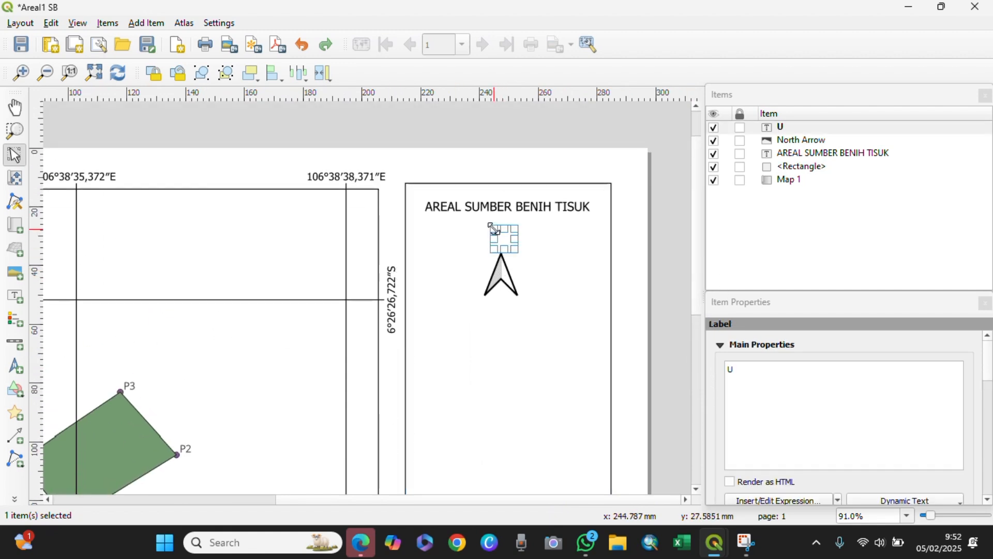
{"action": "left_click_drag", "start_coordinate": [515, 250], "coordinate": [510, 244]}
{"action": "scroll", "coordinate": [897, 380], "scroll_direction": "down", "scroll_amount": 5}
{"action": "left_click", "coordinate": [898, 381]}
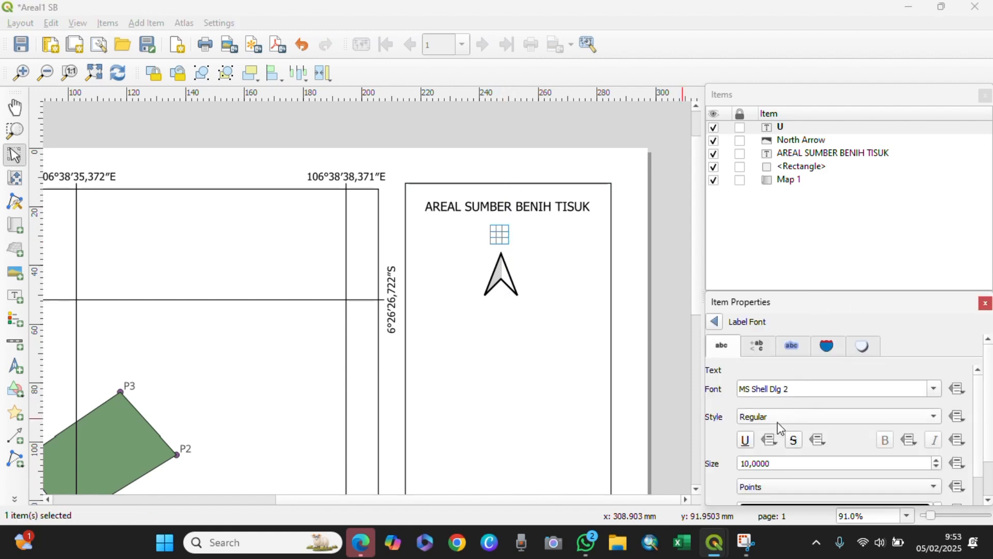
{"action": "left_click", "coordinate": [595, 238]}
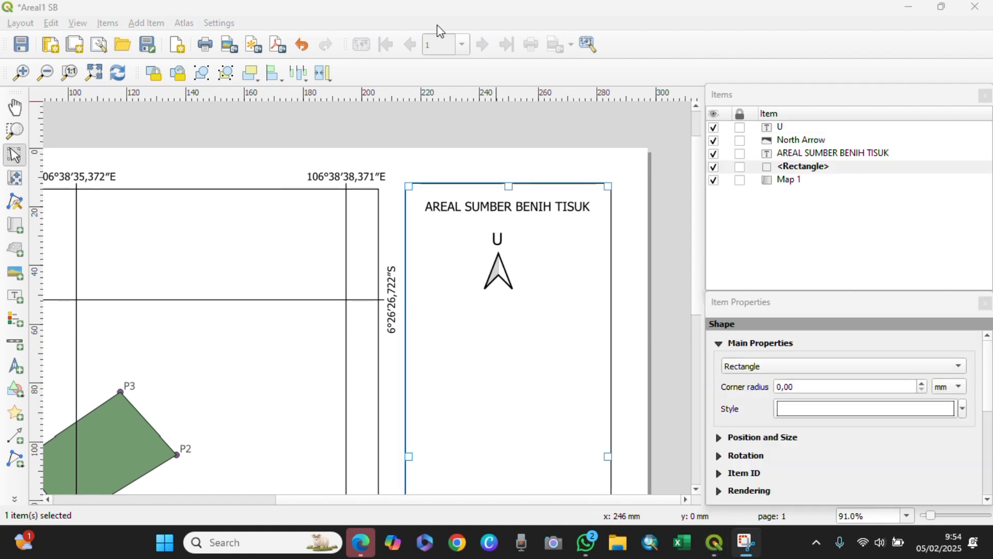
Step: Add a scale bar below the north arrow in the information panel
{"action": "left_click", "coordinate": [154, 23]}
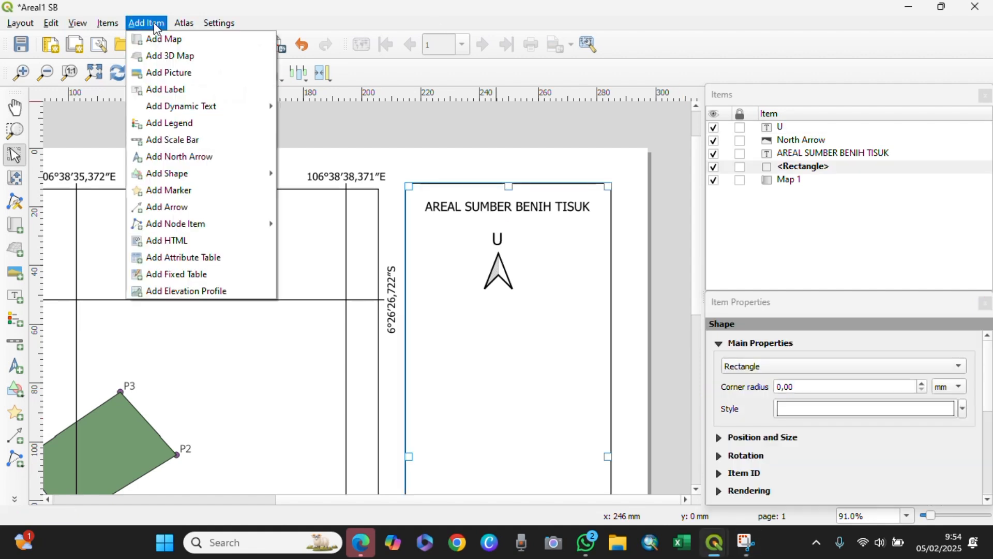
{"action": "left_click", "coordinate": [172, 146]}
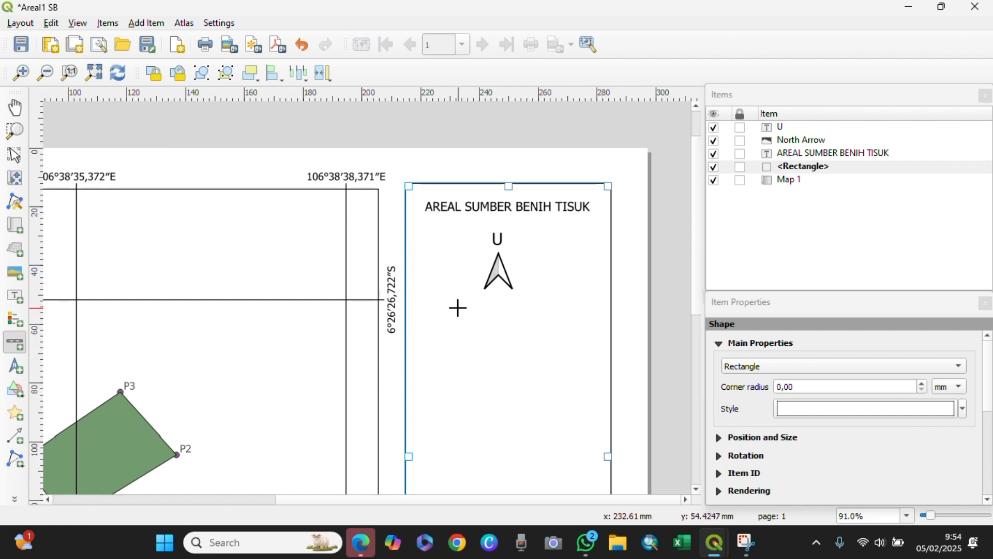
{"action": "left_click_drag", "start_coordinate": [443, 306], "coordinate": [582, 332]}
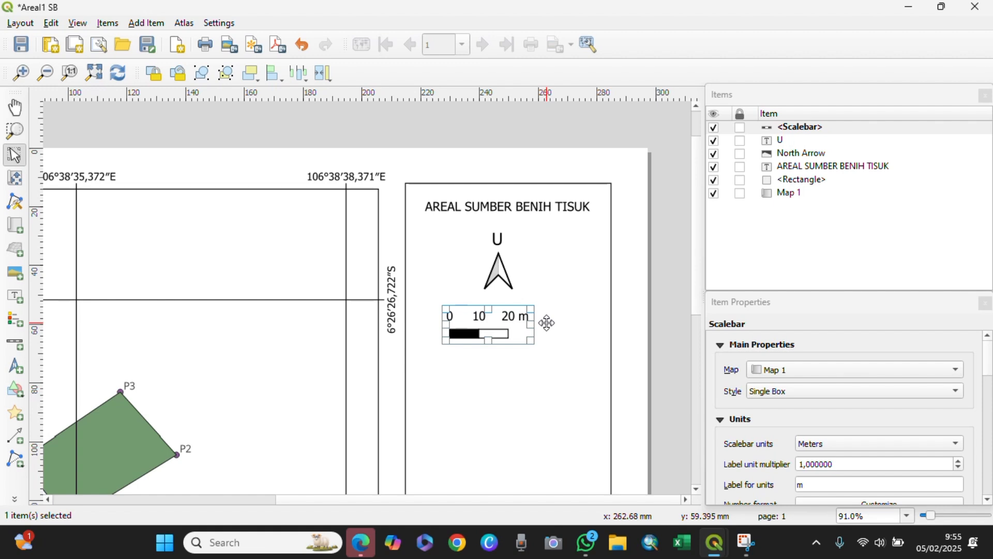
Step: Change the scale bar's style to Numeric, then move it under the north arrow and shrink its box around the text
{"action": "scroll", "coordinate": [992, 447], "scroll_direction": "down", "scroll_amount": 1}
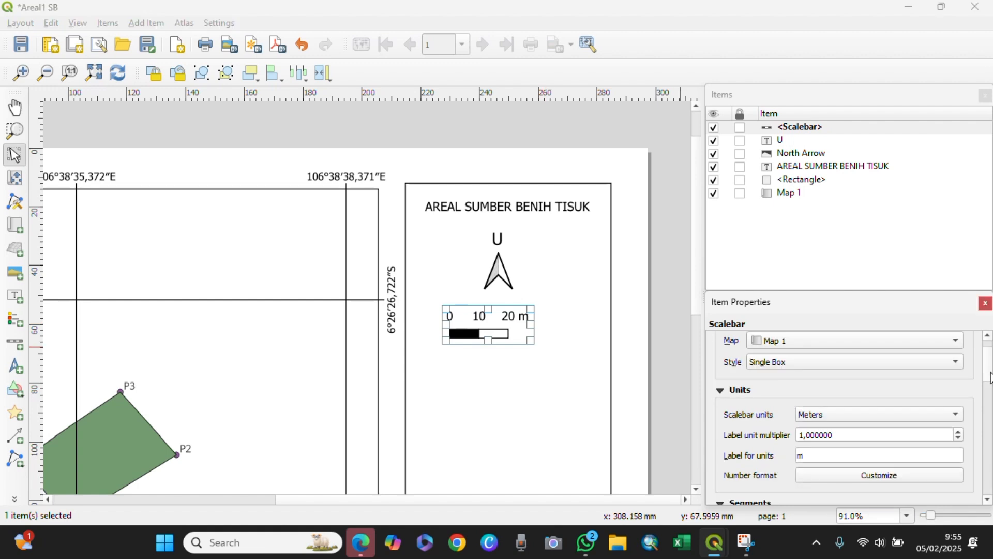
{"action": "left_click", "coordinate": [932, 366]}
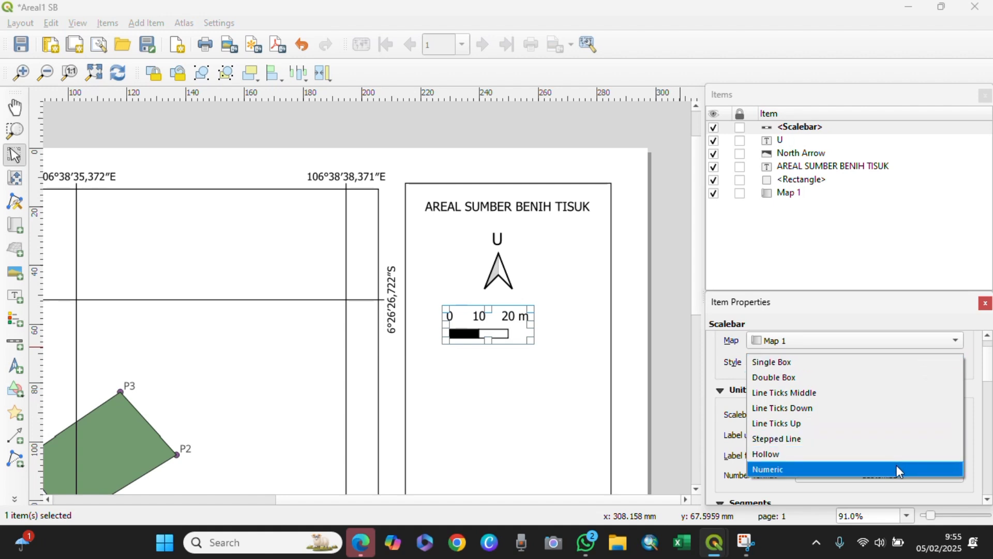
{"action": "left_click", "coordinate": [897, 469]}
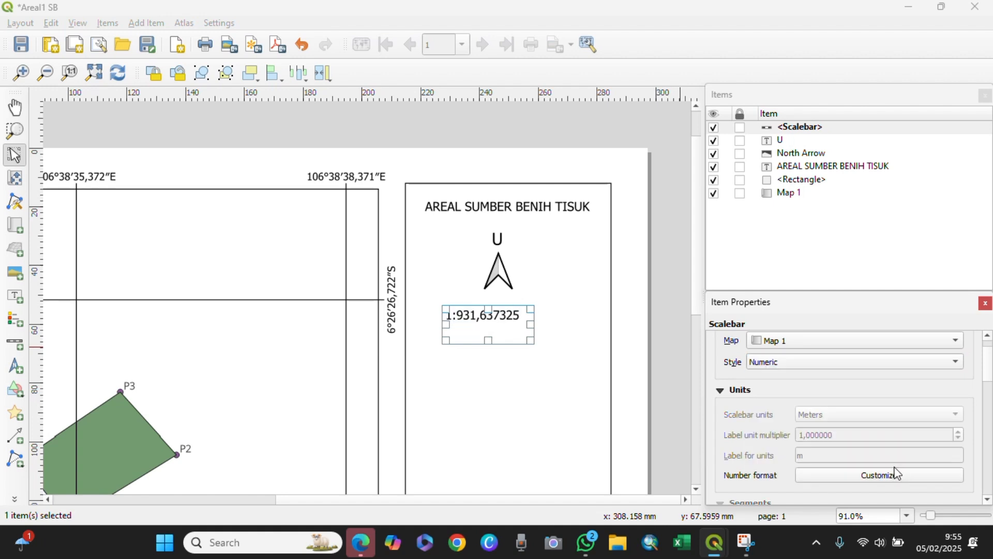
{"action": "left_click_drag", "start_coordinate": [502, 313], "coordinate": [510, 314]}
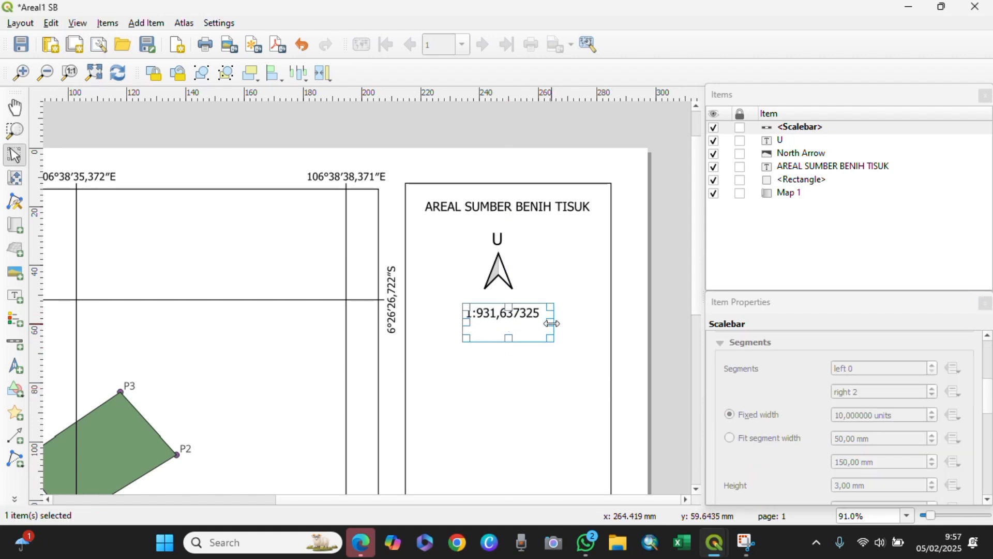
{"action": "left_click_drag", "start_coordinate": [553, 323], "coordinate": [547, 322]}
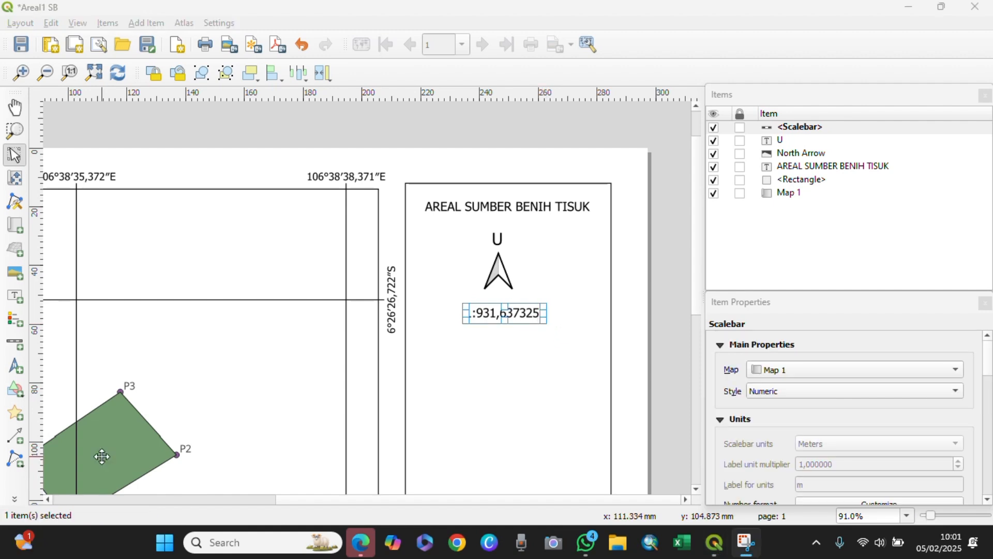
Step: Set the map's scale to 1000 and recentre the numeric scale directly under the north arrow
{"action": "left_click", "coordinate": [102, 457]}
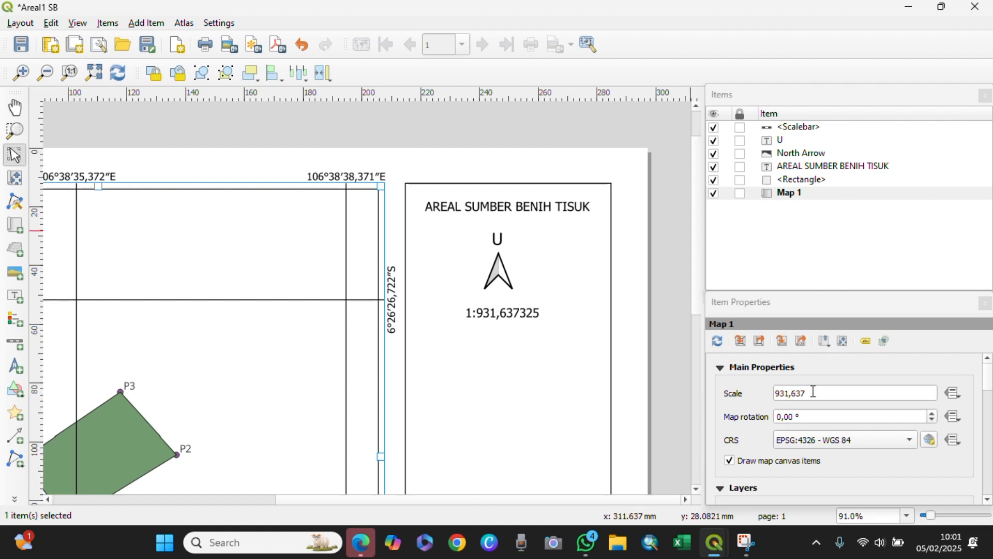
{"action": "left_click_drag", "start_coordinate": [815, 392], "coordinate": [737, 394]}
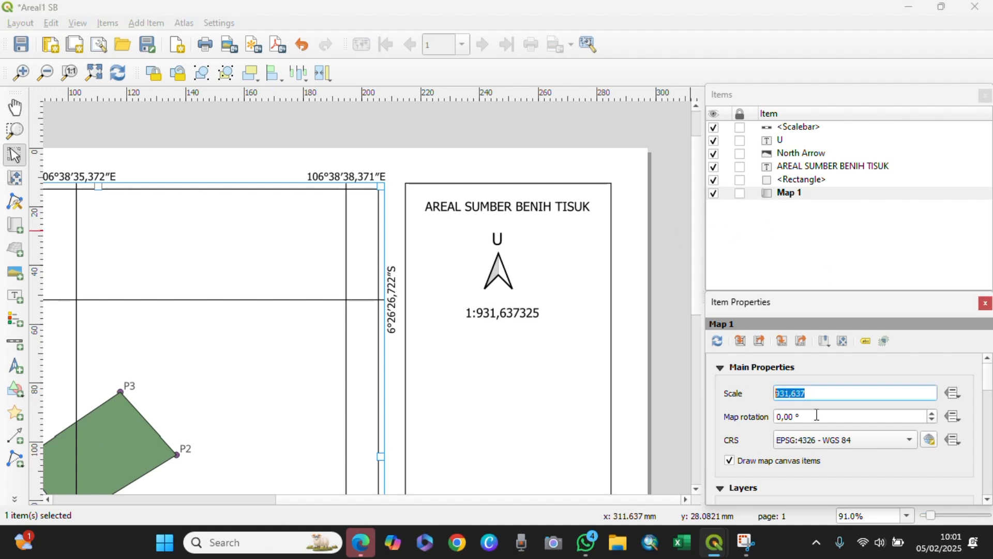
{"action": "type", "text": "1000"}
{"action": "key", "text": "Return"}
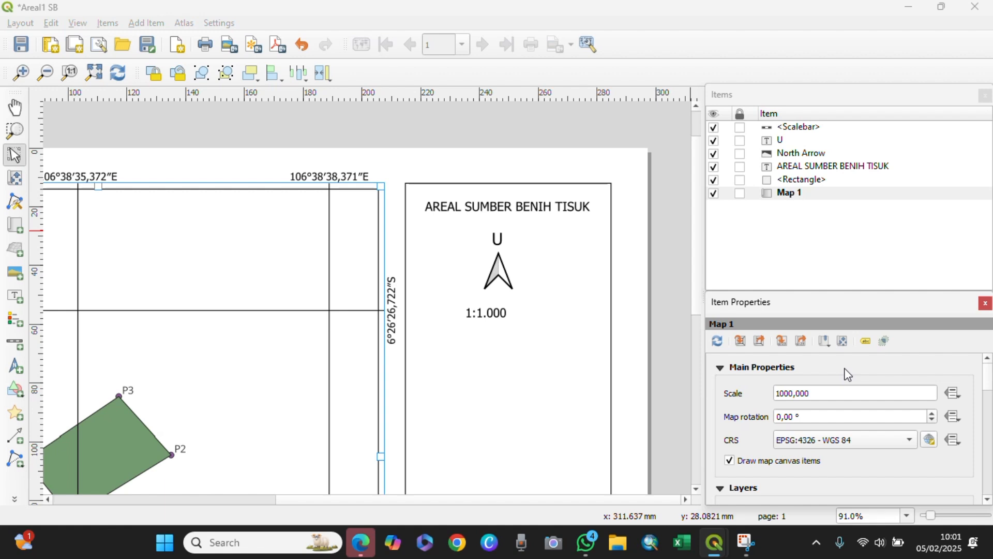
{"action": "left_click", "coordinate": [488, 313]}
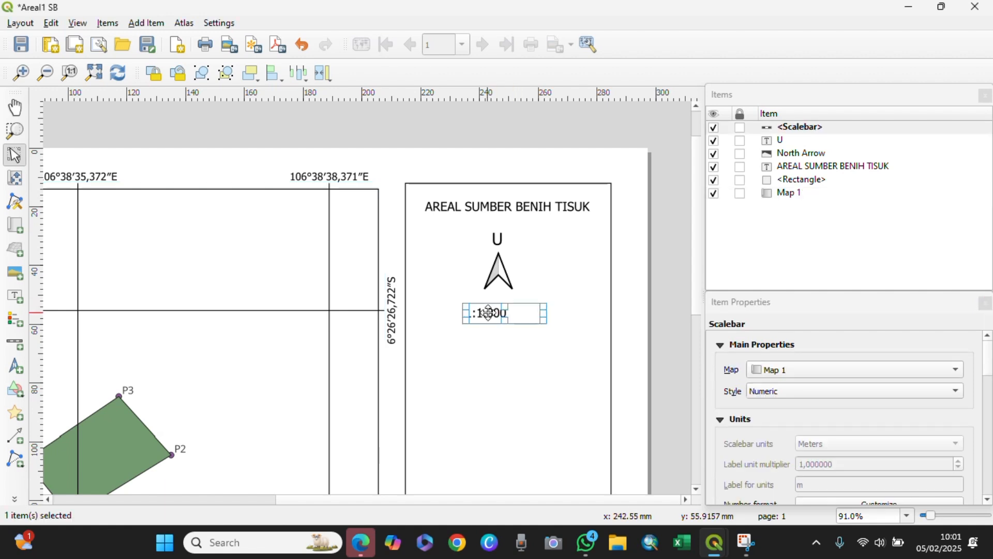
{"action": "left_click", "coordinate": [631, 347]}
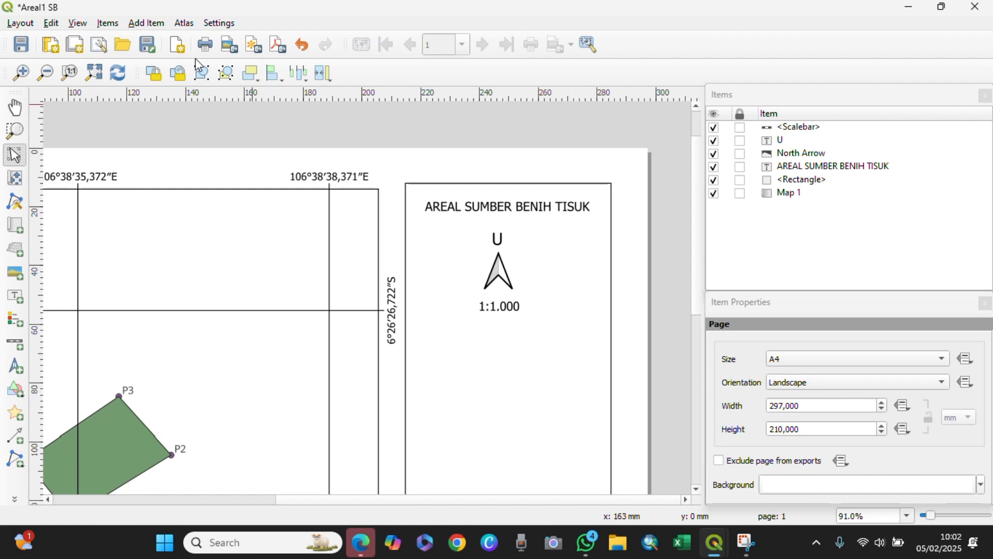
Step: Add a second scale bar in the panel just below the numeric scale
{"action": "left_click", "coordinate": [146, 25]}
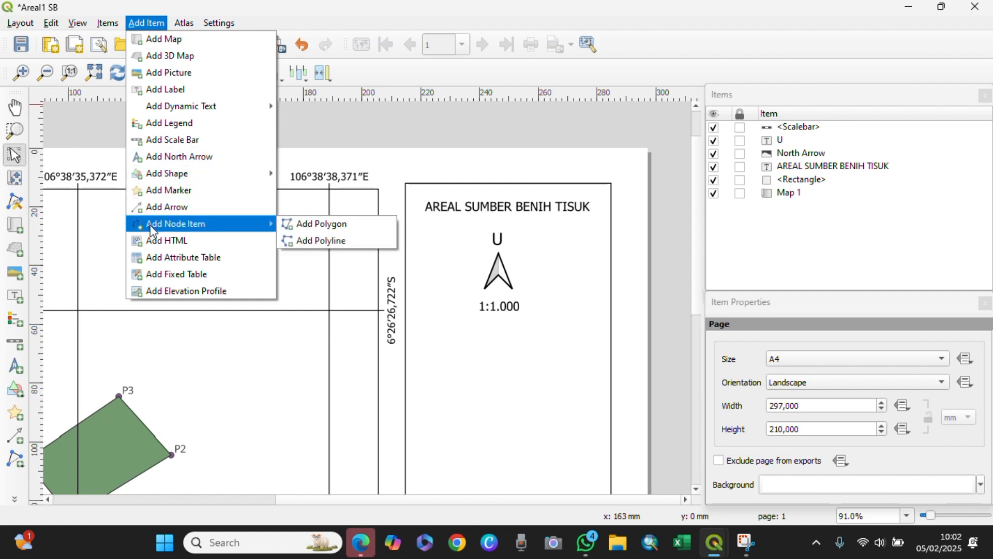
{"action": "left_click", "coordinate": [155, 141]}
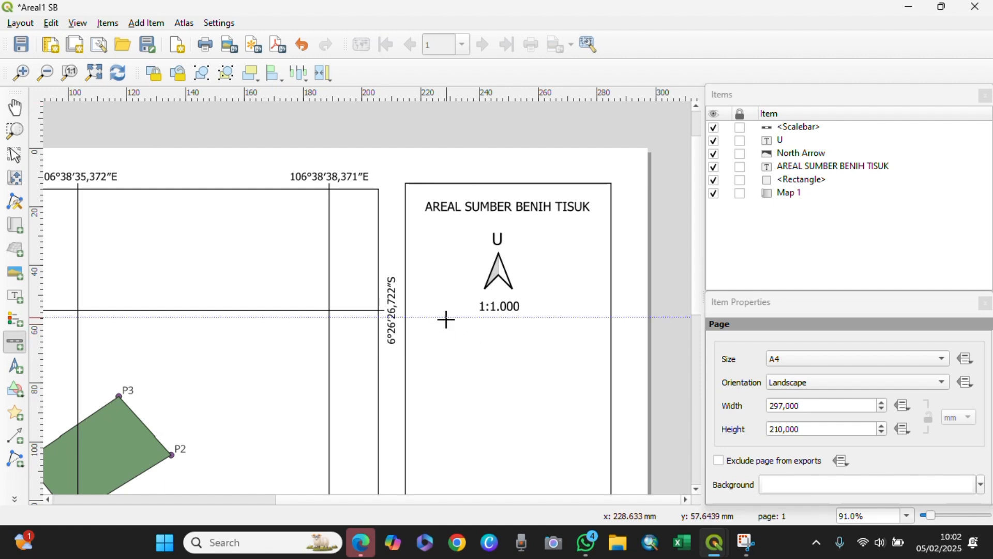
{"action": "left_click_drag", "start_coordinate": [445, 317], "coordinate": [557, 340]}
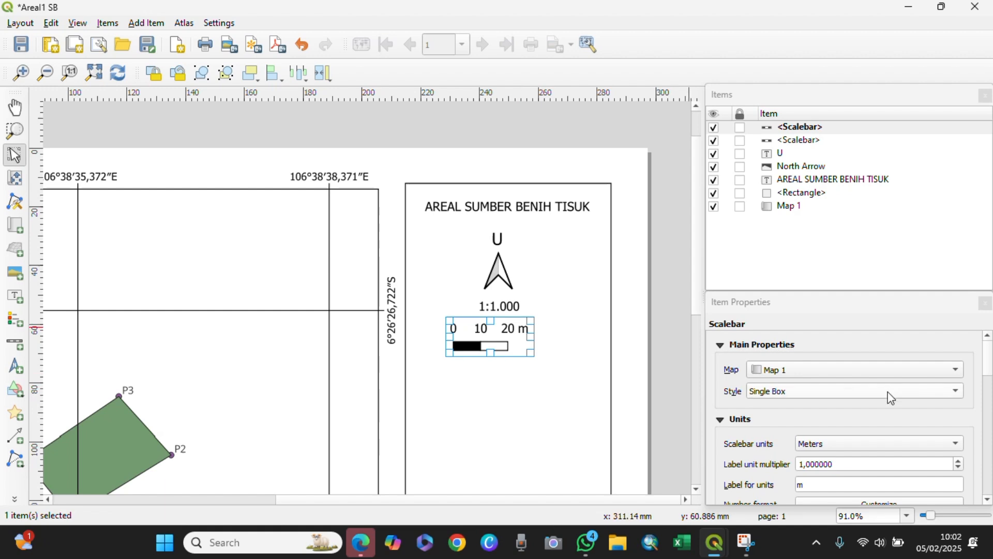
Step: Set the second scale bar to 3 right segments with a fixed width of 15 units
{"action": "scroll", "coordinate": [954, 407], "scroll_direction": "down", "scroll_amount": 2}
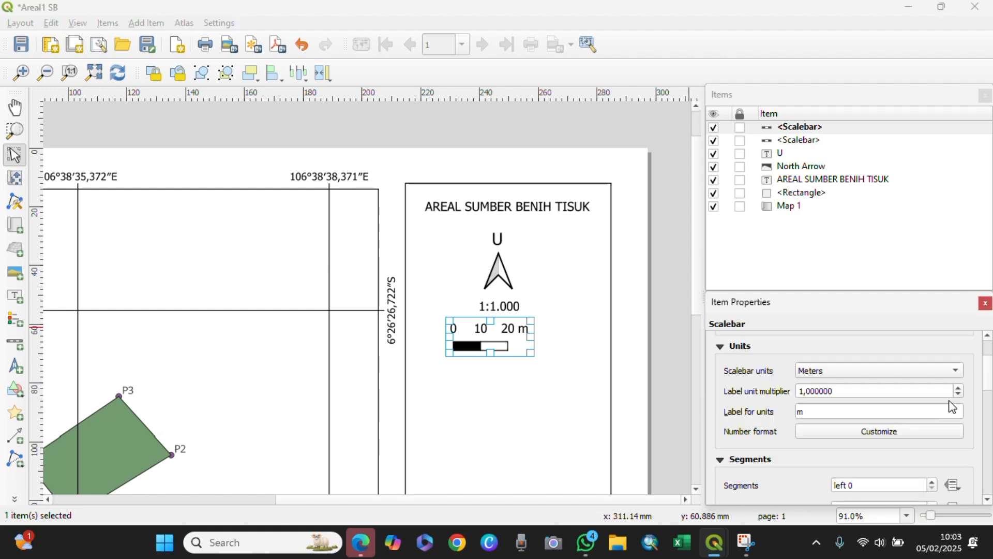
{"action": "left_click", "coordinate": [915, 440]}
{"action": "key", "text": "Escape"}
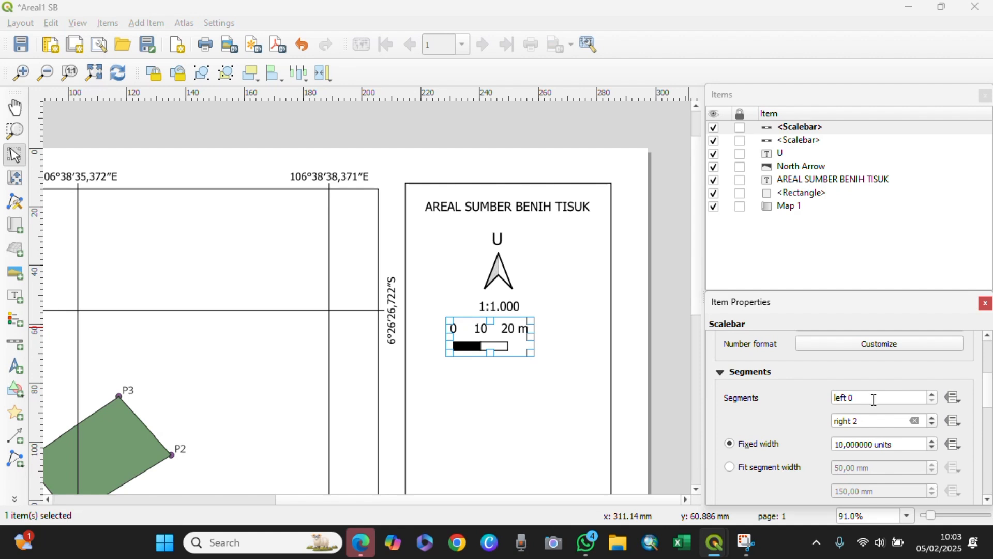
{"action": "left_click", "coordinate": [933, 417]}
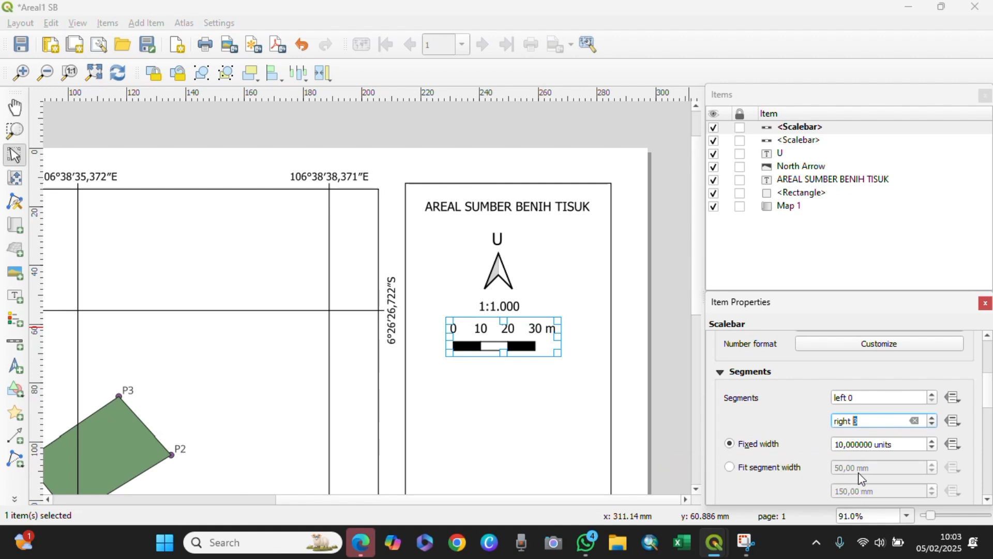
{"action": "double_click", "coordinate": [845, 446]}
{"action": "type", "text": "15"}
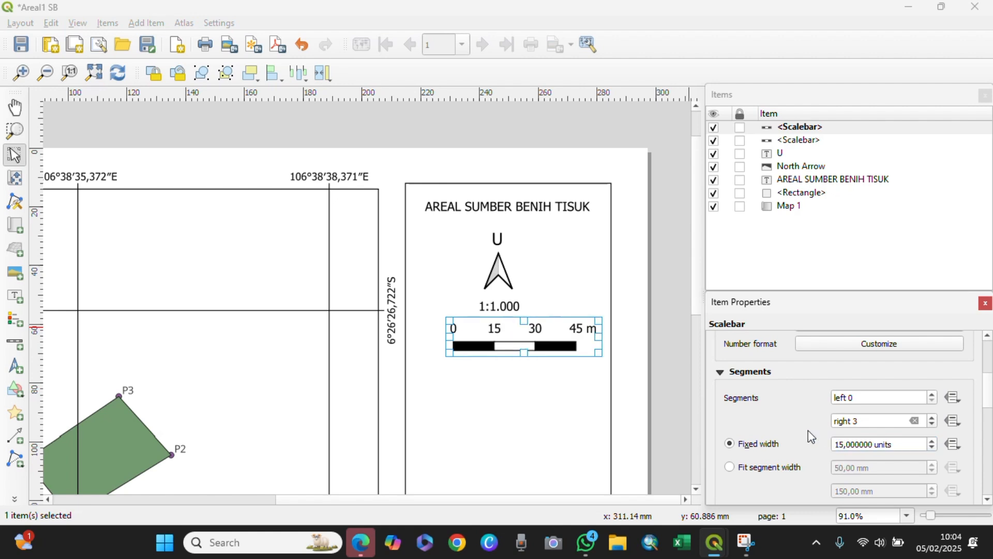
Step: Centre the box-style scale bar beneath the numeric scale and save the layout
{"action": "scroll", "coordinate": [813, 436], "scroll_direction": "down", "scroll_amount": 3}
{"action": "left_click", "coordinate": [579, 380]}
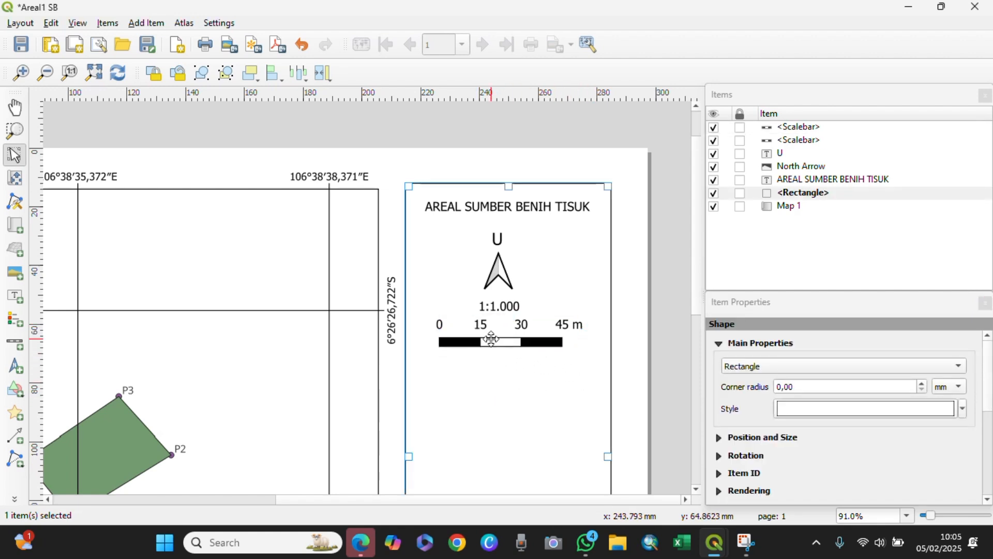
{"action": "key", "text": "ctrl+s"}
Step: Add a text label in the panel below the box-style scale bar reading "Proyeksi : Transverse Mercator"
{"action": "left_click", "coordinate": [146, 23]}
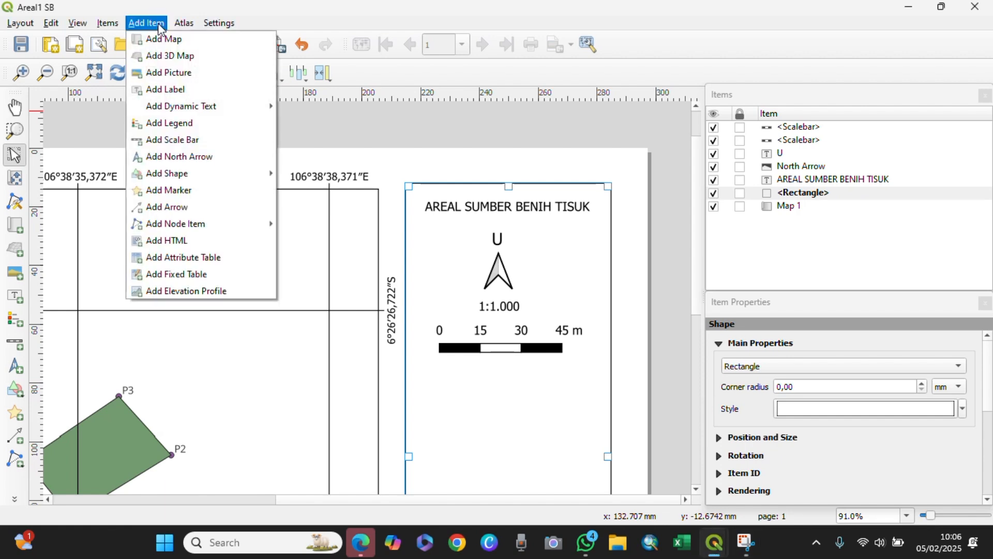
{"action": "left_click", "coordinate": [172, 90]}
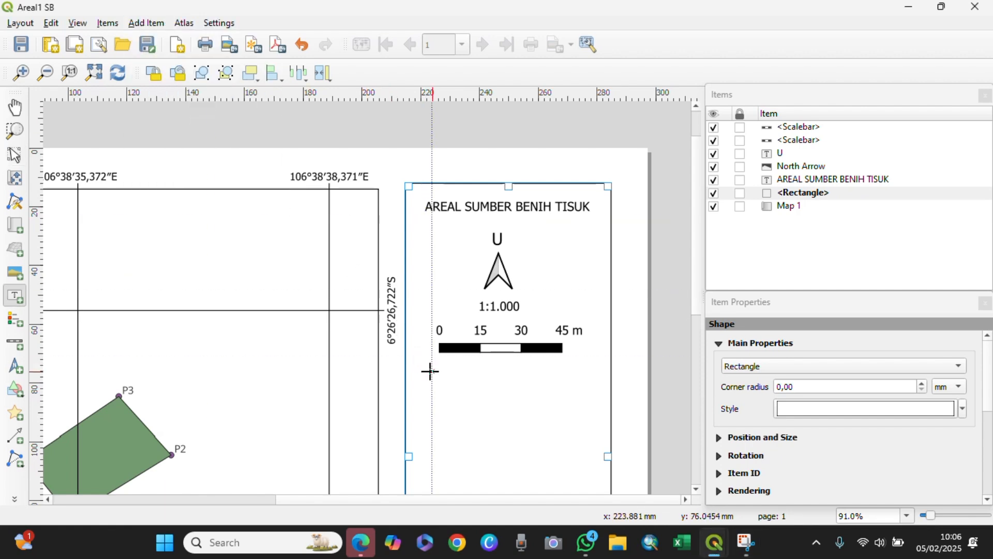
{"action": "left_click_drag", "start_coordinate": [426, 373], "coordinate": [594, 432]}
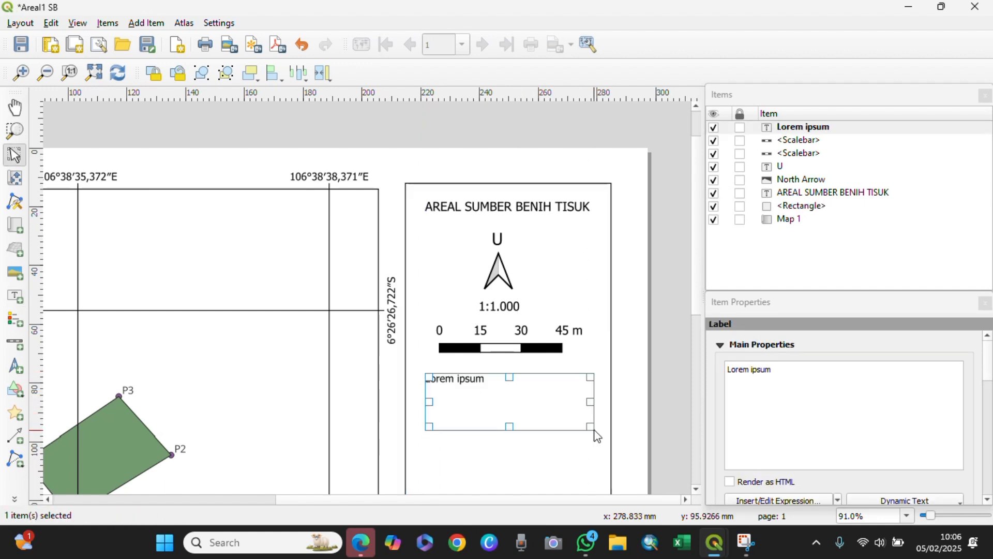
{"action": "left_click_drag", "start_coordinate": [805, 371], "coordinate": [657, 365]}
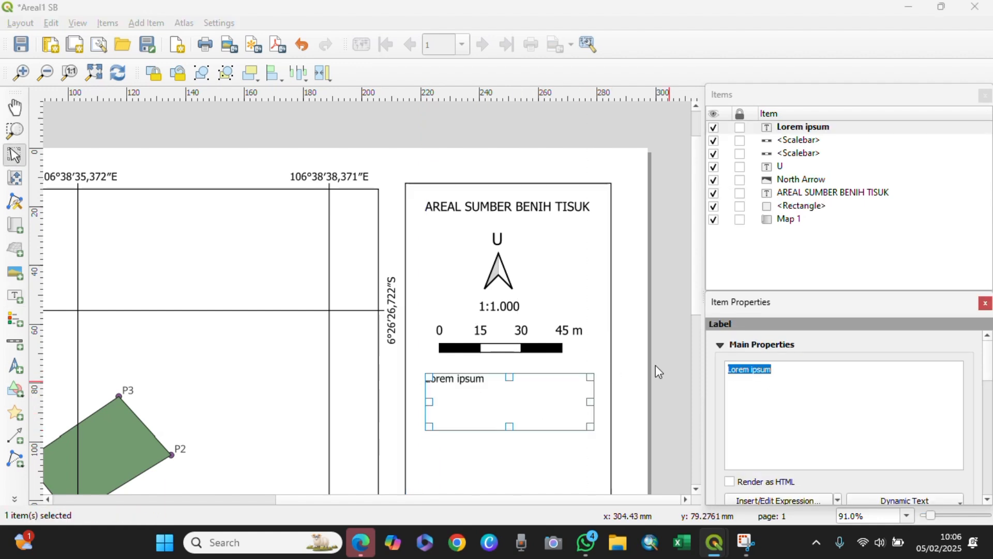
{"action": "type", "text": "P"}
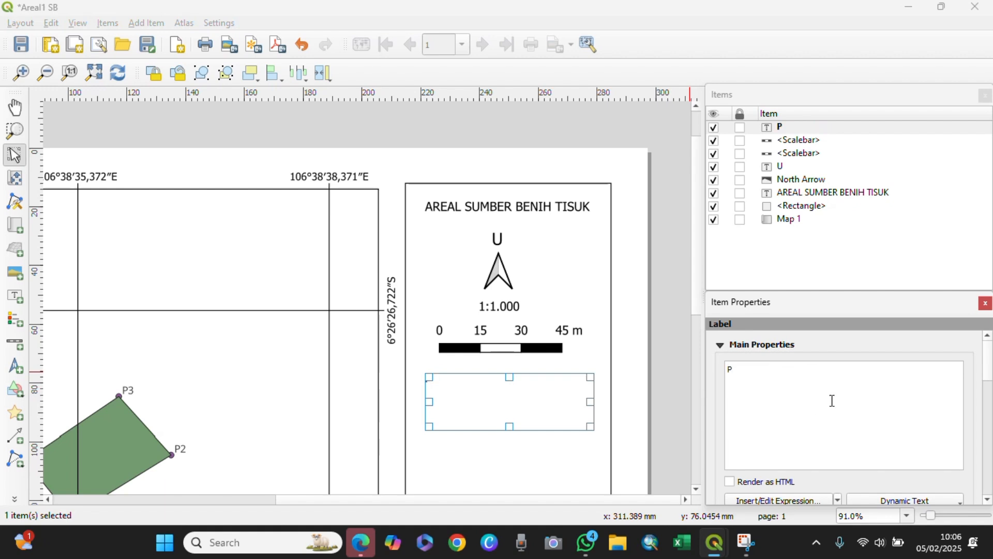
{"action": "type", "text": "royeksi :"}
{"action": "key", "text": "BackSpace"}
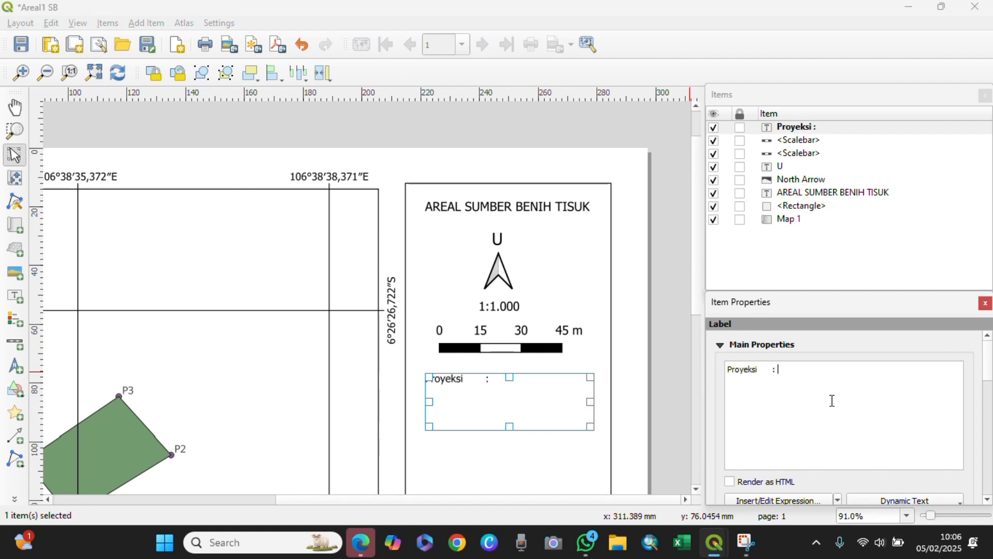
{"action": "type", "text": "Transvers"}
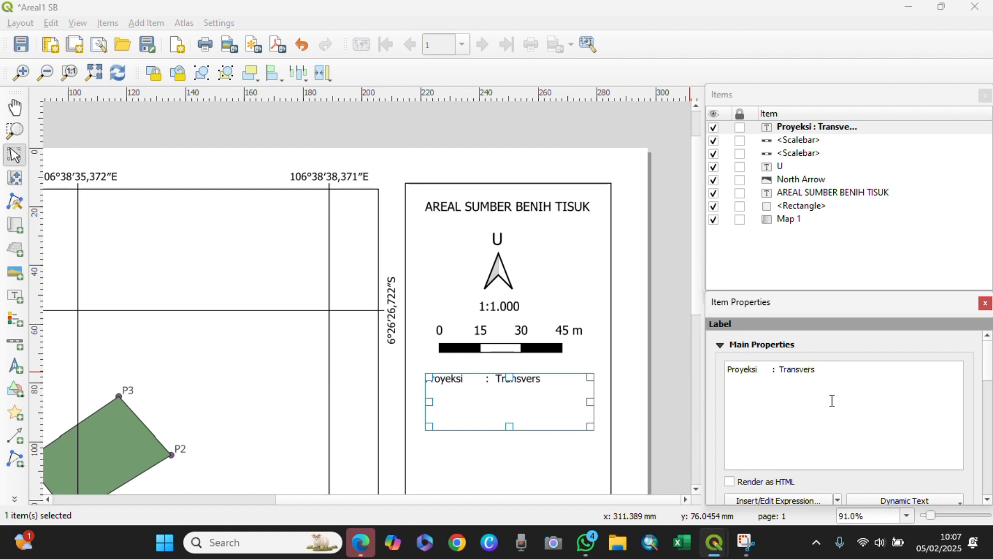
{"action": "type", "text": "e Mercator"}
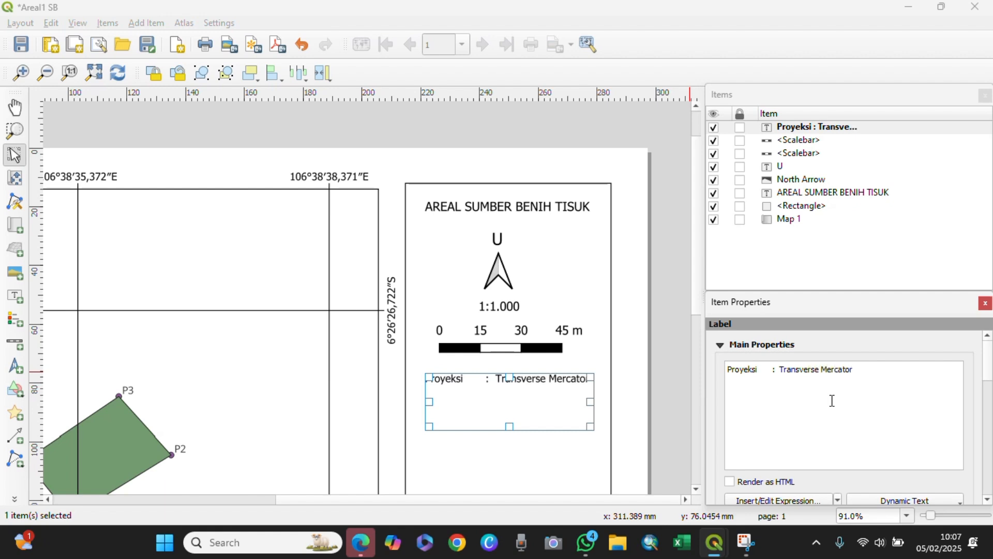
Step: Add the lines "Sistem : Grid Geografi" and "Spheroid : WGS 1984" to the projection label
{"action": "key", "text": "Return"}
{"action": "type", "text": "Sistem\t: Grid Geograf"}
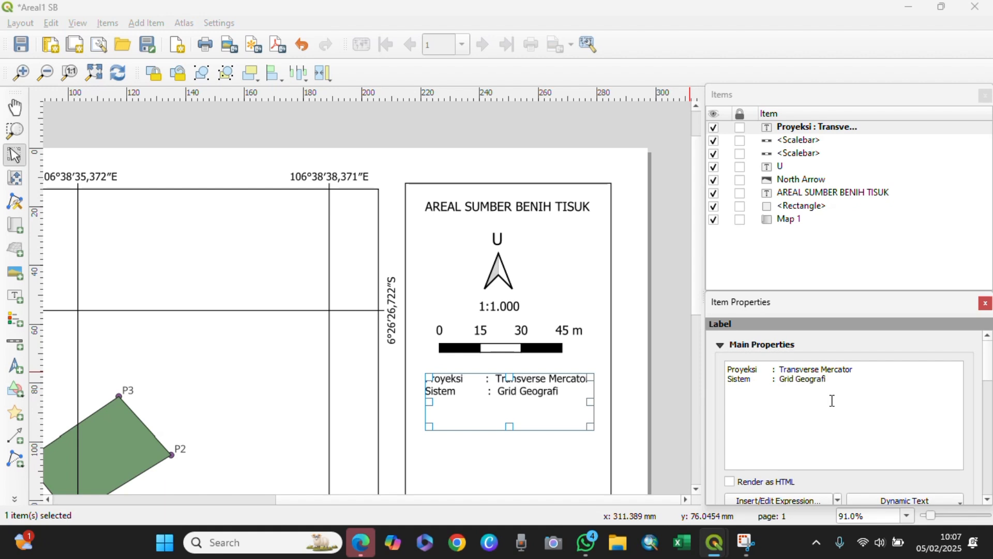
{"action": "type", "text": "i"}
{"action": "key", "text": "Return"}
{"action": "type", "text": "Spheroid"}
{"action": "type", "text": ": WGS 1984"}
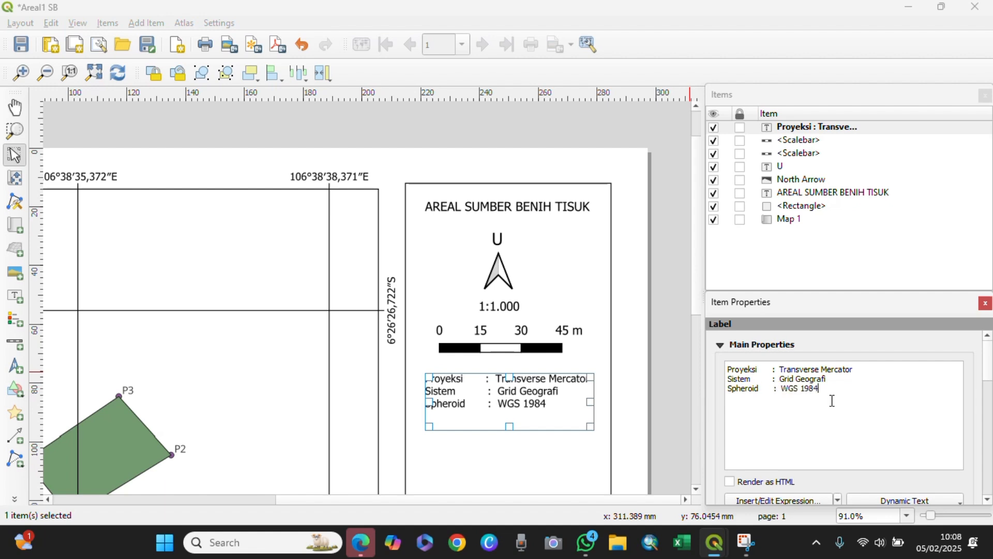
Step: Set the projection label's font size to 11 and resize and reposition it to fit beneath the scale bar
{"action": "scroll", "coordinate": [942, 440], "scroll_direction": "down", "scroll_amount": 3}
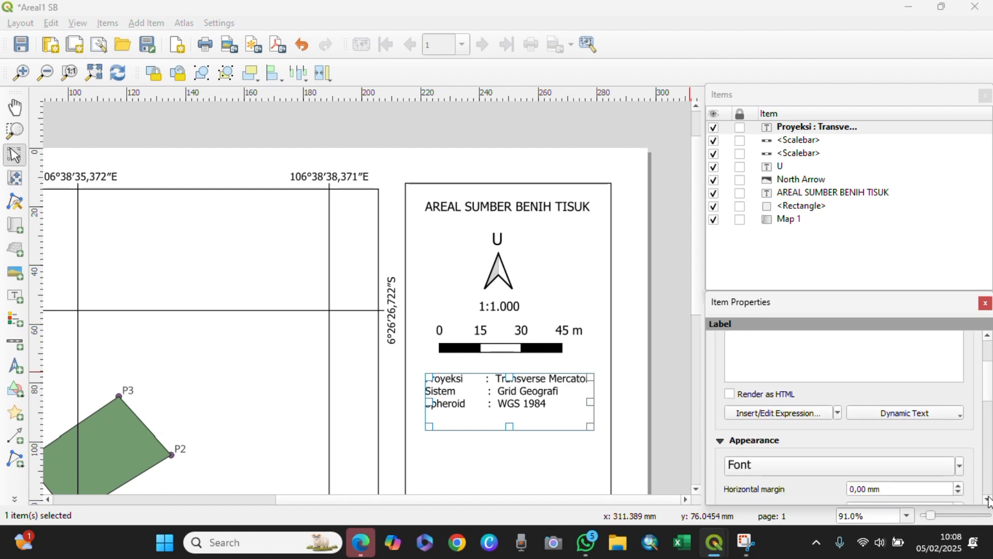
{"action": "left_click", "coordinate": [942, 441]}
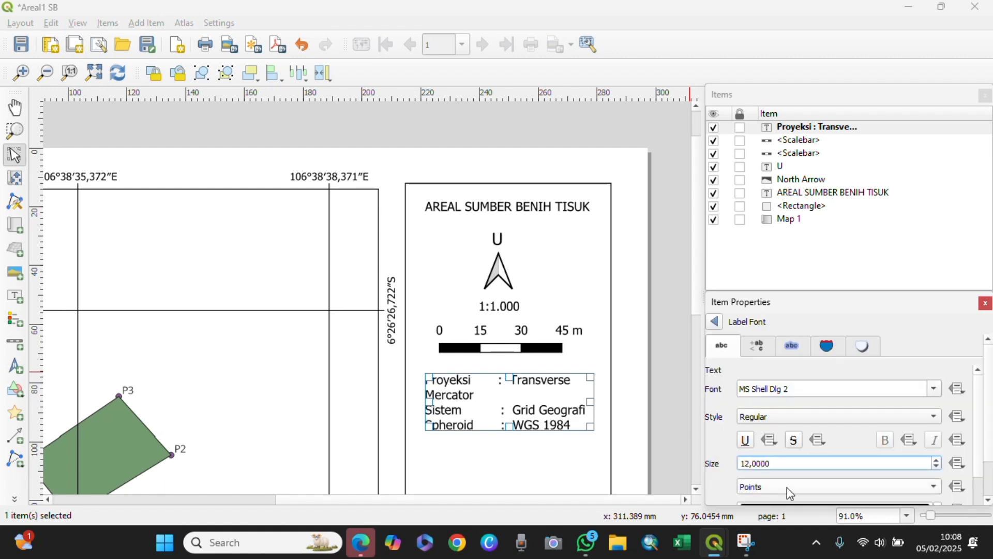
{"action": "left_click_drag", "start_coordinate": [775, 464], "coordinate": [728, 464]}
{"action": "type", "text": "11"}
{"action": "left_click_drag", "start_coordinate": [592, 403], "coordinate": [608, 405]}
{"action": "left_click_drag", "start_coordinate": [423, 393], "coordinate": [414, 393]}
{"action": "left_click_drag", "start_coordinate": [519, 427], "coordinate": [506, 395]}
{"action": "left_click", "coordinate": [544, 445]}
{"action": "left_click", "coordinate": [532, 212]}
{"action": "left_click", "coordinate": [468, 375]}
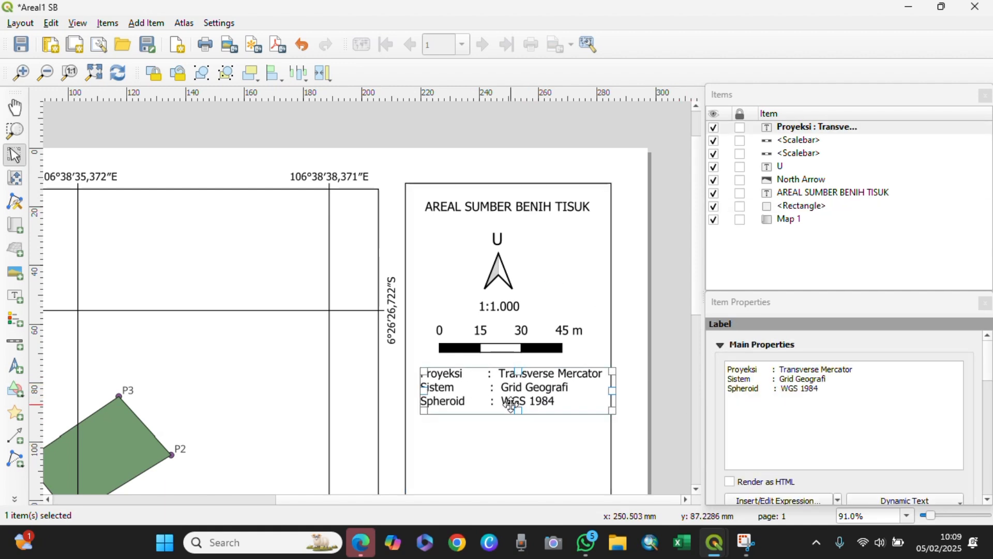
Step: Remove the extra spacing before the colons in the Spheroid and Sistem lines so they line up with Proyeksi
{"action": "left_click", "coordinate": [774, 388]}
{"action": "key", "text": "BackSpace"}
{"action": "left_click", "coordinate": [769, 379]}
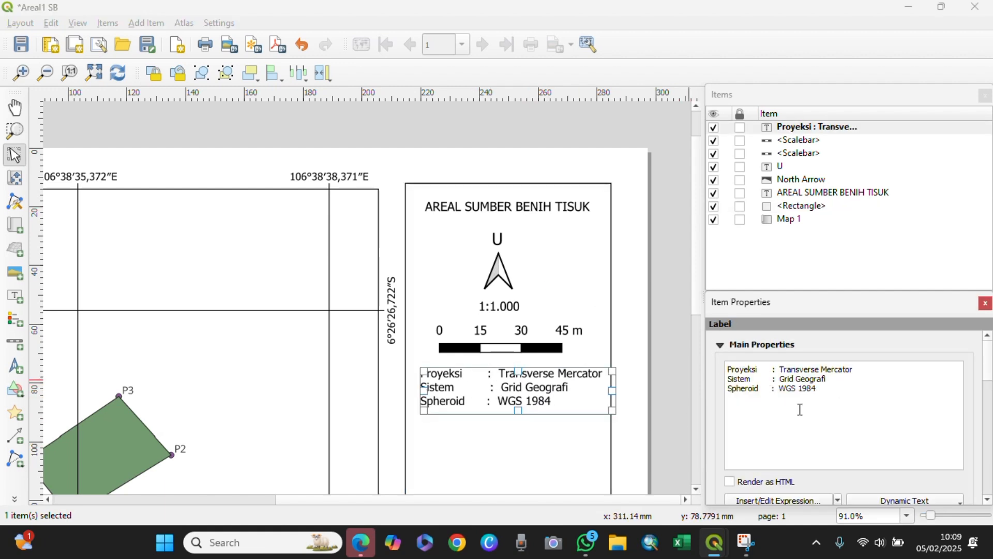
{"action": "key", "text": "BackSpace"}
{"action": "left_click", "coordinate": [499, 481]}
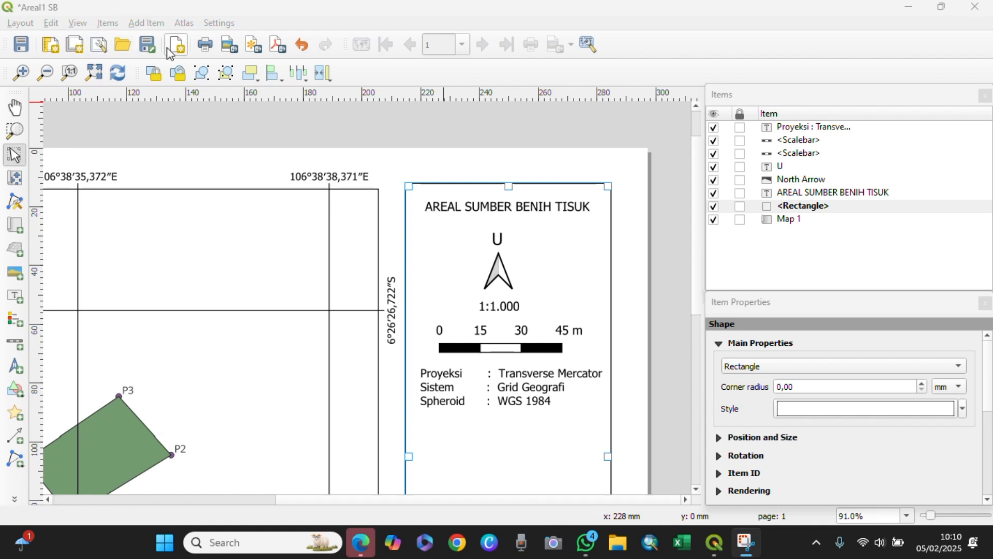
Step: Draw a horizontal arrow line across the full panel width under the projection label and set its end marker to None
{"action": "left_click", "coordinate": [149, 23]}
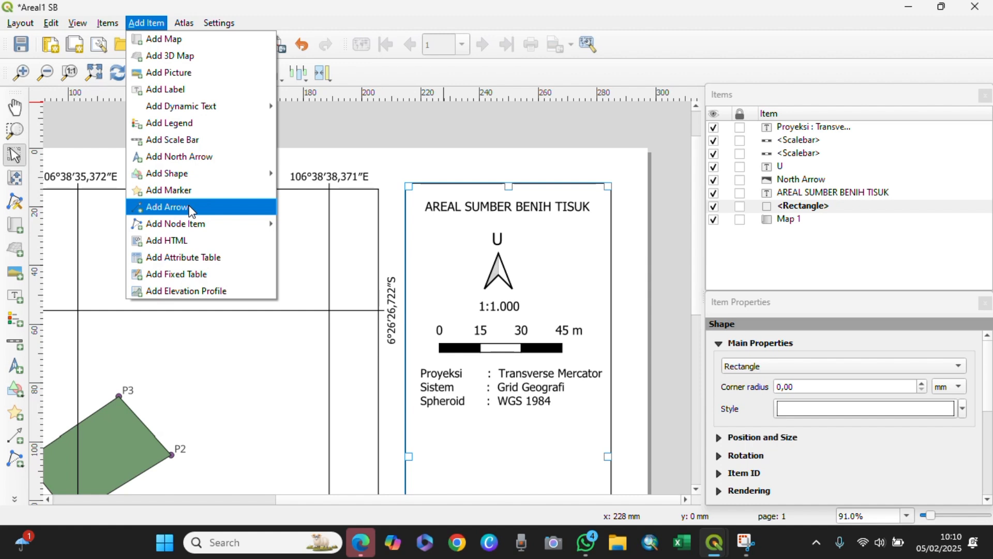
{"action": "left_click", "coordinate": [167, 207]}
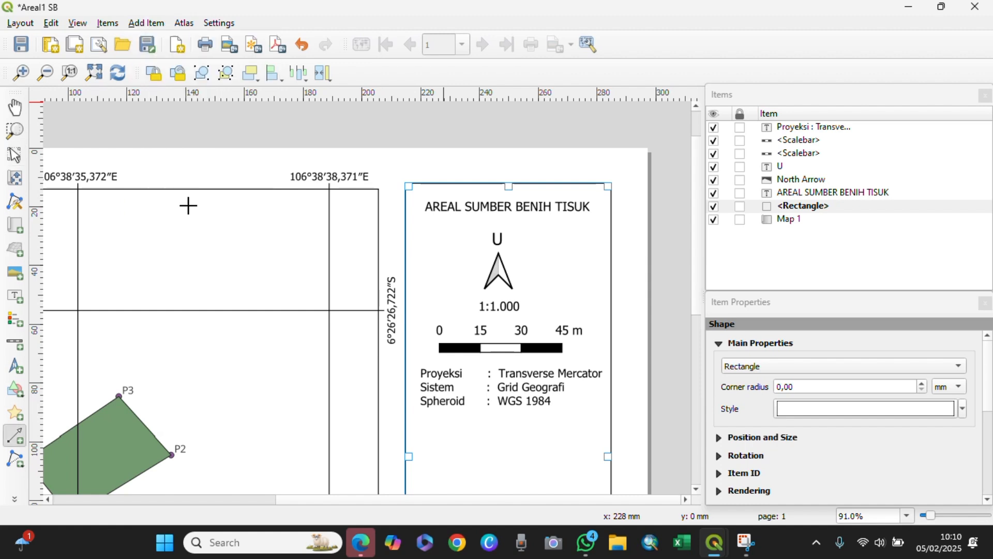
{"action": "left_click", "coordinate": [407, 414]}
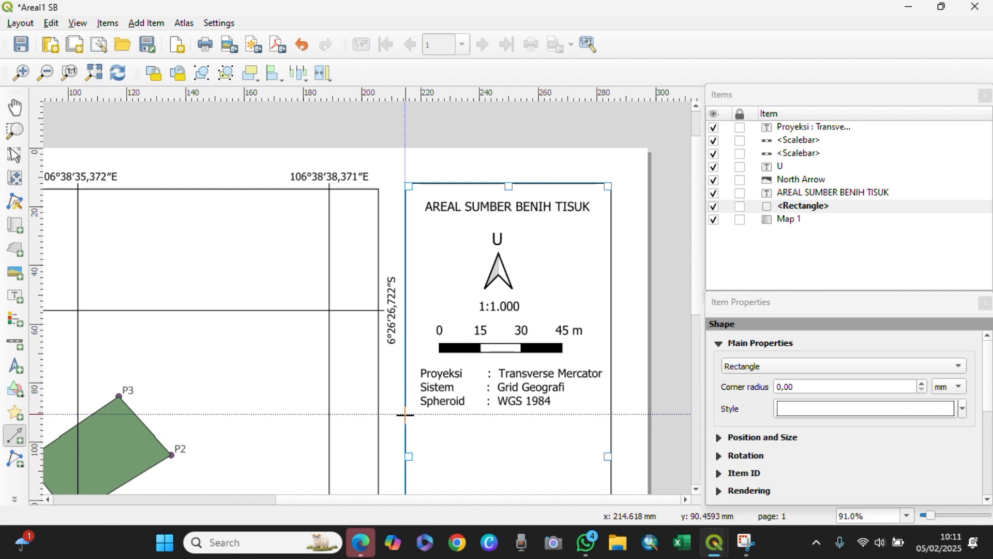
{"action": "right_click", "coordinate": [609, 413]}
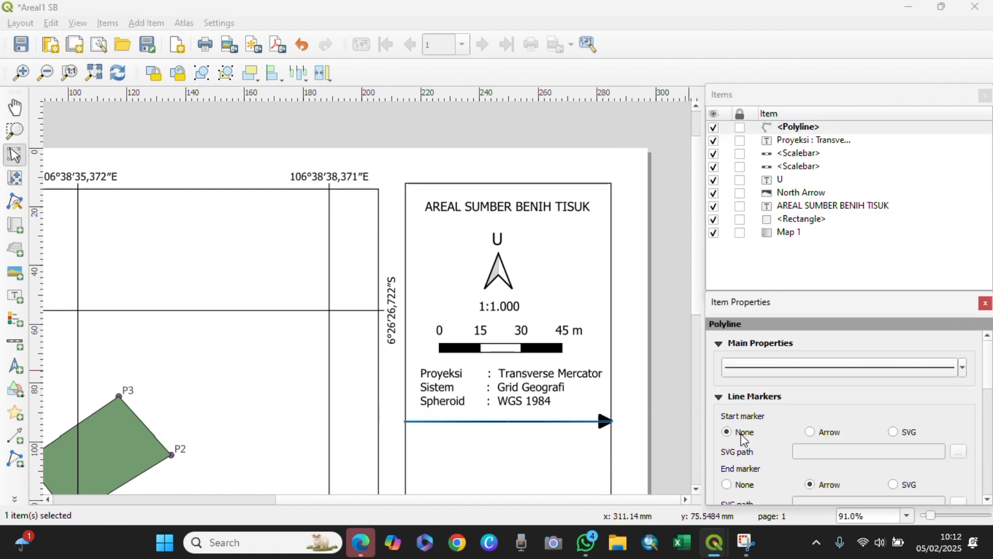
{"action": "left_click", "coordinate": [729, 485]}
{"action": "scroll", "coordinate": [990, 389], "scroll_direction": "down", "scroll_amount": 3}
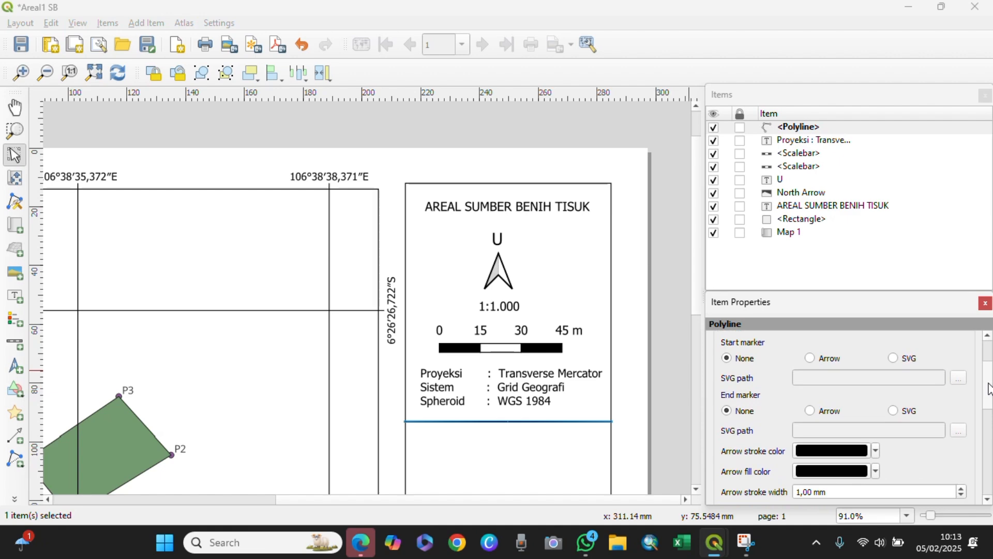
{"action": "scroll", "coordinate": [990, 389], "scroll_direction": "down", "scroll_amount": 5}
{"action": "left_click", "coordinate": [466, 207]}
Step: Add a legend in the panel just below the dividing line and title it "Keterangan"
{"action": "scroll", "coordinate": [465, 207], "scroll_direction": "down", "scroll_amount": 5}
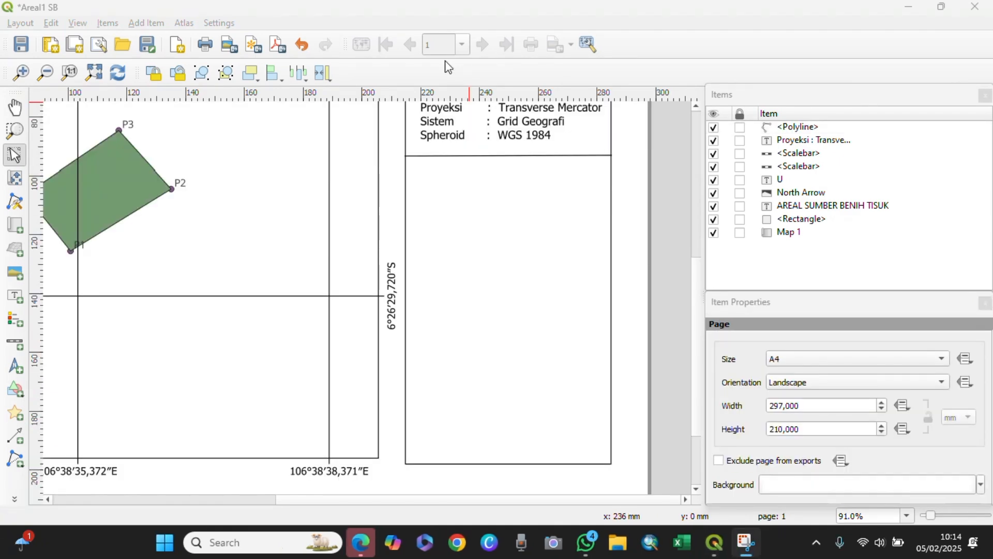
{"action": "left_click", "coordinate": [141, 24]}
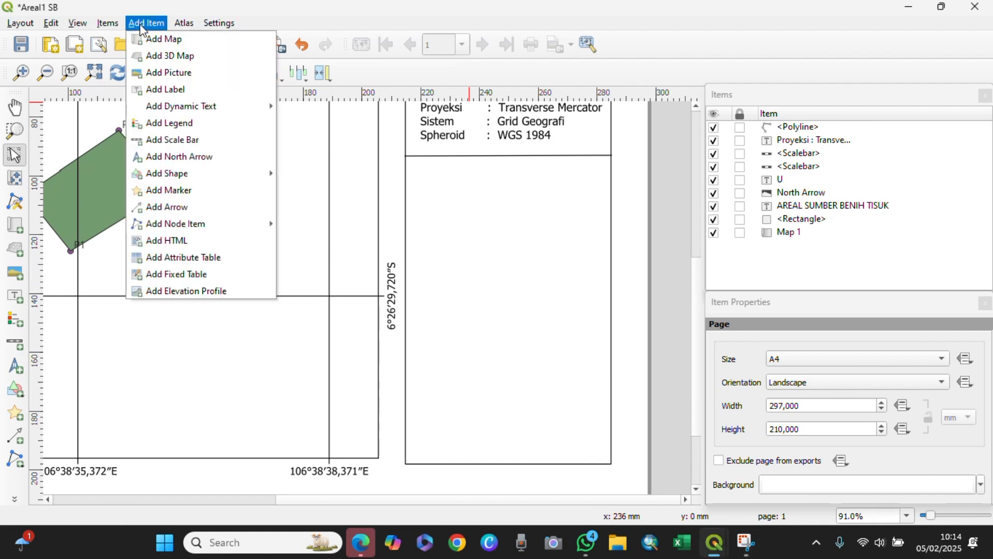
{"action": "left_click", "coordinate": [170, 123]}
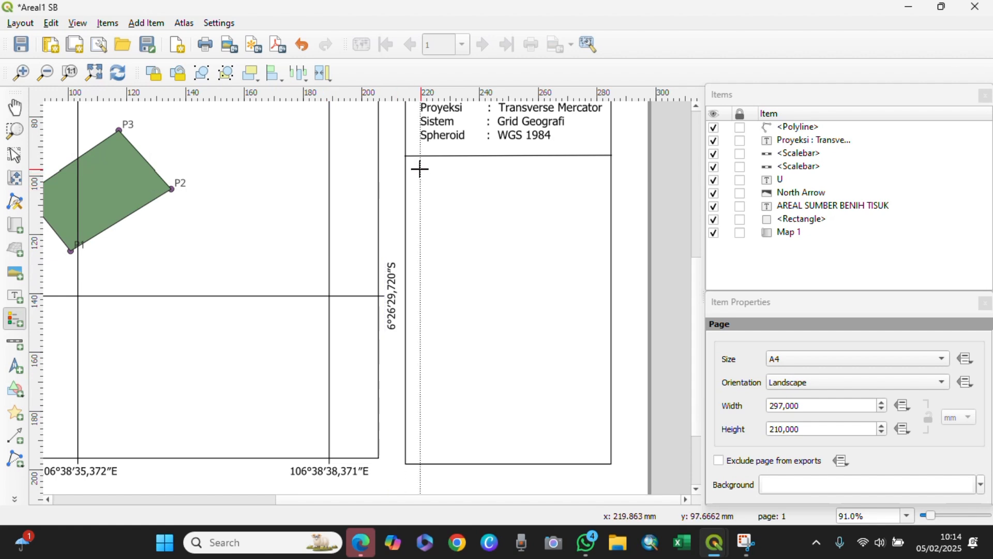
{"action": "left_click_drag", "start_coordinate": [420, 169], "coordinate": [593, 242]}
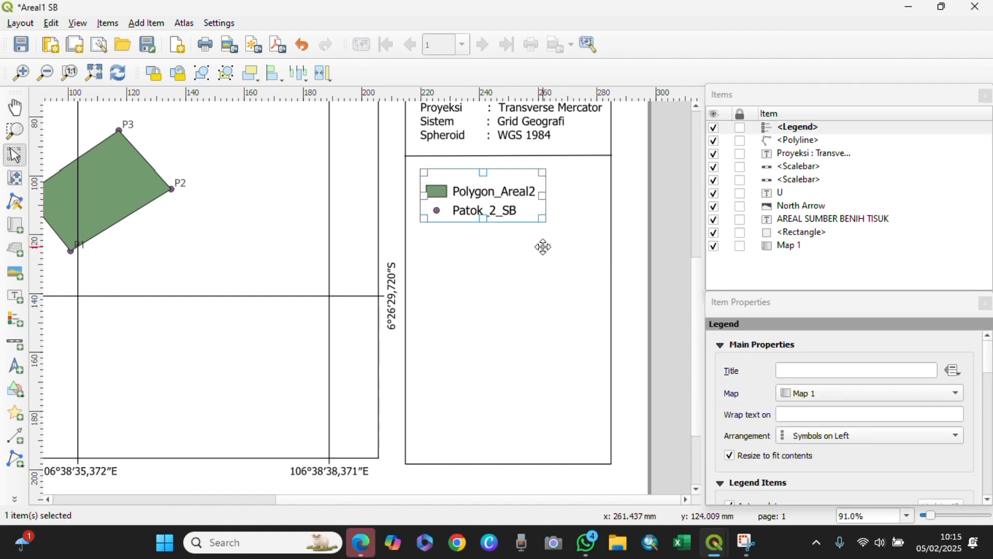
{"action": "left_click", "coordinate": [811, 370]}
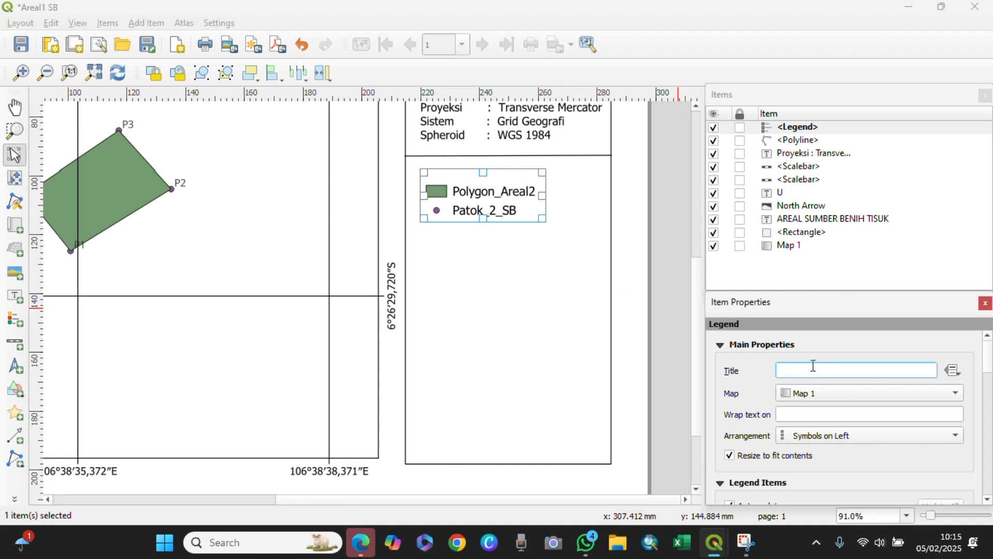
{"action": "type", "text": "Keterangan"}
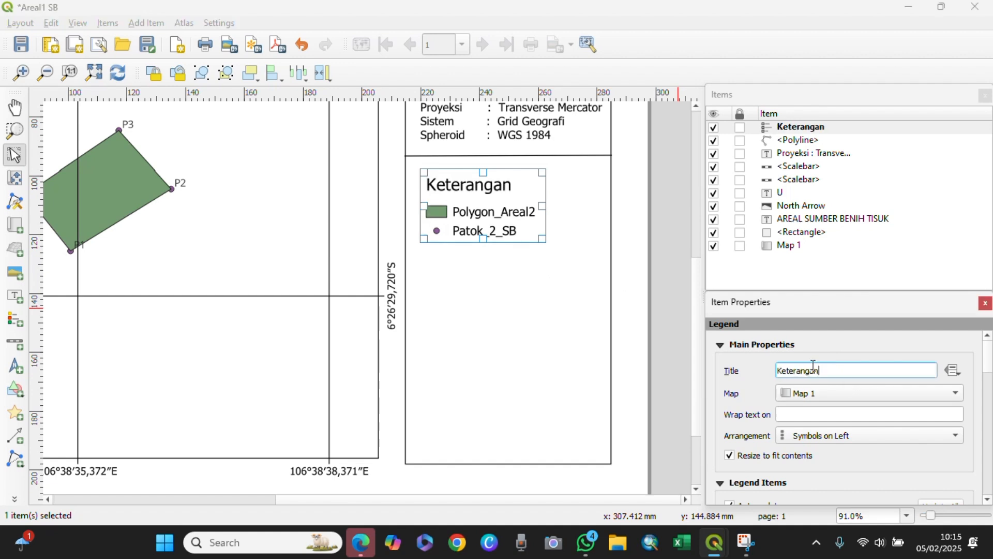
Step: Turn off the legend's auto update and relabel Polygon_Areal2 as "Areal Sumber Benih Tisuk" and Patok_2_SB as "Patok Batas"
{"action": "scroll", "coordinate": [988, 500], "scroll_direction": "down", "scroll_amount": 3}
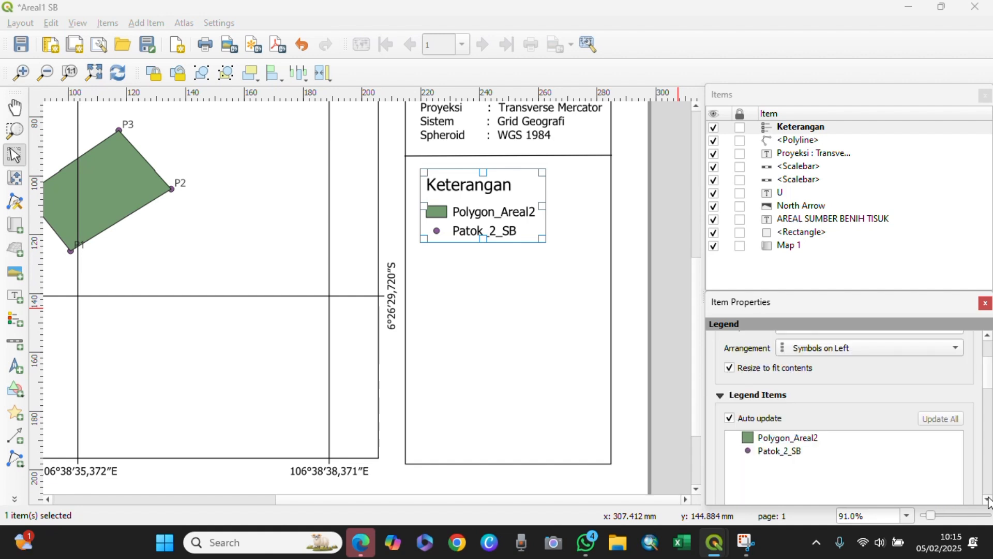
{"action": "scroll", "coordinate": [988, 500], "scroll_direction": "down", "scroll_amount": 1}
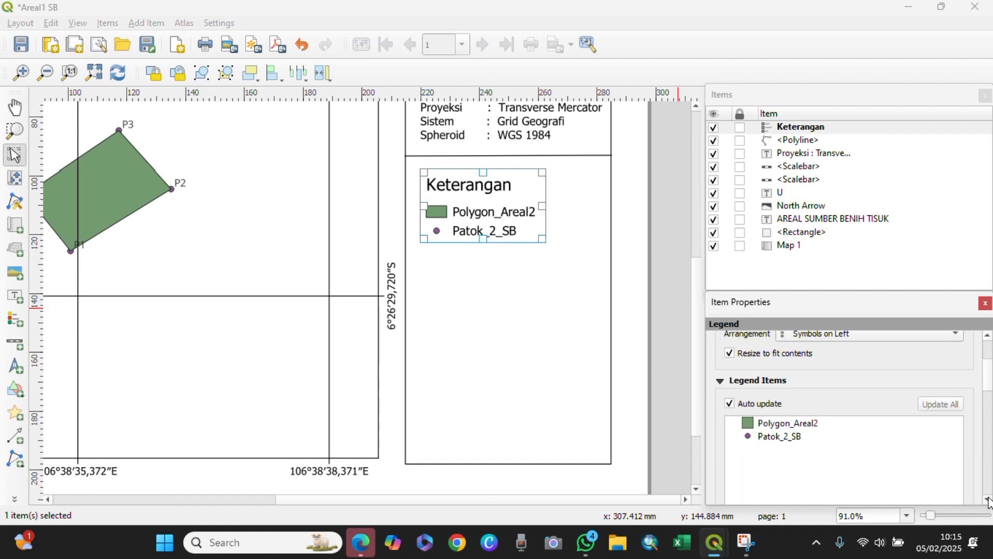
{"action": "left_click", "coordinate": [731, 403]}
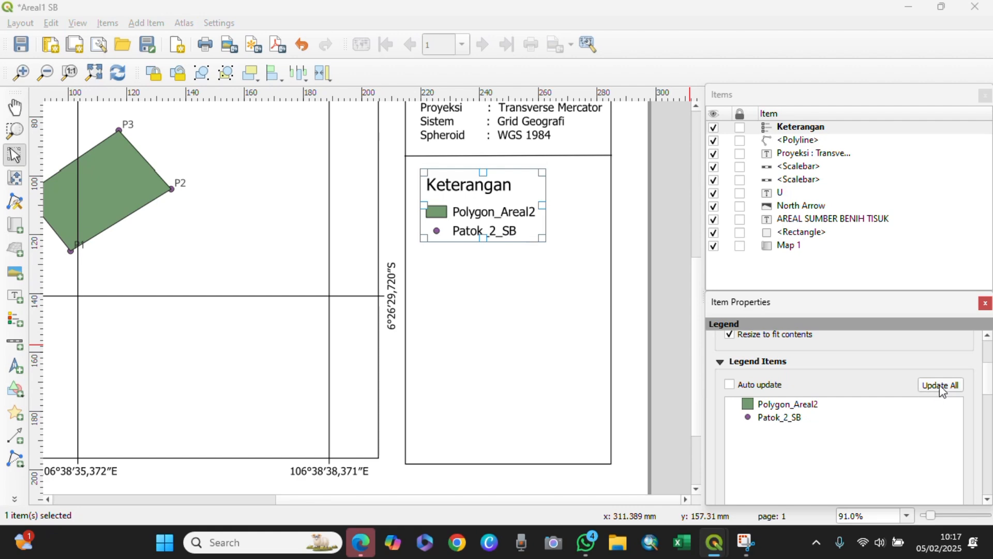
{"action": "left_click", "coordinate": [771, 408]}
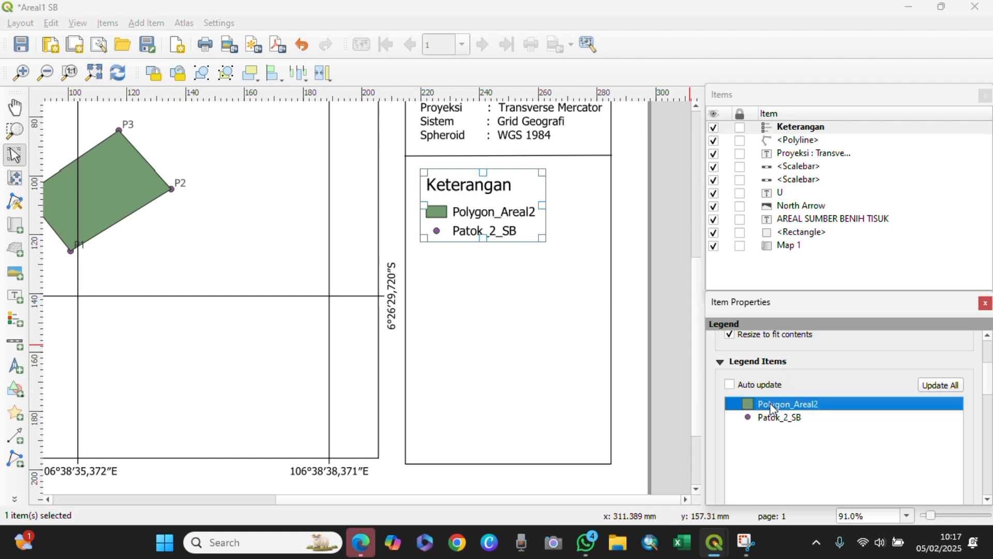
{"action": "right_click", "coordinate": [772, 409]}
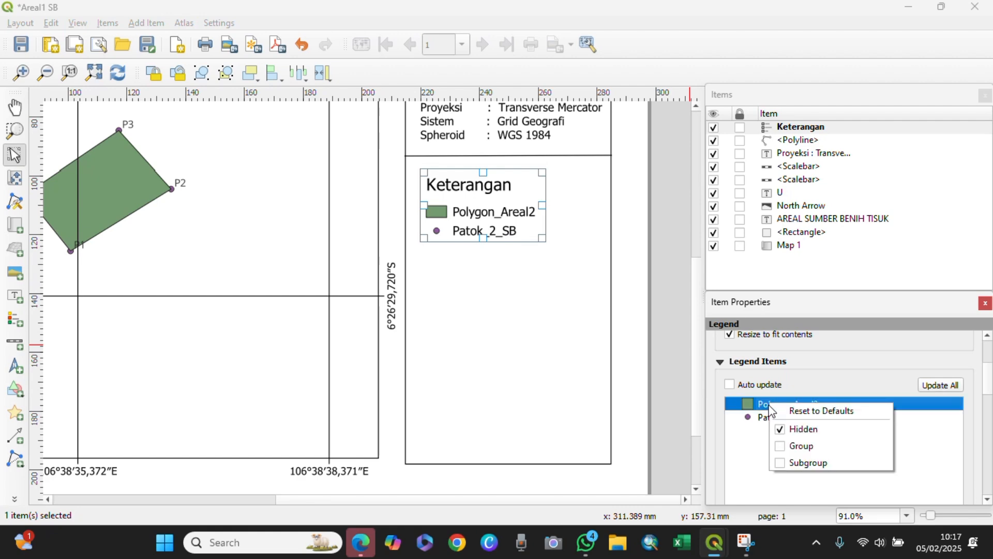
{"action": "double_click", "coordinate": [770, 405]}
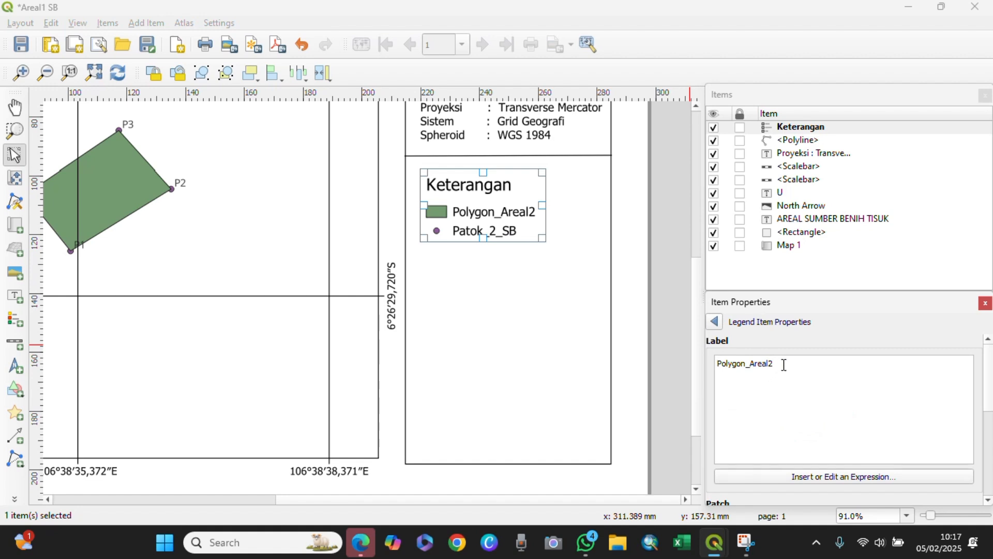
{"action": "left_click_drag", "start_coordinate": [771, 362], "coordinate": [640, 365]}
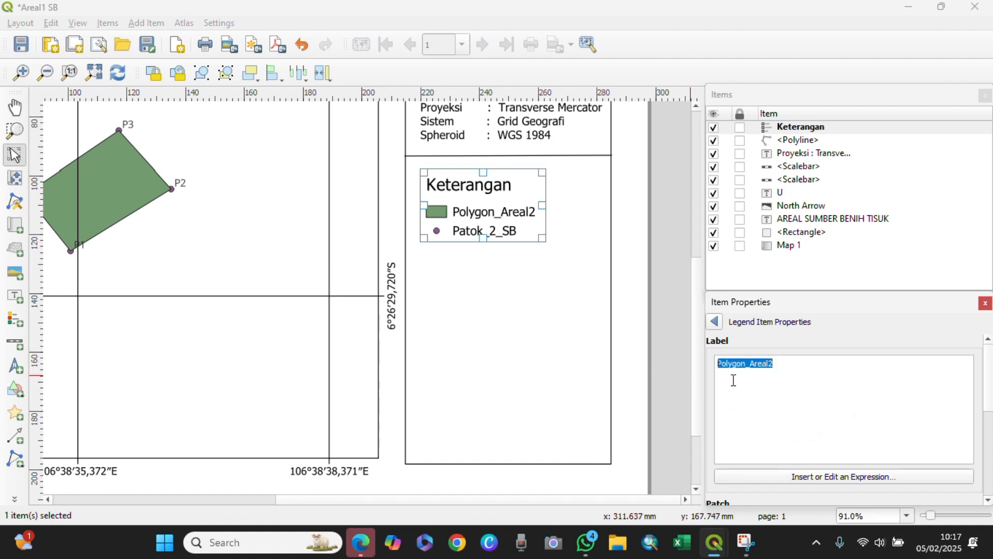
{"action": "type", "text": "Areal"}
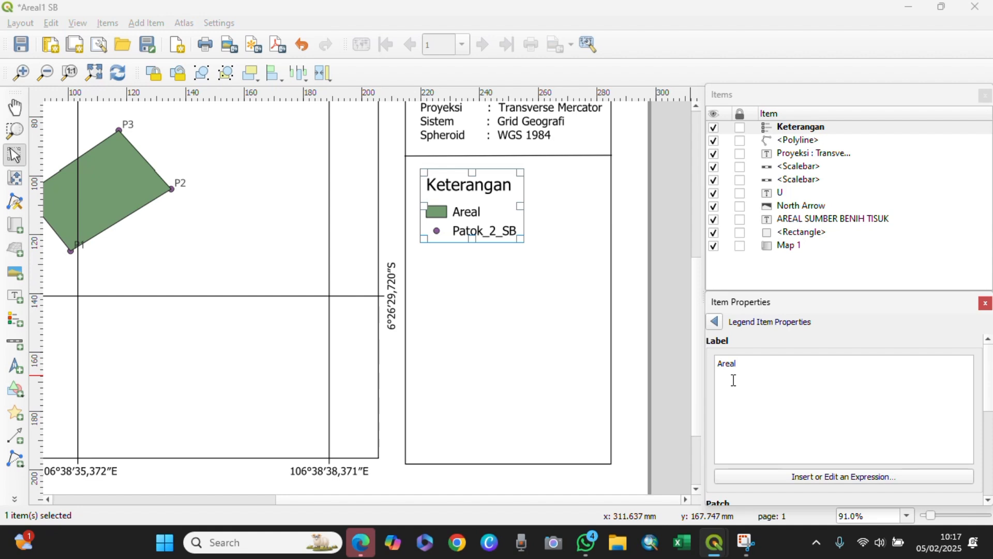
{"action": "type", "text": " Sumber"}
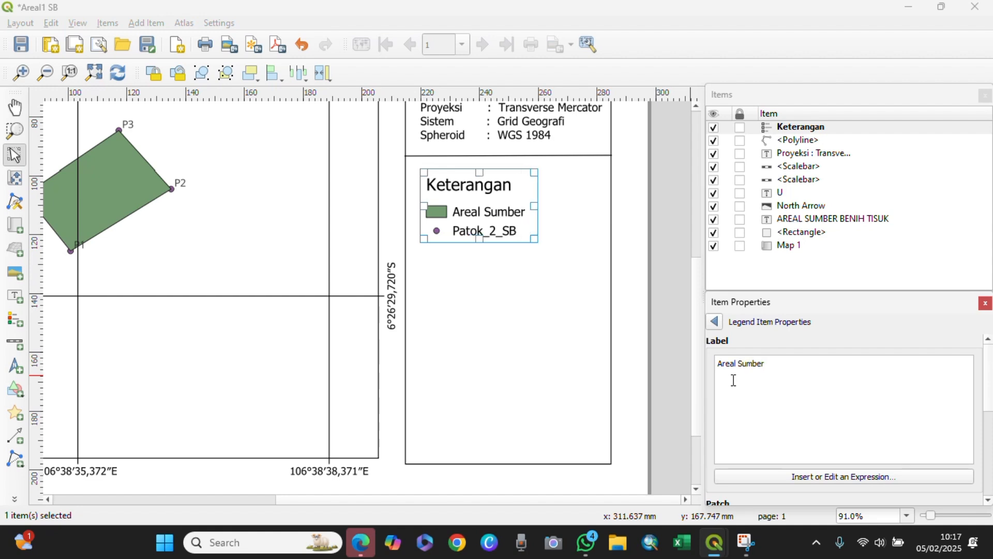
{"action": "type", "text": " Benih Ti"}
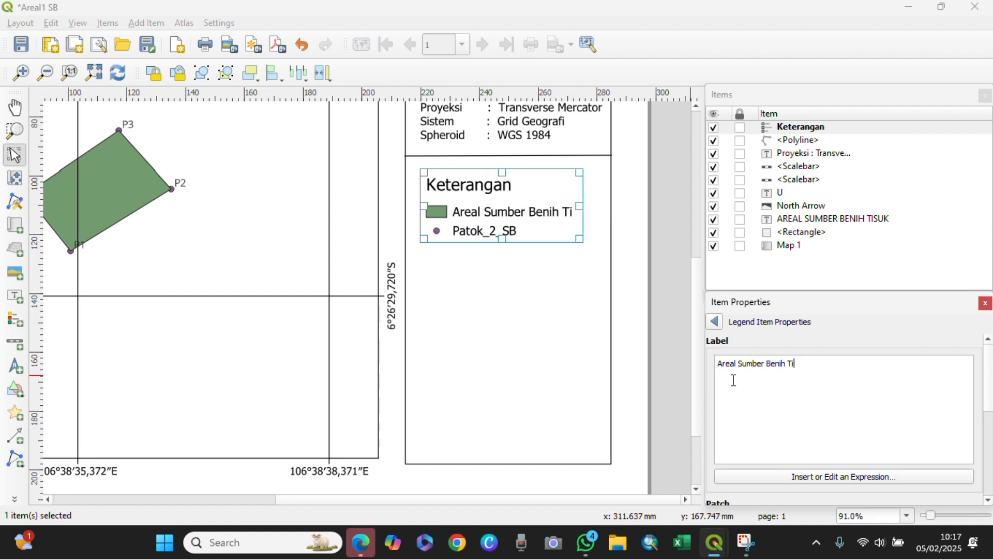
{"action": "type", "text": "suk"}
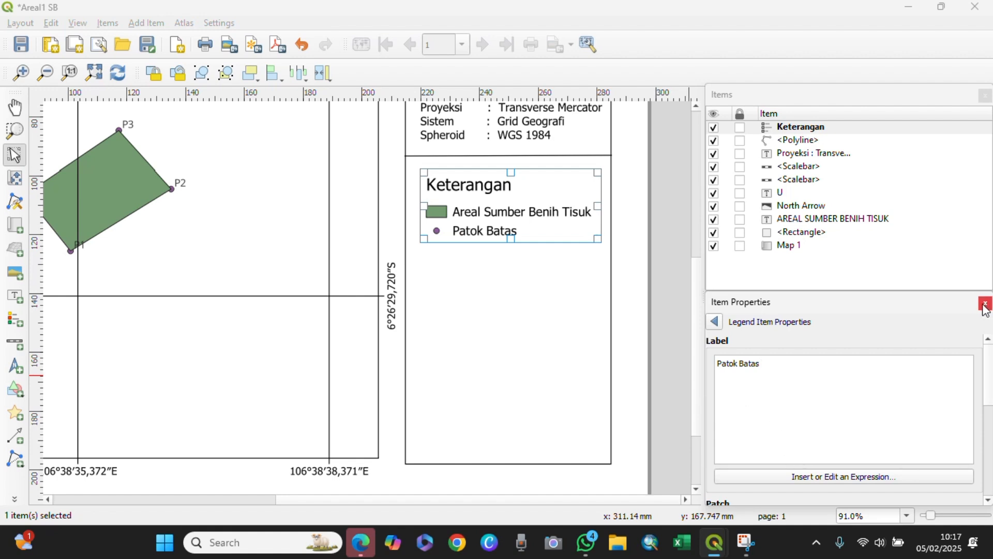
Step: Reduce the font size of the legend's title
{"action": "left_click", "coordinate": [714, 321]}
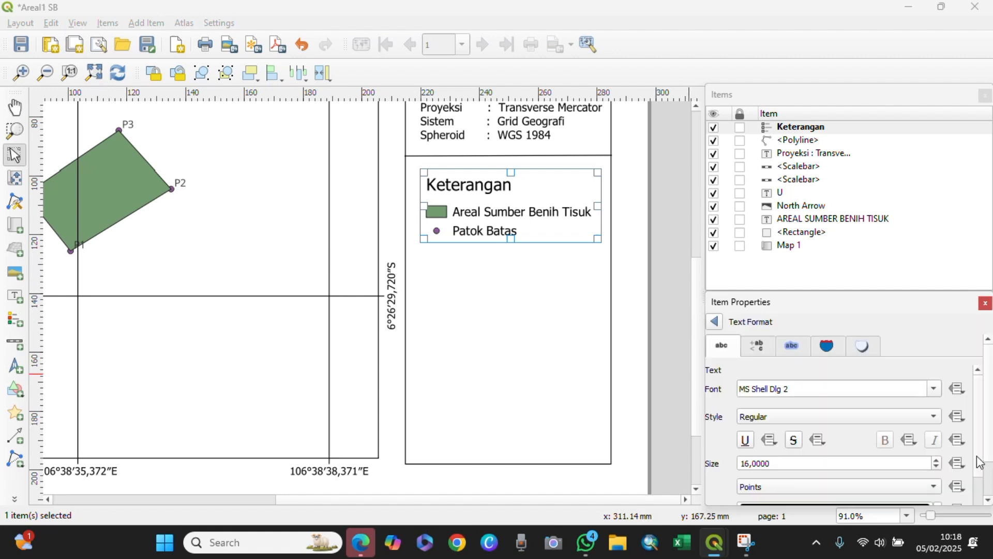
{"action": "left_click_drag", "start_coordinate": [979, 460], "coordinate": [982, 543]}
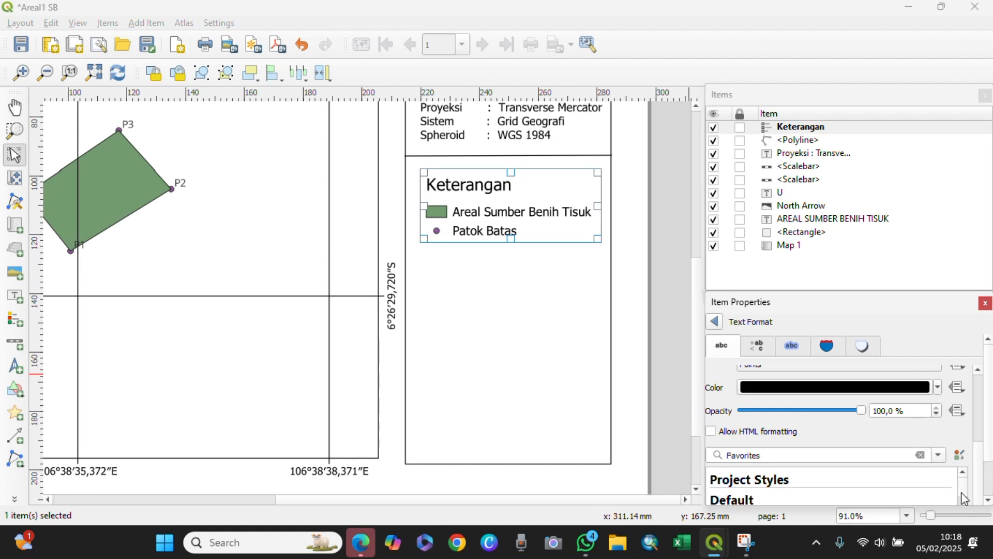
{"action": "mouse_move", "coordinate": [962, 492]}
{"action": "left_mouse_down"}
{"action": "mouse_move", "coordinate": [964, 520]}
{"action": "mouse_move", "coordinate": [958, 485]}
{"action": "left_mouse_up"}
Step: Add a label as wide as the legend just below it and replace the placeholder text with "Sumber Peta:"
{"action": "left_click", "coordinate": [149, 23]}
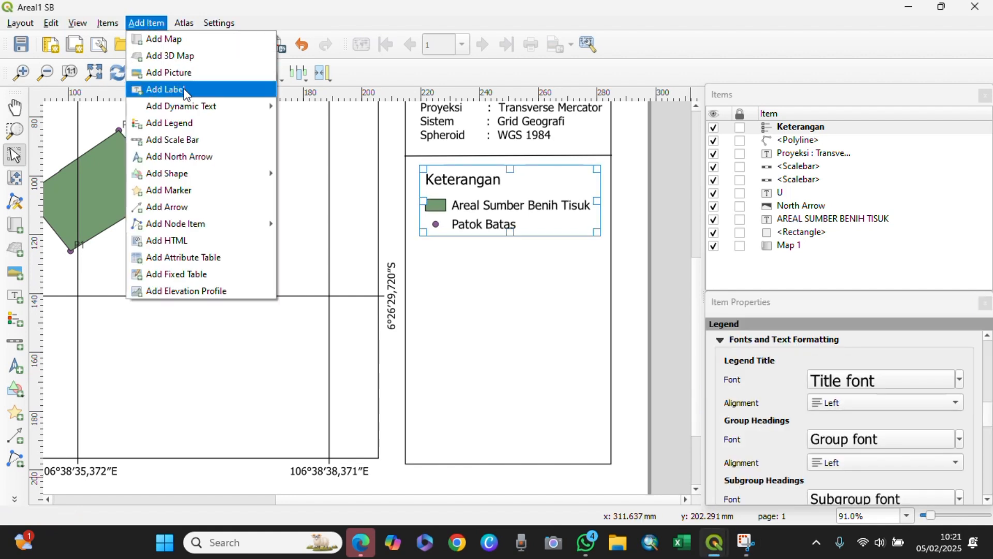
{"action": "left_click", "coordinate": [164, 90]}
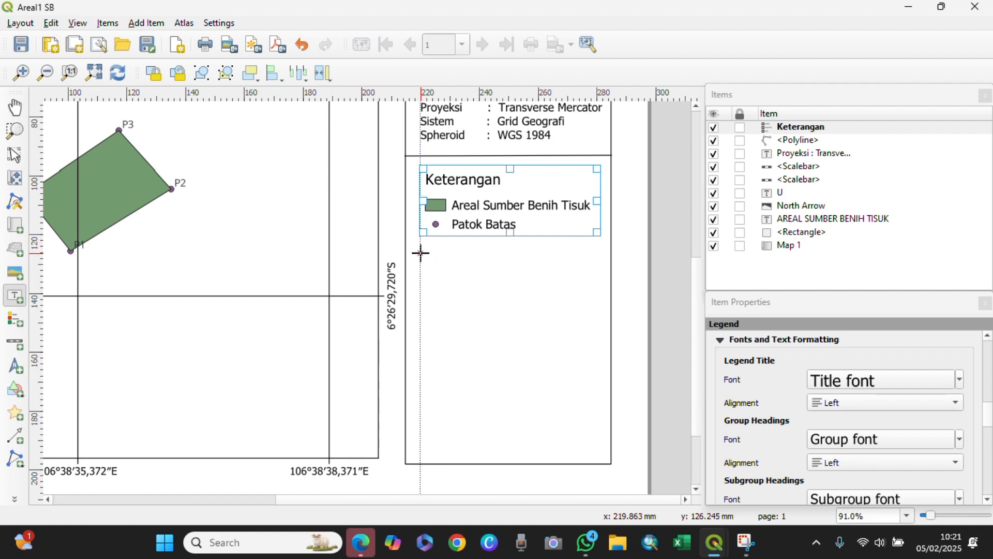
{"action": "left_click_drag", "start_coordinate": [421, 253], "coordinate": [601, 311]}
{"action": "left_click_drag", "start_coordinate": [803, 376], "coordinate": [674, 415]}
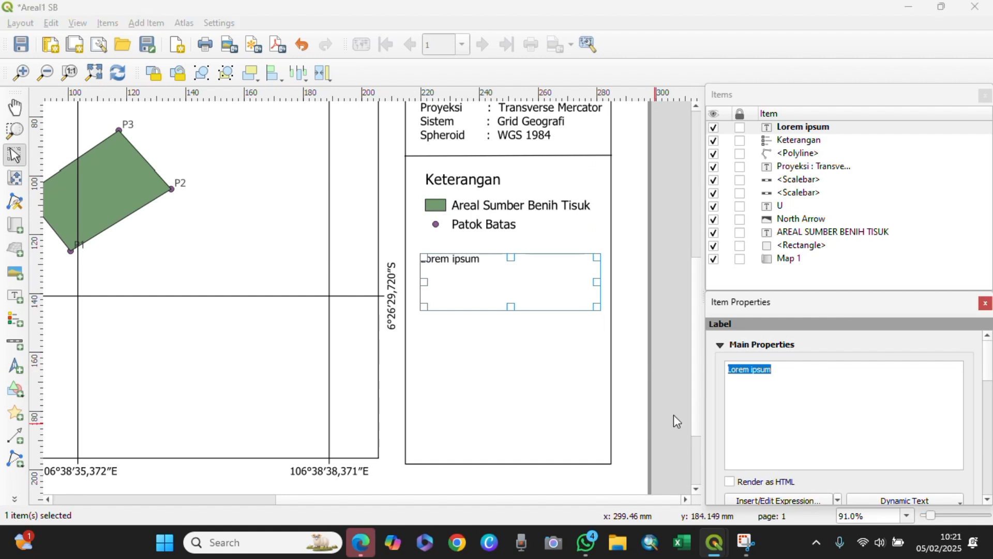
{"action": "type", "text": "Sumber"}
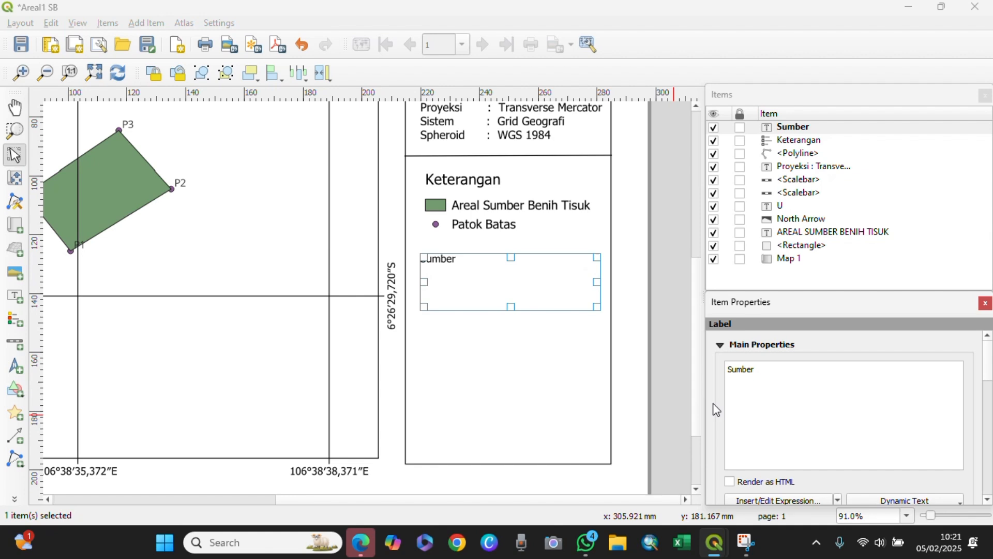
{"action": "type", "text": " Peta:"}
{"action": "key", "text": "BackSpace"}
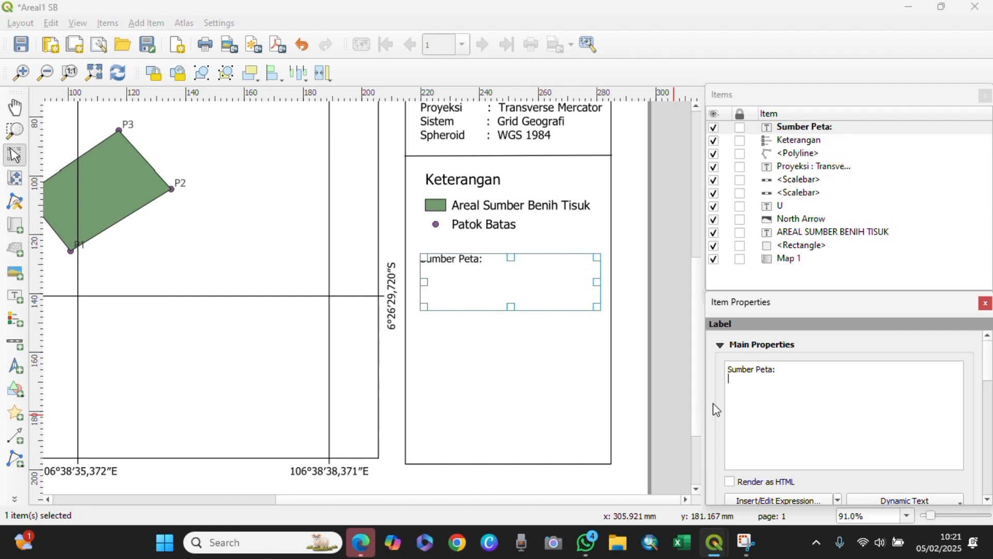
Step: Add the line "Hasil Pengukuran Lapangan Menggunakan Aplikasi Lokus GIS pada Smartphone pada tanggal 3 Februari 2025" and heighten the label to fit it
{"action": "key", "text": "Return"}
{"action": "type", "text": "Hasil"}
{"action": "key", "text": "BackSpace"}
{"action": "key", "text": "BackSpace"}
{"action": "key", "text": "BackSpace"}
{"action": "key", "text": "BackSpace"}
{"action": "key", "text": "BackSpace"}
{"action": "key", "text": "BackSpace"}
{"action": "key", "text": "BackSpace"}
{"action": "type", "text": "Hasil Pengukuran Lapangan Menggunakan Ap"}
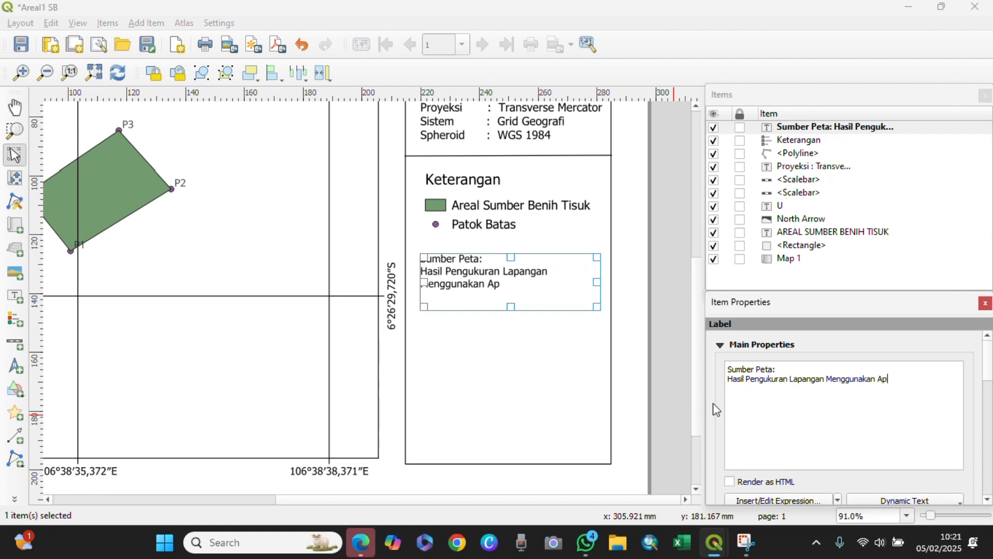
{"action": "type", "text": "likasi Lokus GIS"}
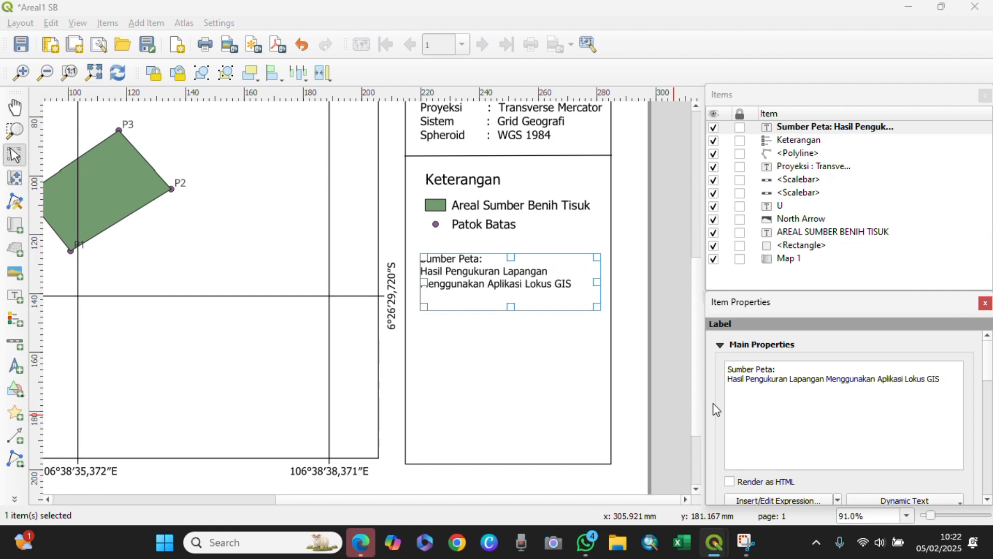
{"action": "type", "text": " pada Smart"}
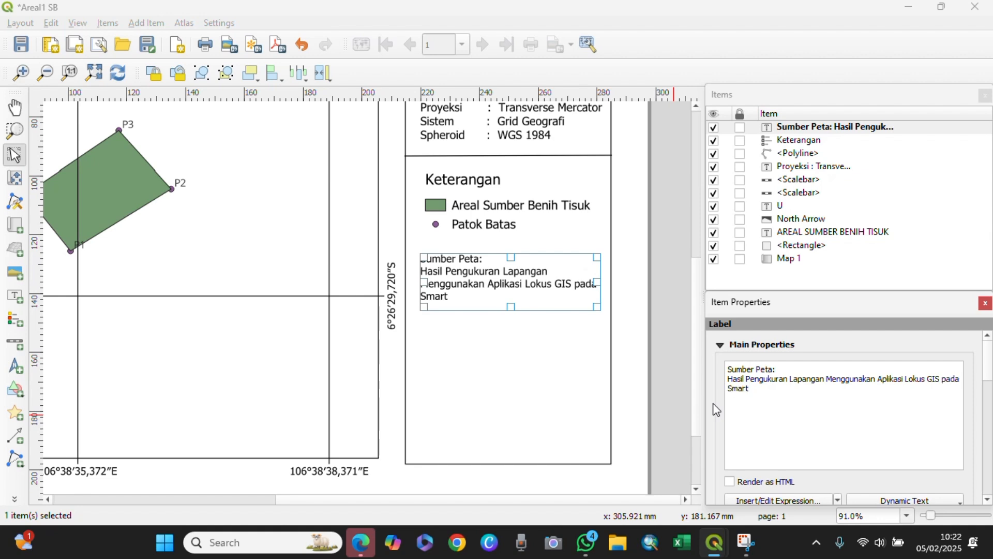
{"action": "type", "text": "phone pada tanggal"}
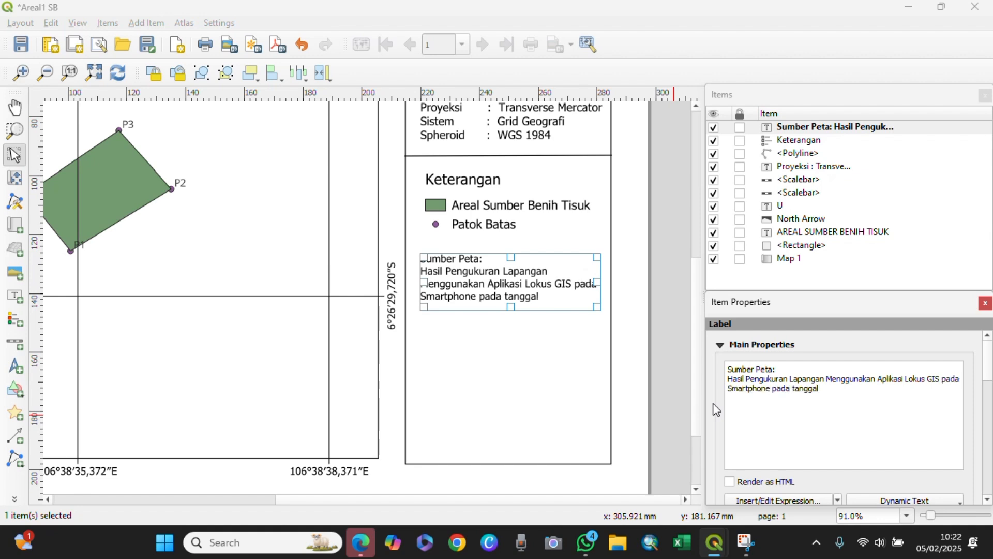
{"action": "type", "text": " 3 Februari 2025"}
{"action": "left_click_drag", "start_coordinate": [511, 307], "coordinate": [511, 322]}
Step: Open the font settings of the map source label
{"action": "scroll", "coordinate": [988, 399], "scroll_direction": "down", "scroll_amount": 2}
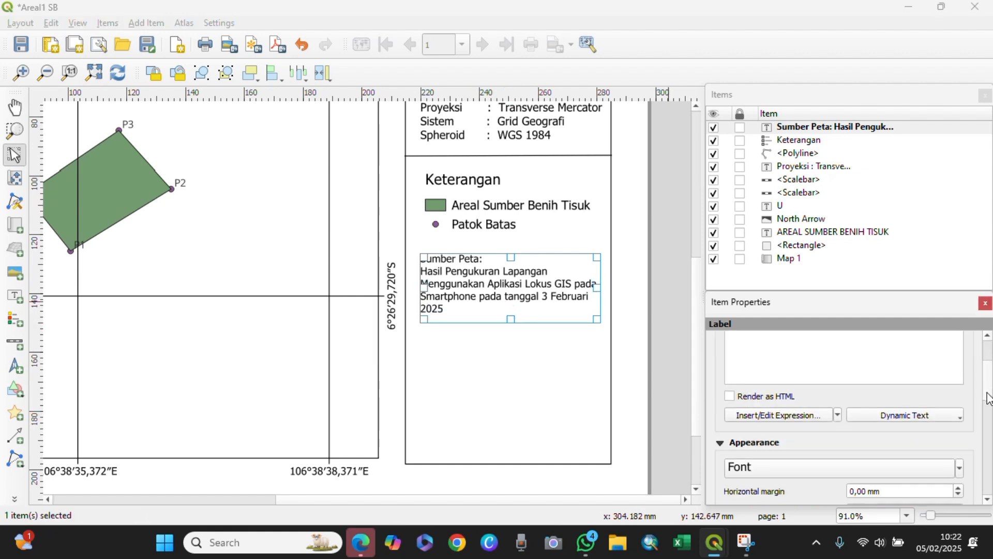
{"action": "scroll", "coordinate": [988, 403], "scroll_direction": "down", "scroll_amount": 3}
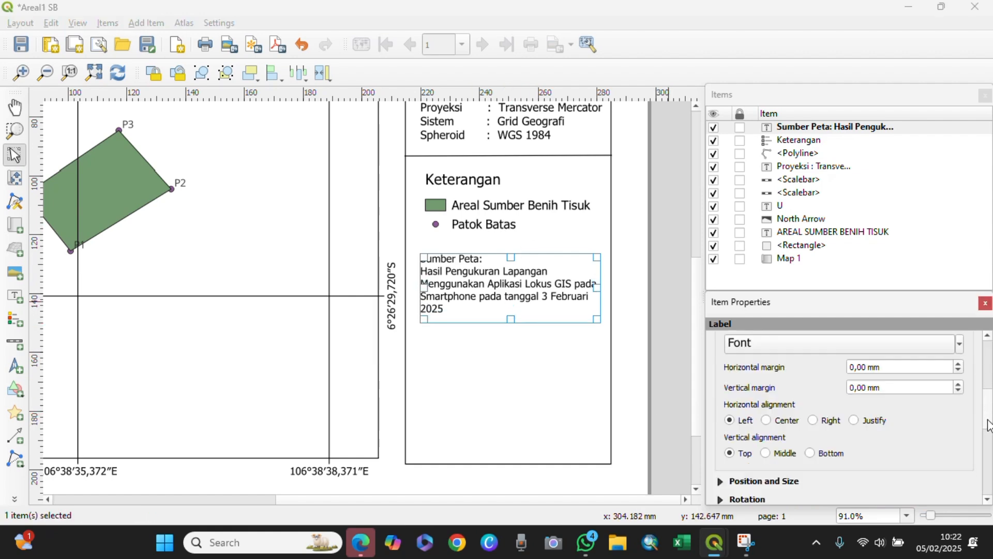
{"action": "scroll", "coordinate": [988, 425], "scroll_direction": "up", "scroll_amount": 1}
{"action": "left_click", "coordinate": [921, 380]}
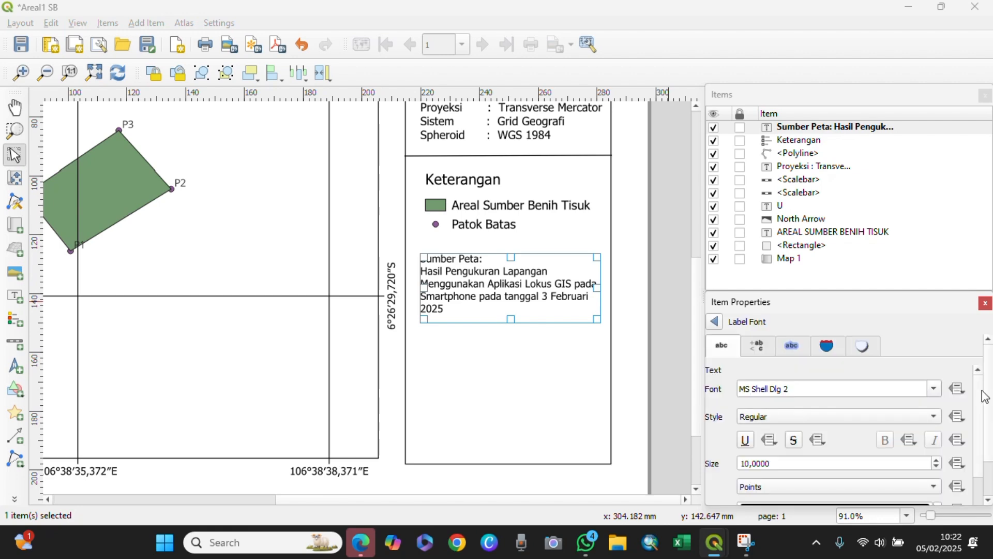
{"action": "mouse_move", "coordinate": [982, 392]}
{"action": "left_mouse_down"}
{"action": "mouse_move", "coordinate": [991, 503]}
{"action": "mouse_move", "coordinate": [980, 391]}
{"action": "left_mouse_up"}
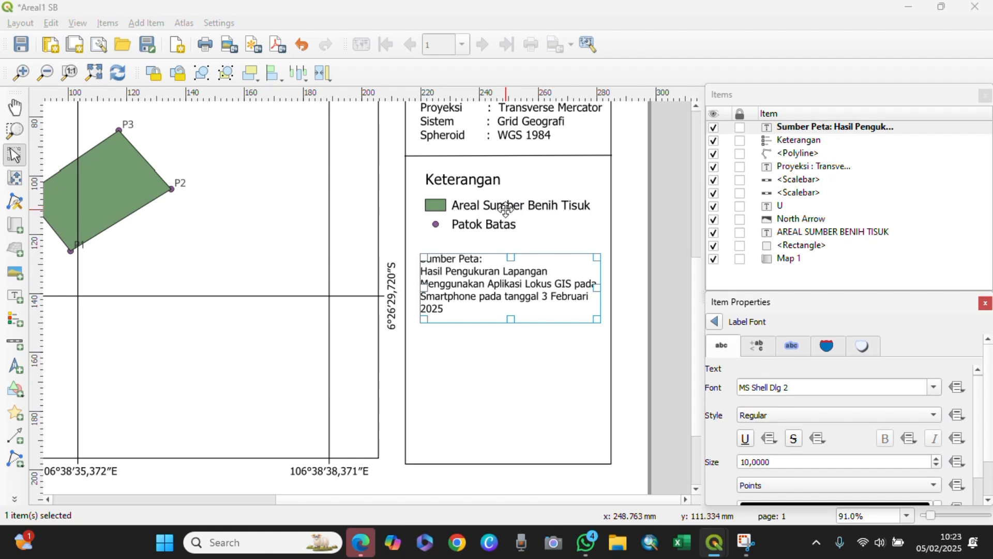
{"action": "left_click", "coordinate": [532, 349]}
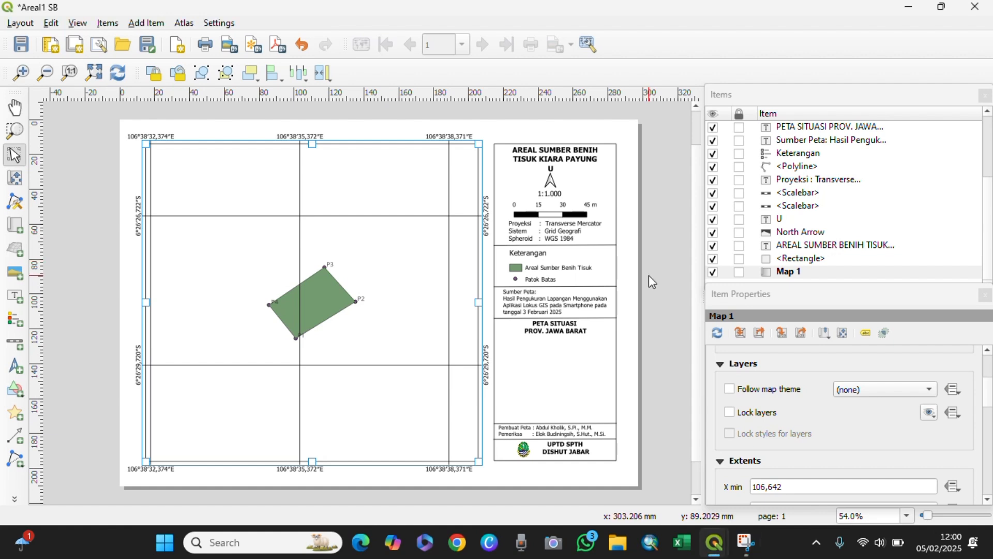
Step: Lock the Map 1 item along with its layers and layer styles
{"action": "left_click", "coordinate": [739, 273]}
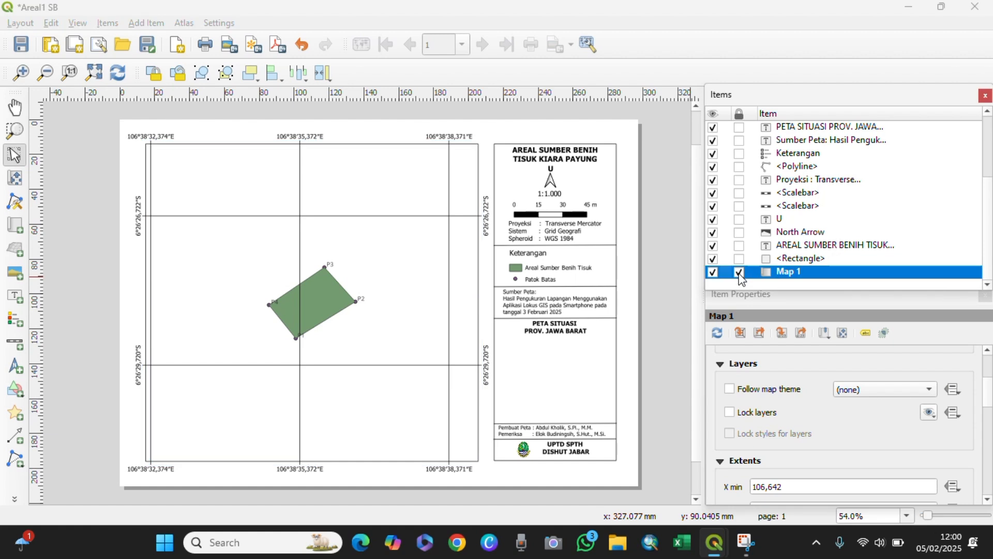
{"action": "left_click", "coordinate": [731, 413]}
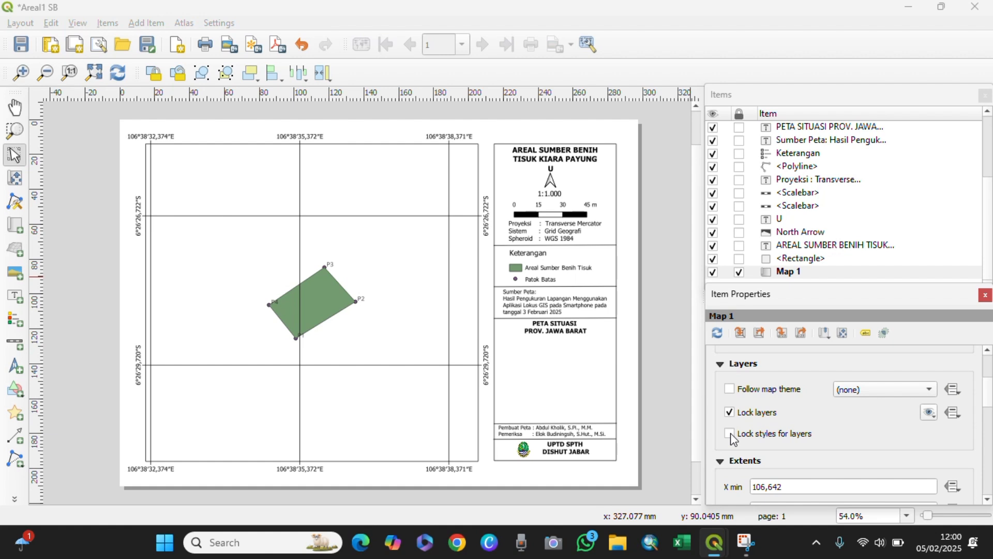
{"action": "left_click", "coordinate": [730, 434]}
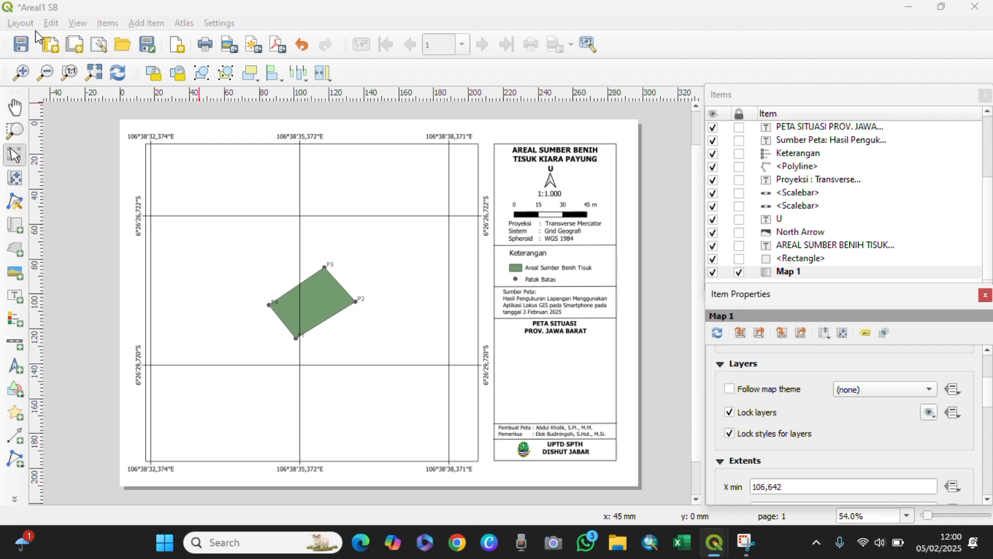
Step: Close the print layout and add a new group to the project's layer list
{"action": "left_click", "coordinate": [20, 23]}
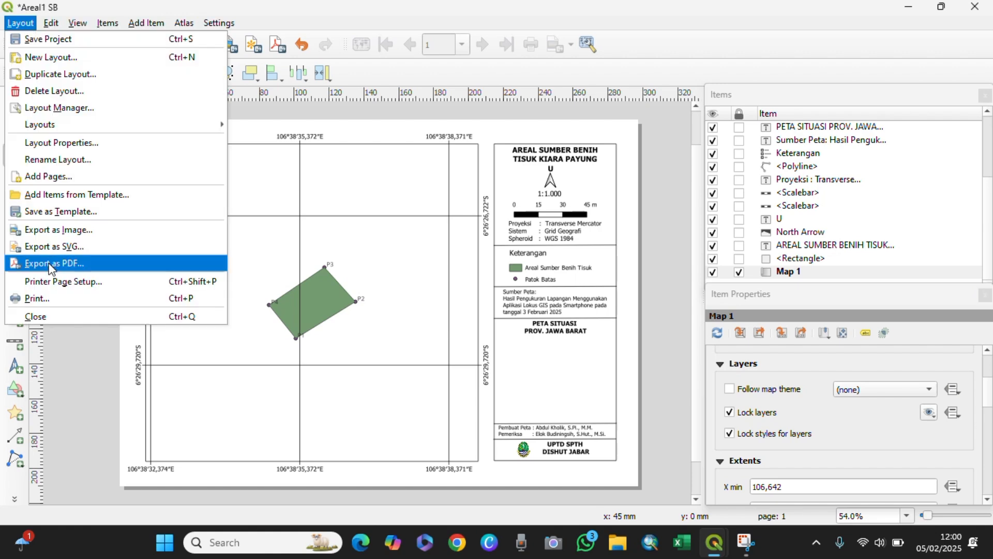
{"action": "left_click", "coordinate": [42, 316]}
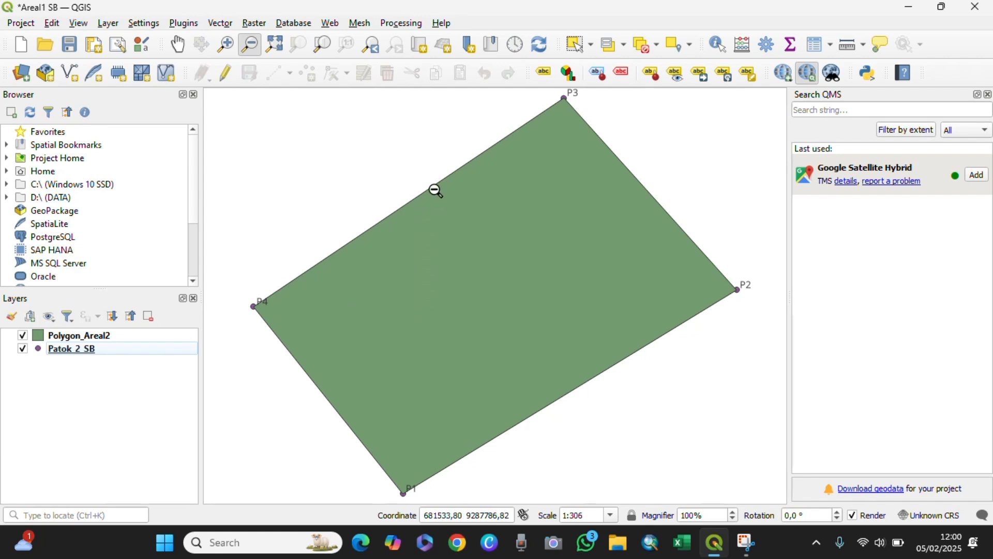
{"action": "left_click", "coordinate": [31, 317]}
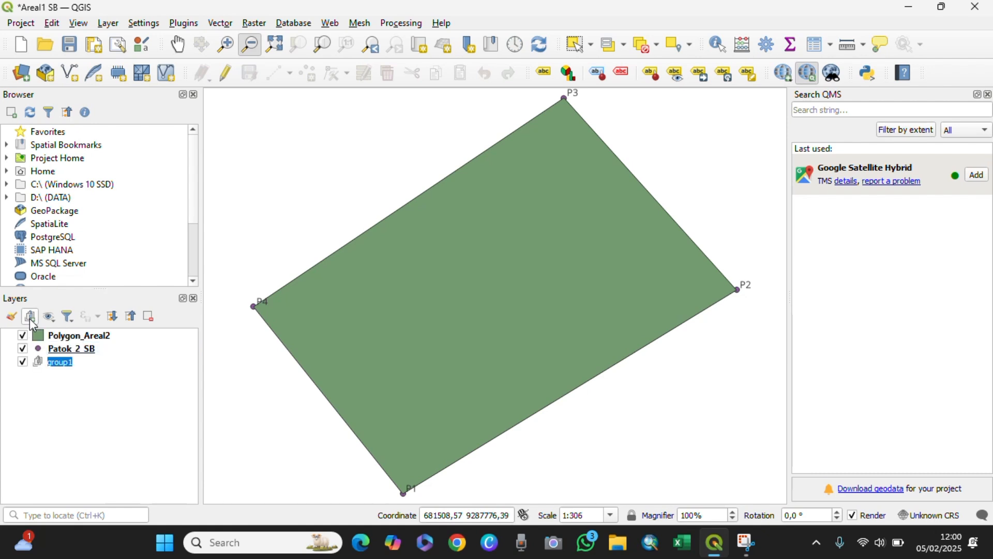
Step: Hide the Polygon_Areal2 and Patok_2_SB layers and select the new empty group
{"action": "left_click", "coordinate": [23, 336]}
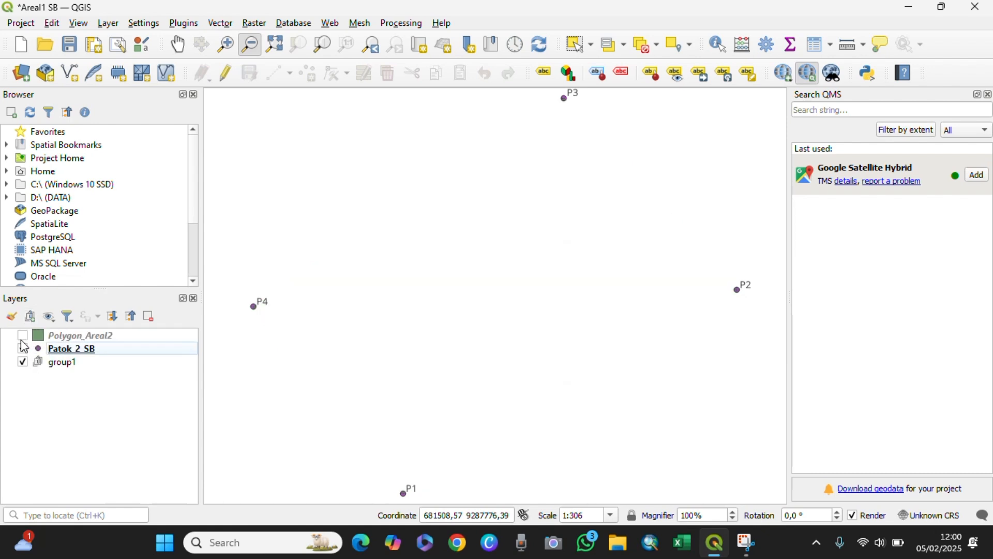
{"action": "left_click", "coordinate": [23, 349]}
{"action": "left_click", "coordinate": [58, 364]}
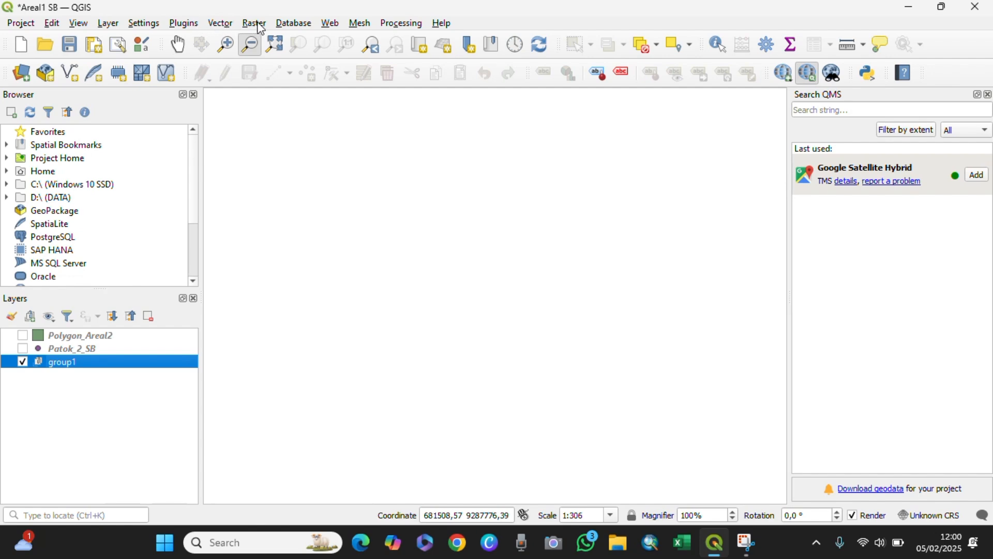
Step: Add the RBI_50K_2023_Jawa Barat.shp vector layer to group1 and show its full extent on the canvas
{"action": "left_click", "coordinate": [108, 23]}
{"action": "mouse_move", "coordinate": [125, 74]}
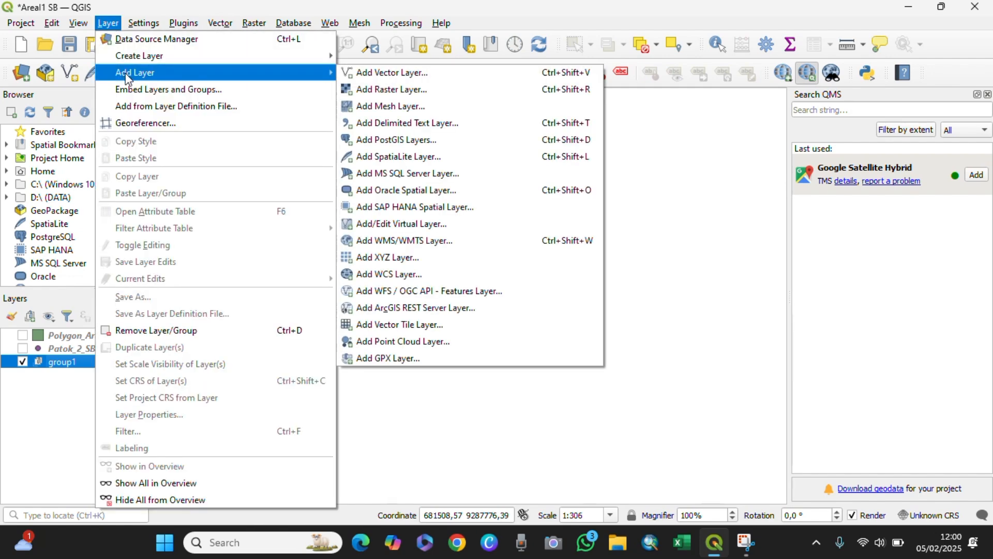
{"action": "left_click", "coordinate": [386, 75]}
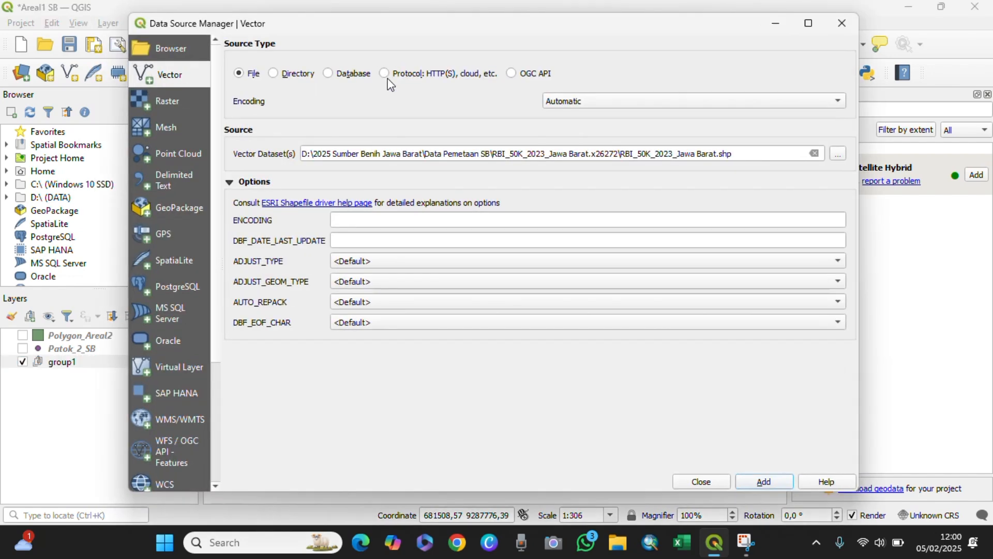
{"action": "left_click", "coordinate": [765, 483]}
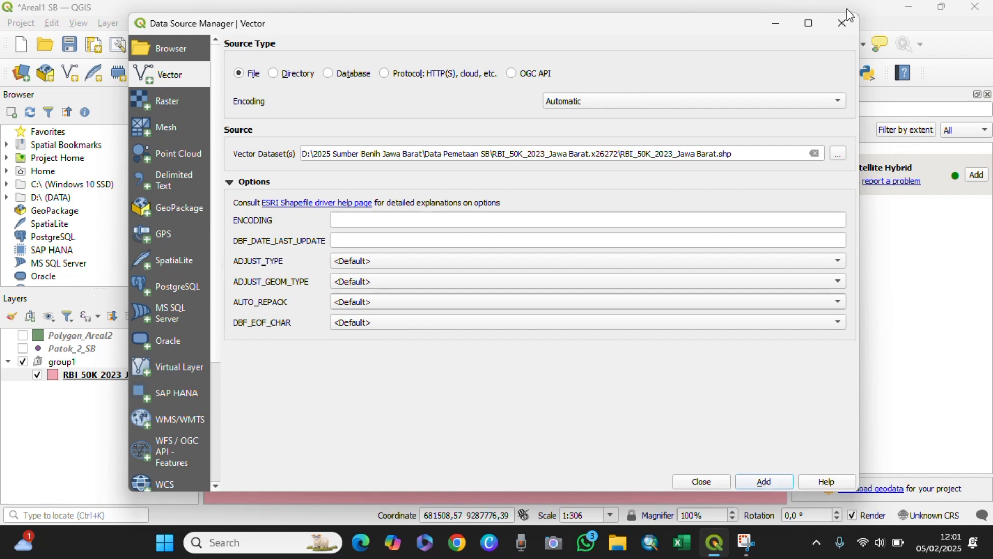
{"action": "left_click", "coordinate": [843, 24]}
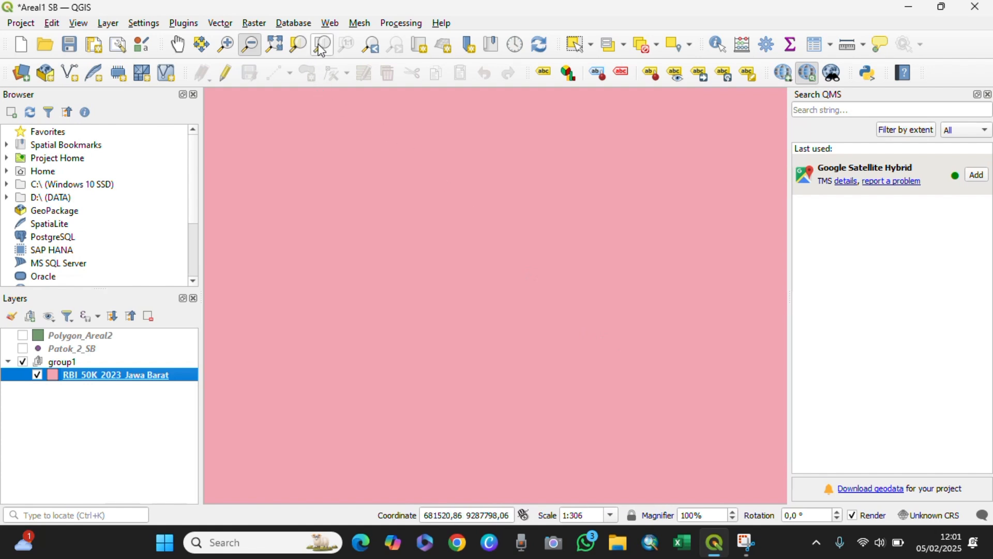
{"action": "left_click", "coordinate": [282, 48]}
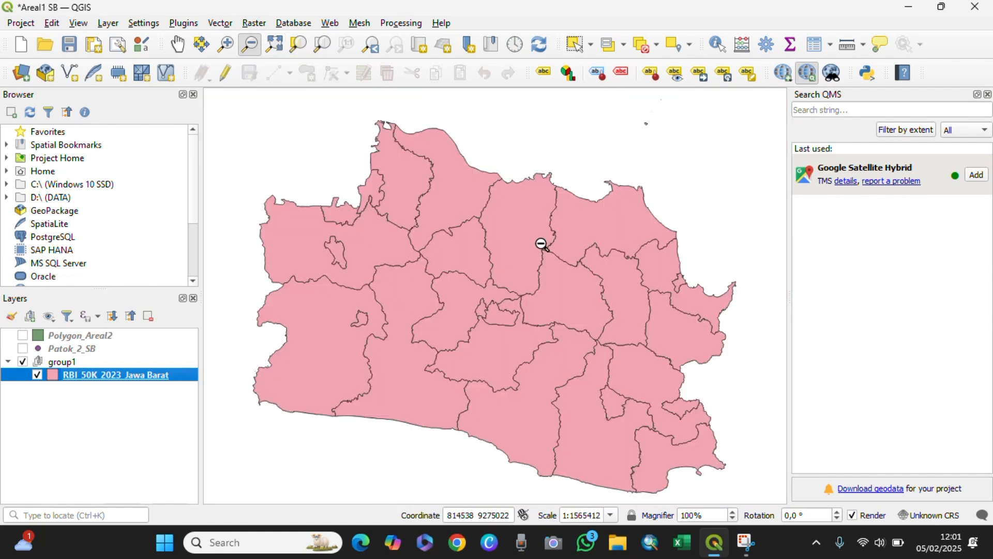
Step: Open the Areal1 SB print layout and add a second map in the empty space beneath the PETA SITUASI PROV. JAWA BARAT heading
{"action": "left_click", "coordinate": [21, 22]}
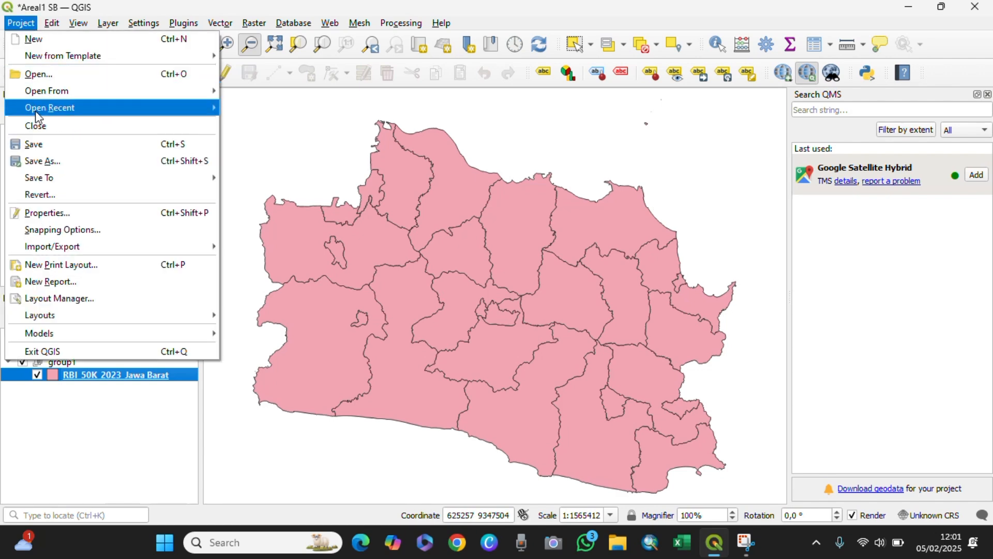
{"action": "mouse_move", "coordinate": [75, 309]}
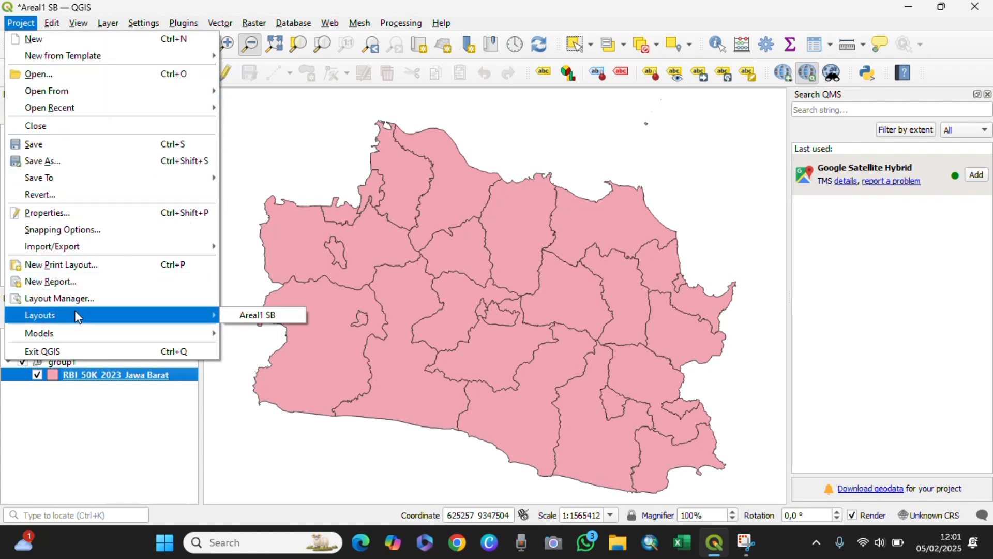
{"action": "left_click", "coordinate": [259, 317]}
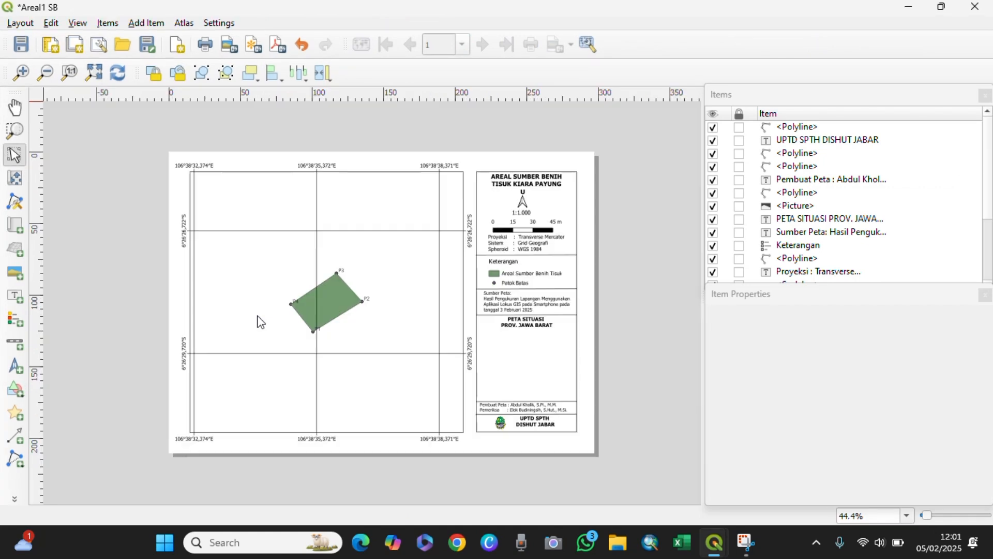
{"action": "left_click", "coordinate": [146, 22]}
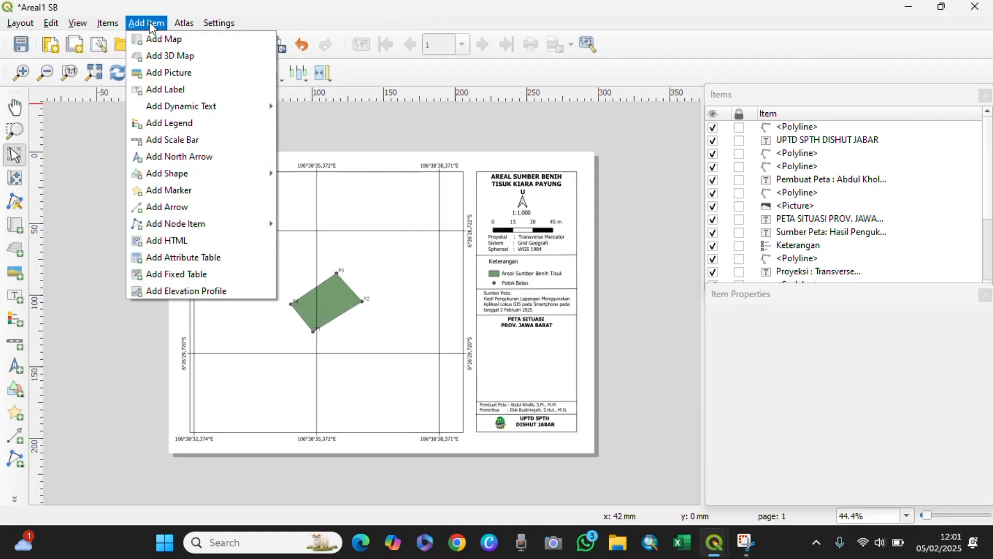
{"action": "left_click", "coordinate": [152, 40]}
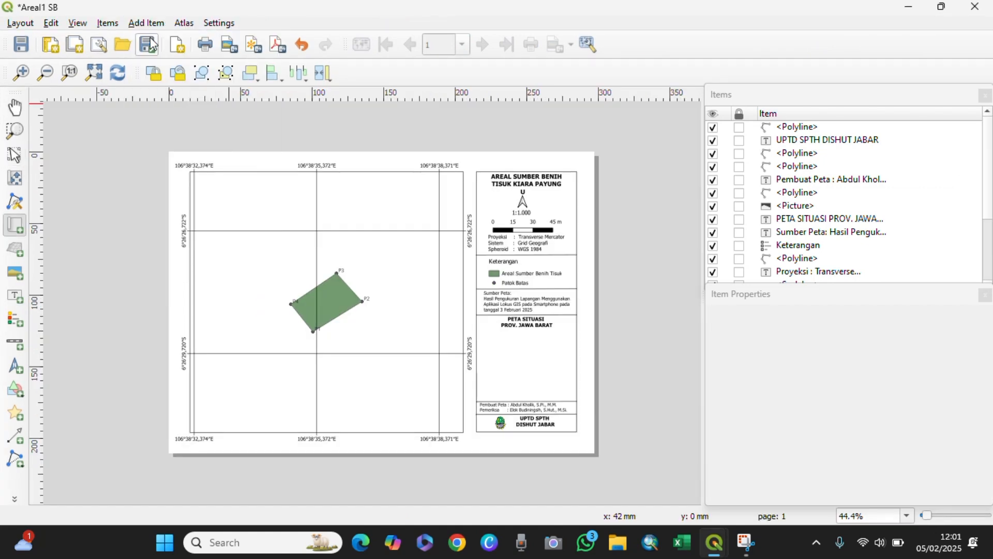
{"action": "scroll", "coordinate": [472, 244], "scroll_direction": "up", "scroll_amount": 3}
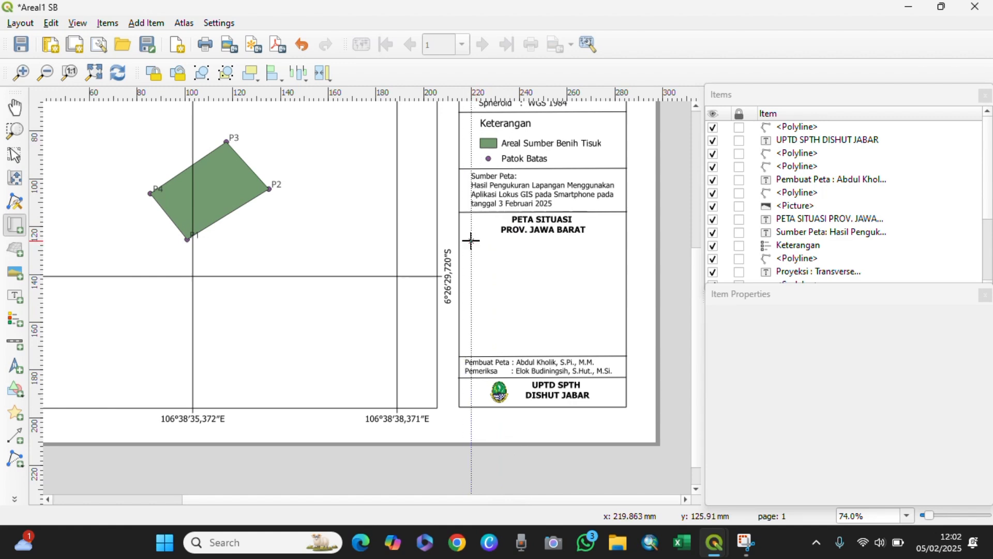
{"action": "left_click_drag", "start_coordinate": [471, 241], "coordinate": [609, 337]}
{"action": "left_click_drag", "start_coordinate": [600, 294], "coordinate": [606, 295]}
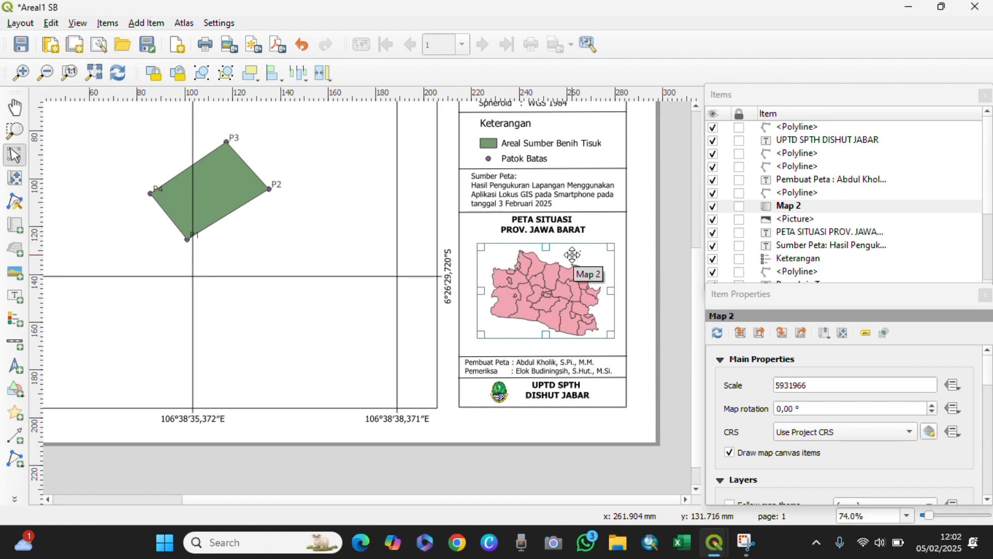
Step: Set the situation map's scale to 6000000 and move the map slightly lower within its panel section
{"action": "left_click", "coordinate": [745, 542]}
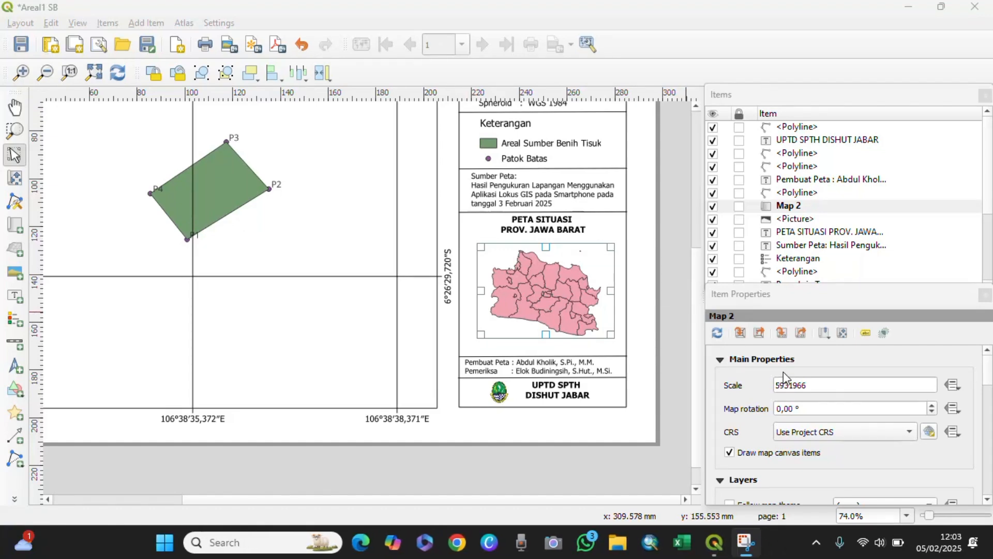
{"action": "double_click", "coordinate": [830, 385]}
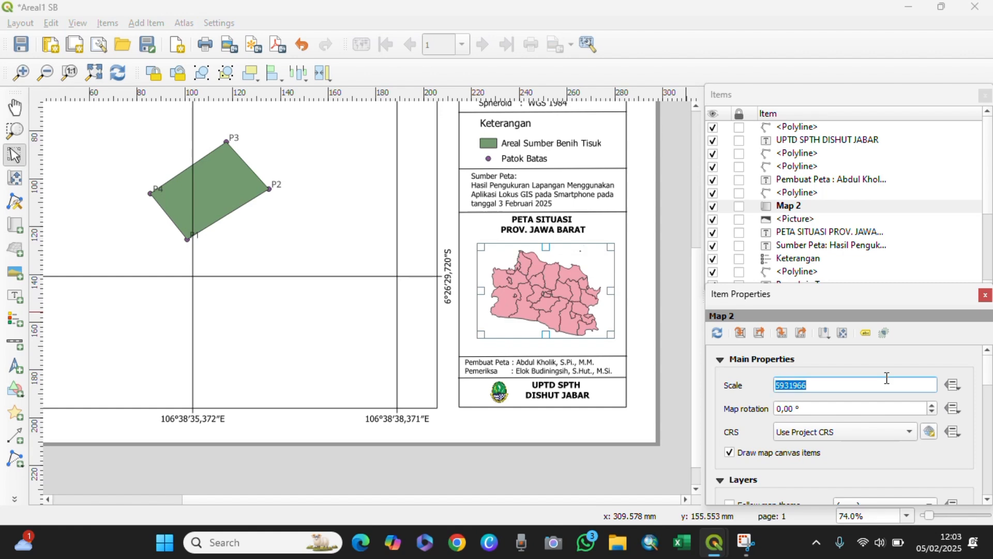
{"action": "type", "text": "6000000"}
{"action": "left_click", "coordinate": [584, 260]}
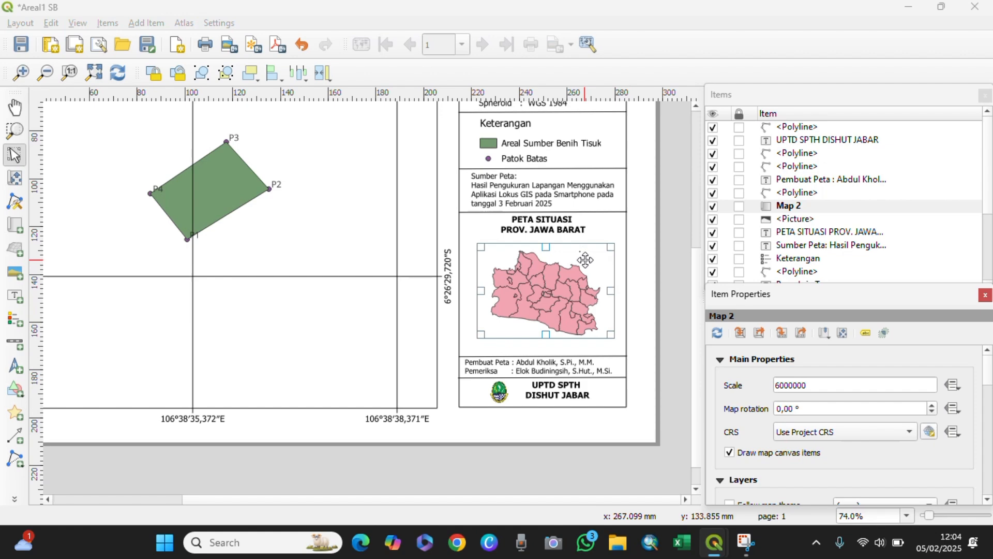
{"action": "left_click_drag", "start_coordinate": [593, 258], "coordinate": [589, 266]}
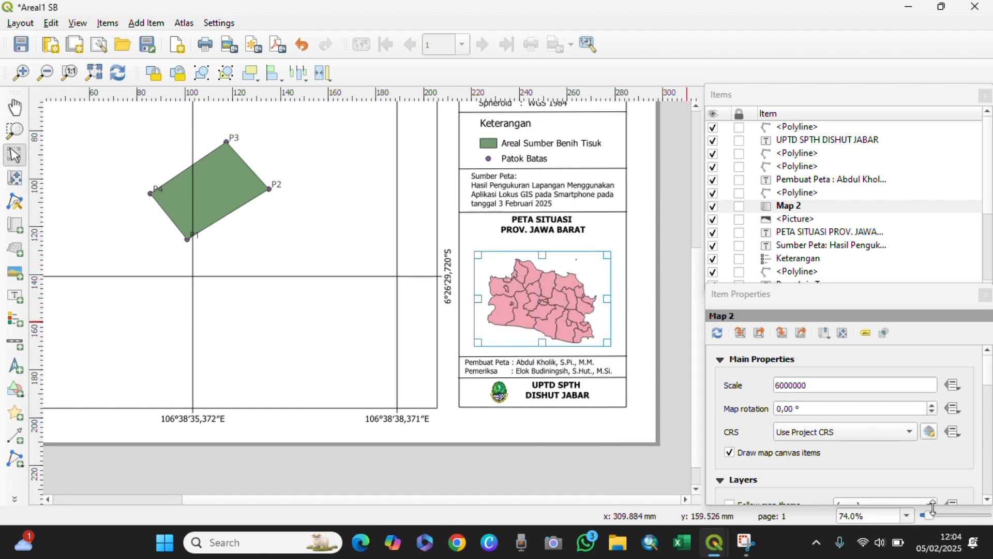
Step: Set the situation map's CRS to EPSG:4326 - WGS 84 and enter 6000000 as its scale
{"action": "left_click", "coordinate": [910, 434]}
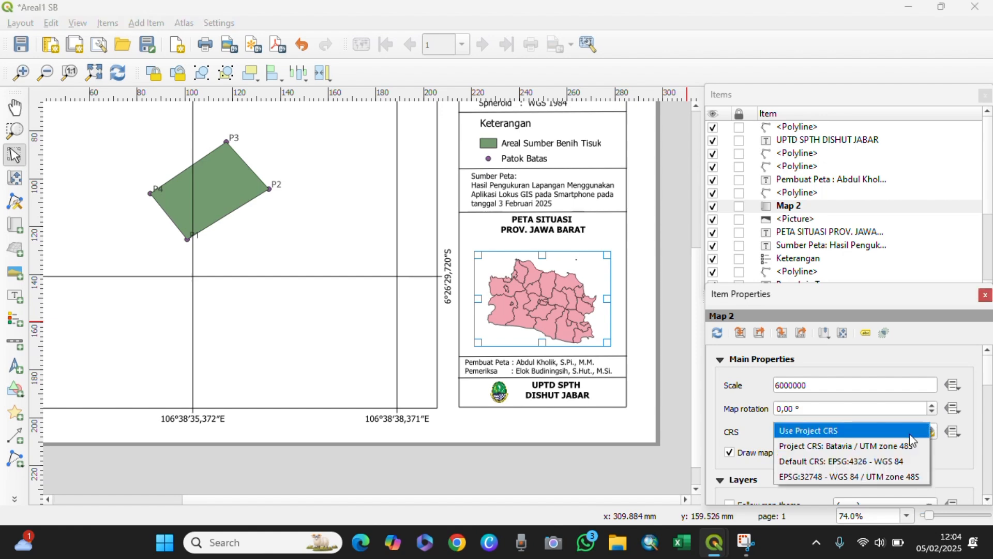
{"action": "left_click", "coordinate": [889, 465]}
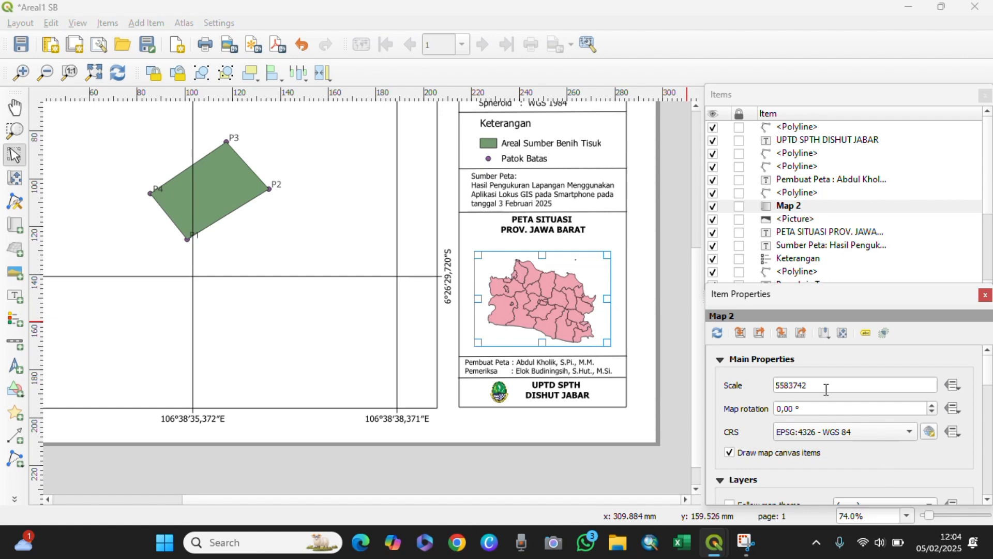
{"action": "left_click_drag", "start_coordinate": [827, 389], "coordinate": [750, 389]}
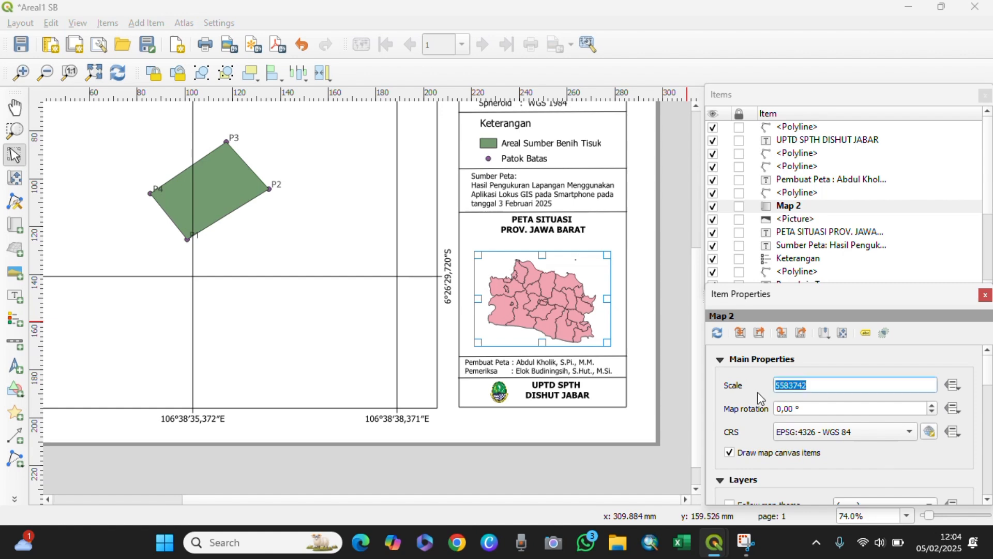
{"action": "type", "text": "6000000"}
{"action": "key", "text": "Return"}
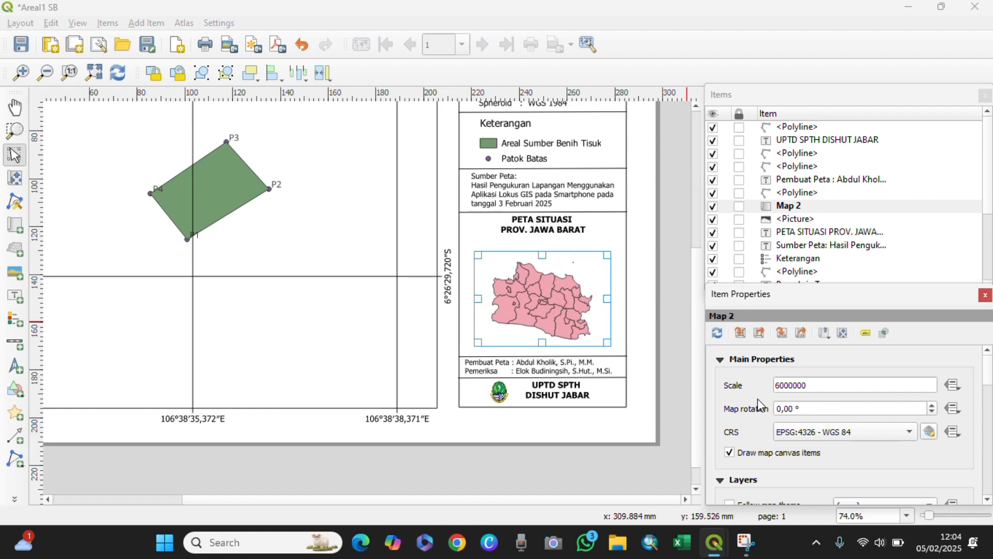
Step: Add a grid to the situation map and set the grid's CRS to EPSG:4326 - WGS 84
{"action": "left_click", "coordinate": [986, 501]}
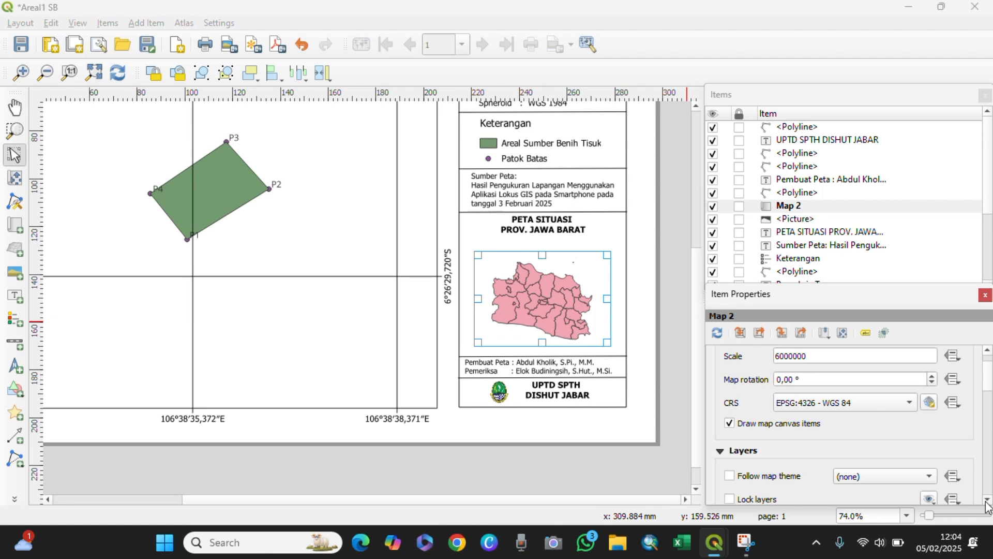
{"action": "scroll", "coordinate": [987, 501], "scroll_direction": "down", "scroll_amount": 10}
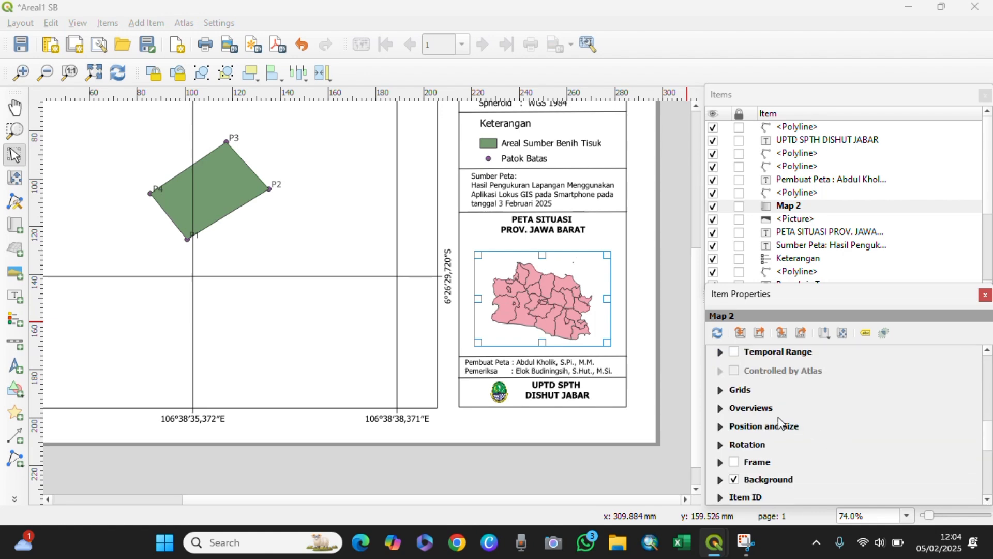
{"action": "left_click", "coordinate": [721, 393]}
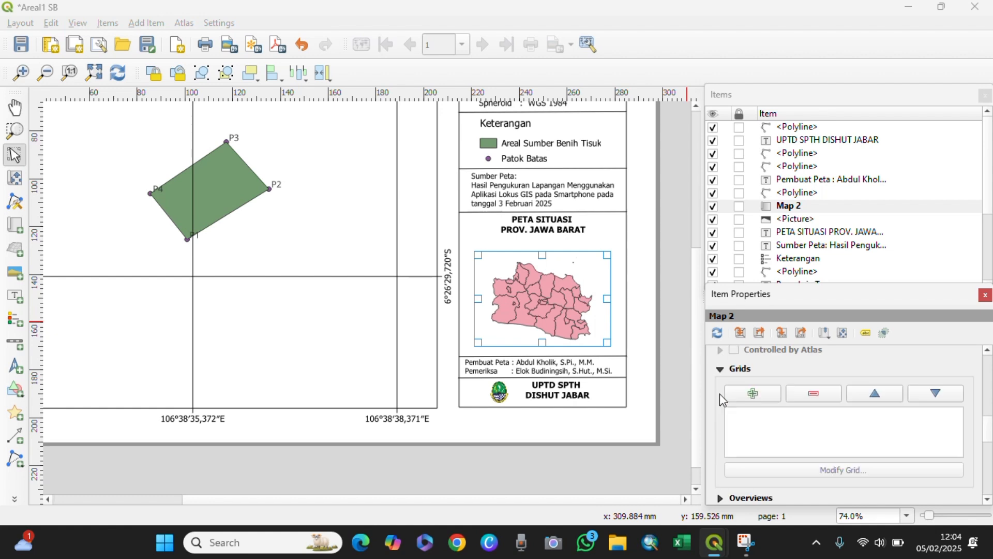
{"action": "left_click", "coordinate": [756, 399]}
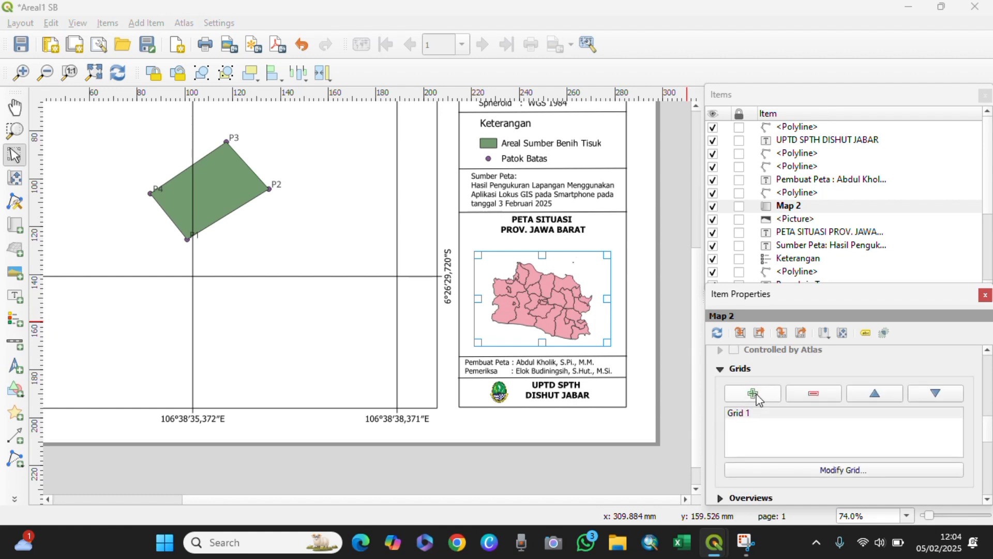
{"action": "left_click", "coordinate": [825, 470]}
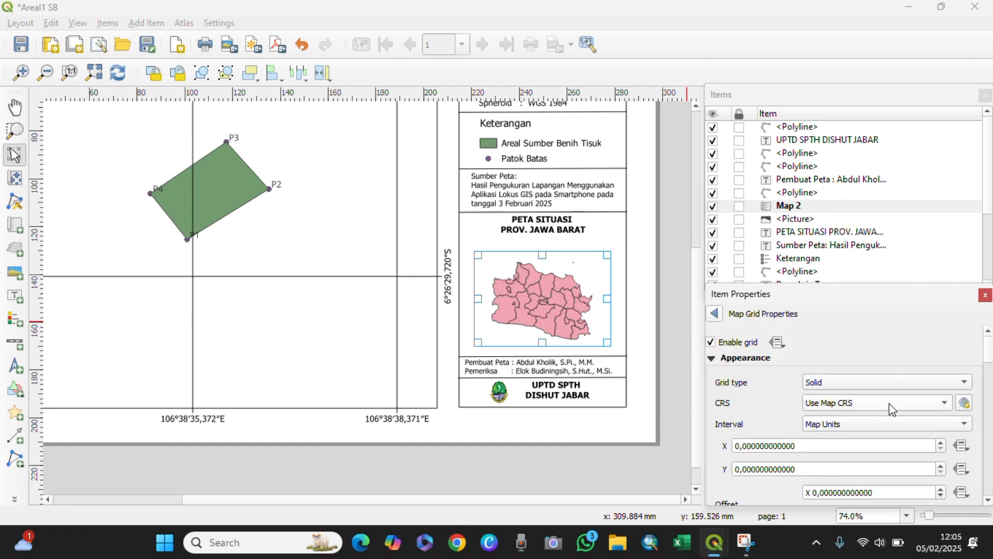
{"action": "left_click", "coordinate": [890, 408]}
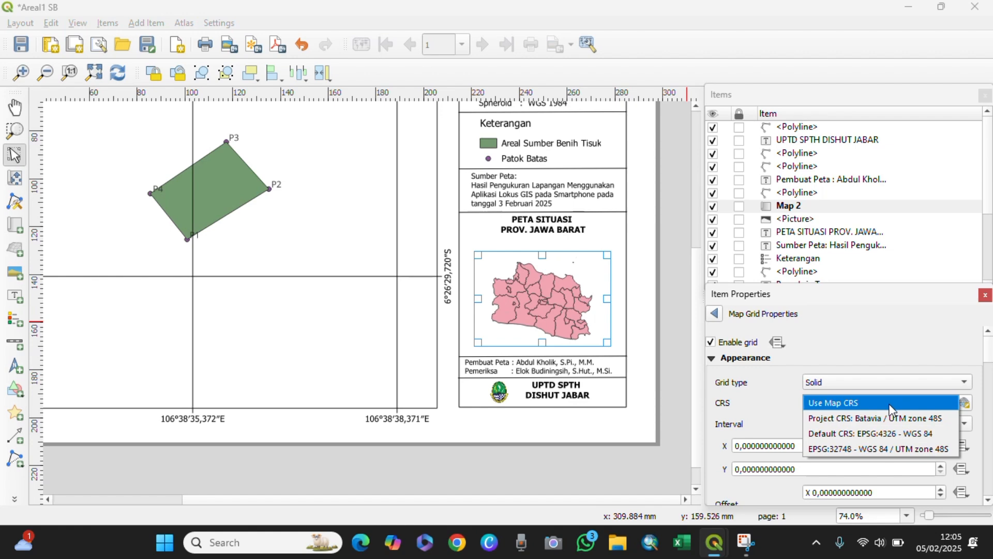
{"action": "left_click", "coordinate": [893, 435]}
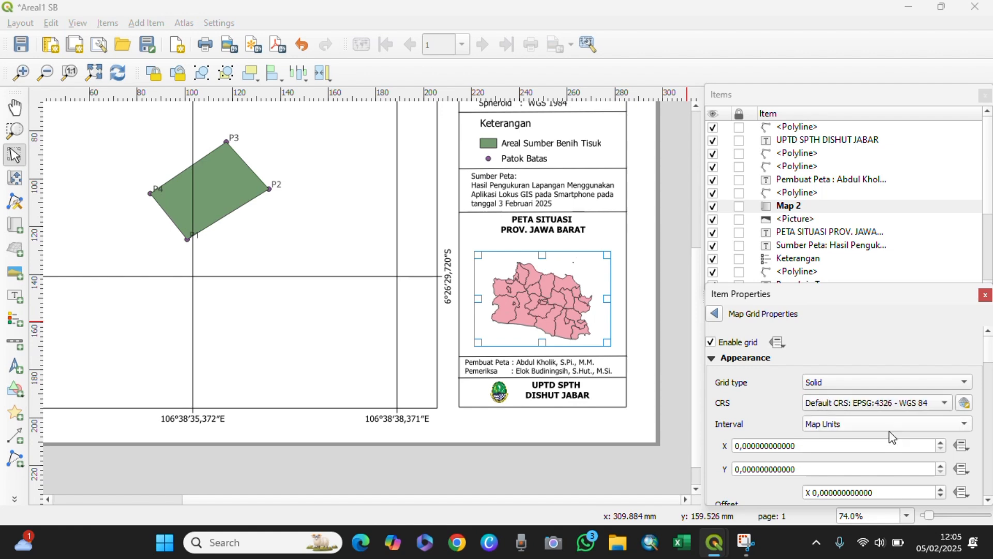
Step: Set the situation map grid's X and Y intervals to 1 map unit each
{"action": "scroll", "coordinate": [990, 359], "scroll_direction": "down", "scroll_amount": 2}
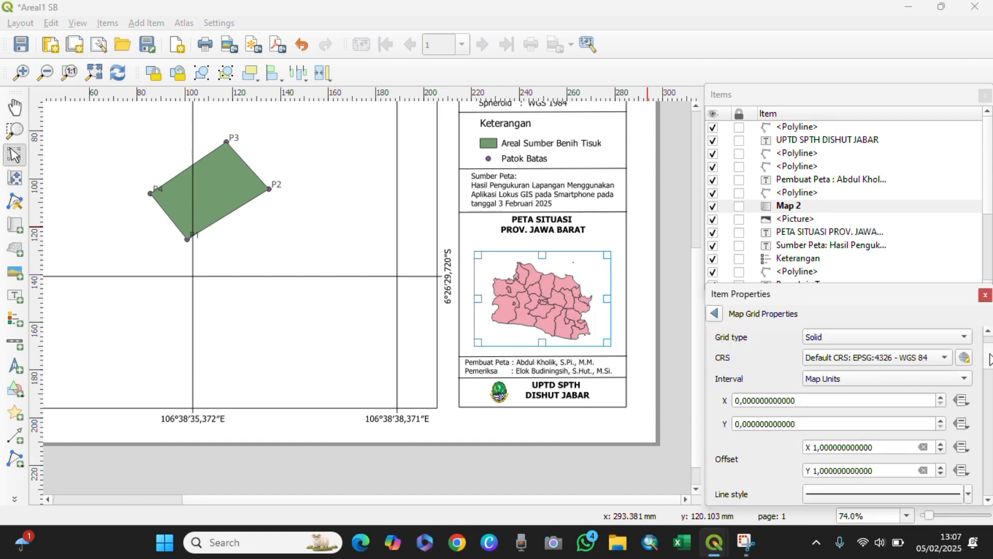
{"action": "left_click", "coordinate": [741, 400]}
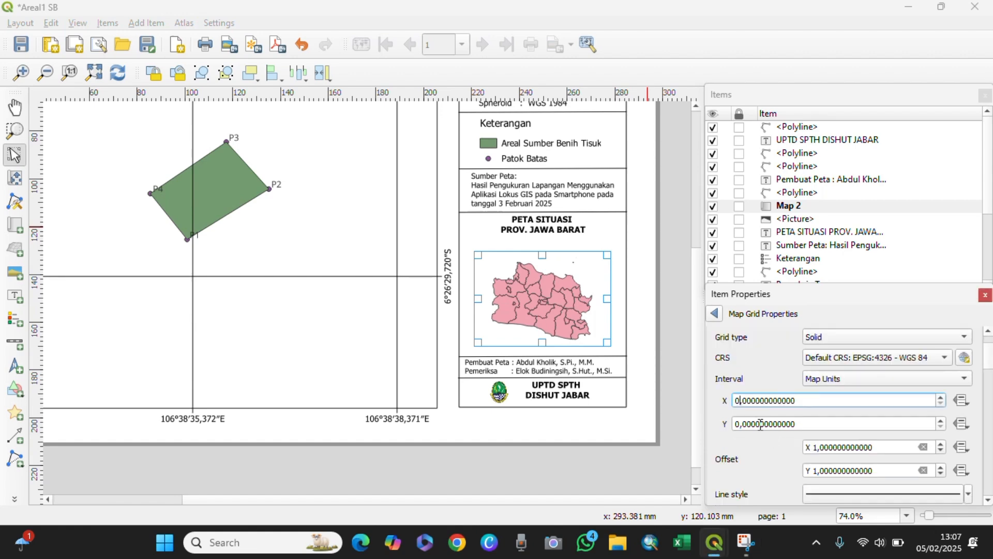
{"action": "key", "text": "BackSpace"}
{"action": "type", "text": "1"}
{"action": "key", "text": "Return"}
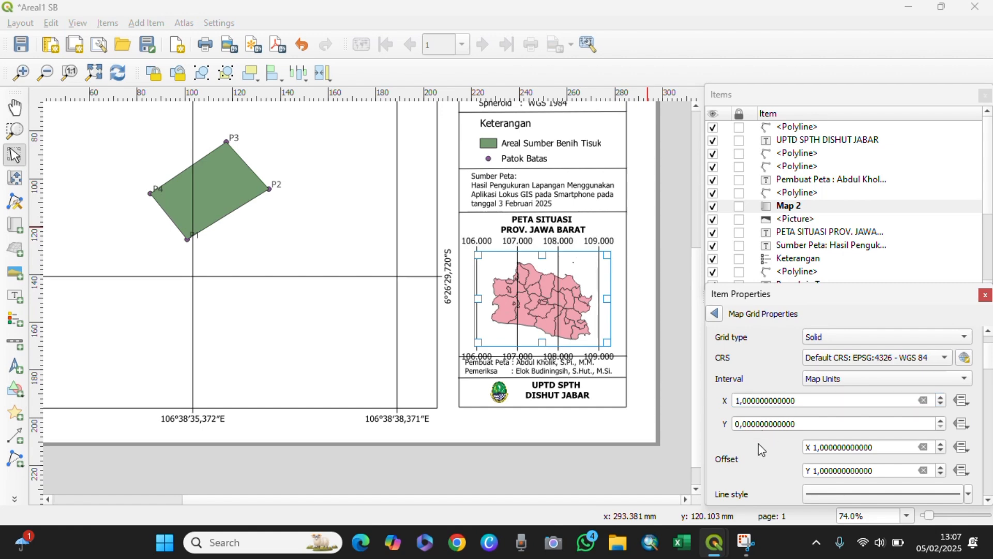
{"action": "left_click", "coordinate": [739, 424]}
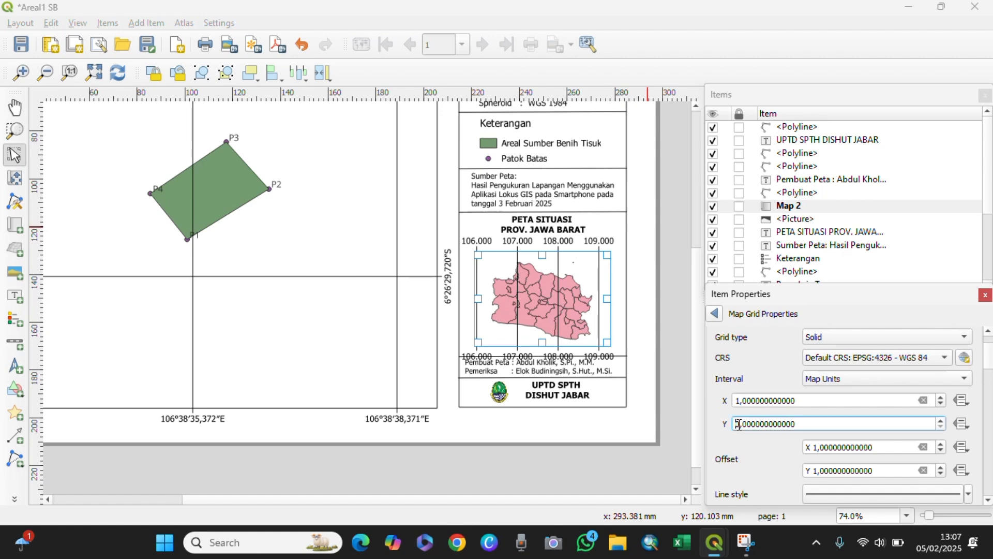
{"action": "left_click_drag", "start_coordinate": [733, 424], "coordinate": [741, 426]}
{"action": "type", "text": "1"}
{"action": "key", "text": "Return"}
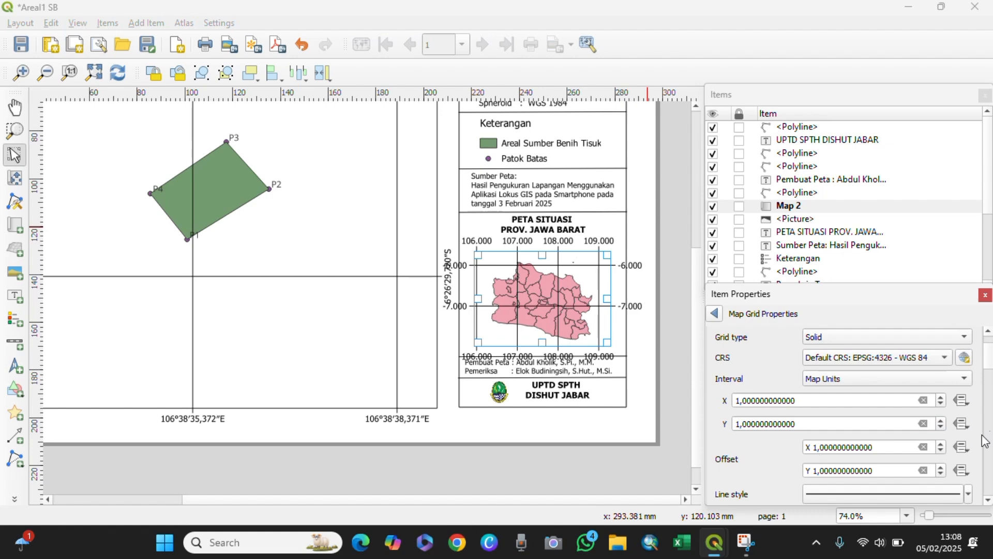
Step: Set the situation map grid's coordinate format to Degree, Minute, Second with Suffix
{"action": "scroll", "coordinate": [988, 498], "scroll_direction": "down", "scroll_amount": 3}
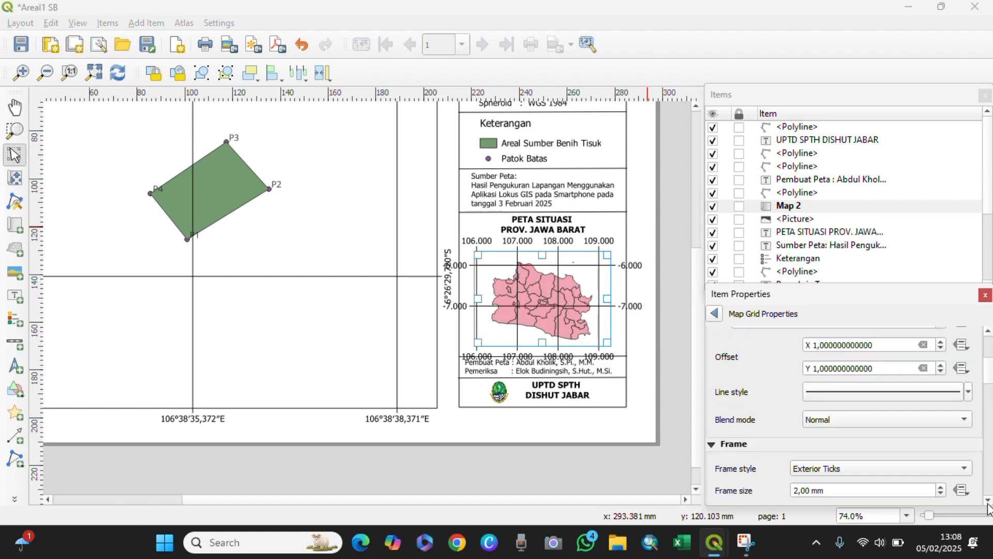
{"action": "scroll", "coordinate": [988, 502], "scroll_direction": "down", "scroll_amount": 3}
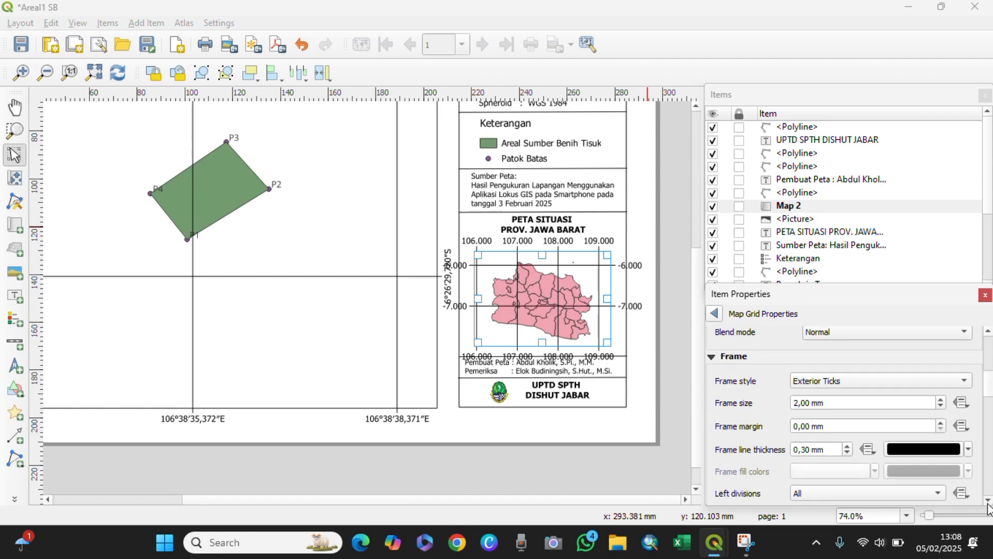
{"action": "scroll", "coordinate": [988, 506], "scroll_direction": "down", "scroll_amount": 1}
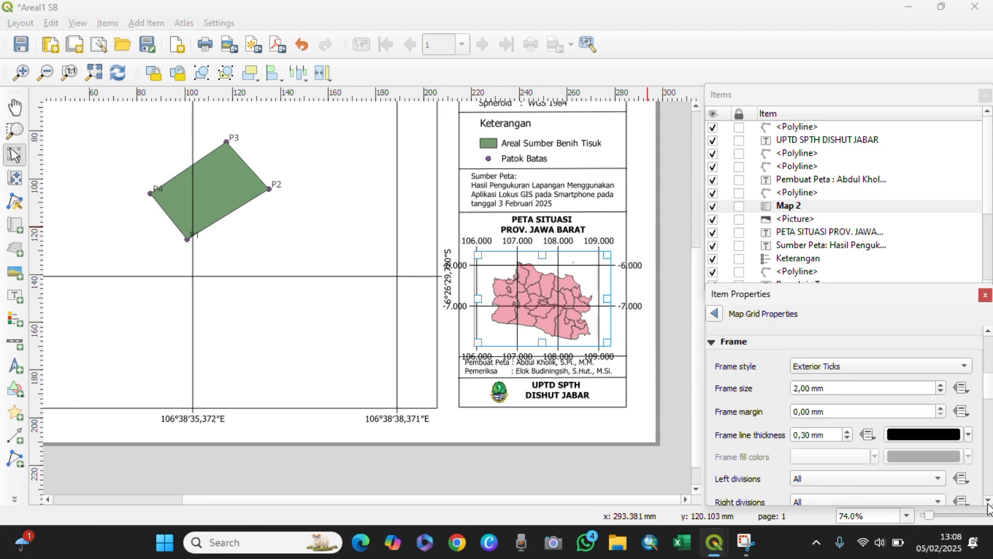
{"action": "scroll", "coordinate": [988, 506], "scroll_direction": "down", "scroll_amount": 4}
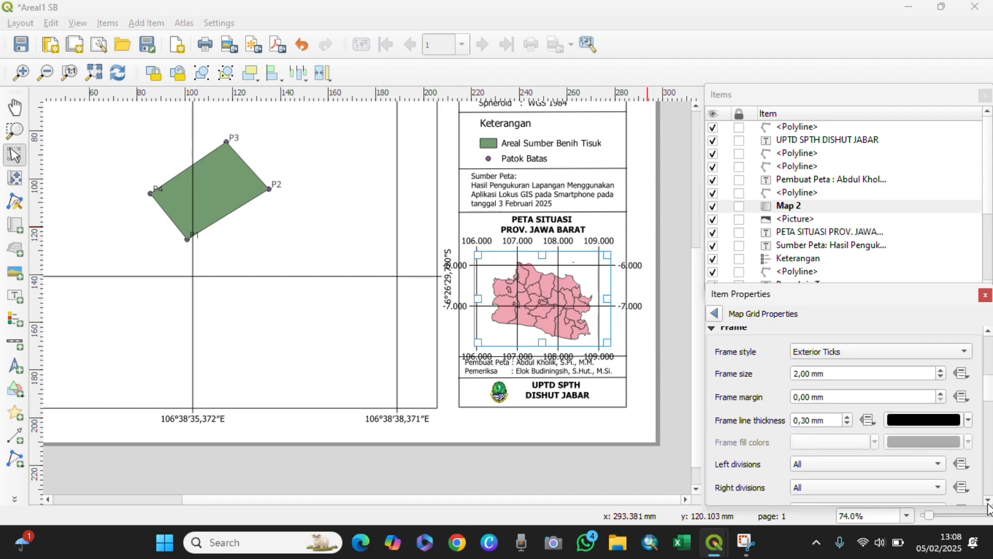
{"action": "scroll", "coordinate": [989, 506], "scroll_direction": "down", "scroll_amount": 4}
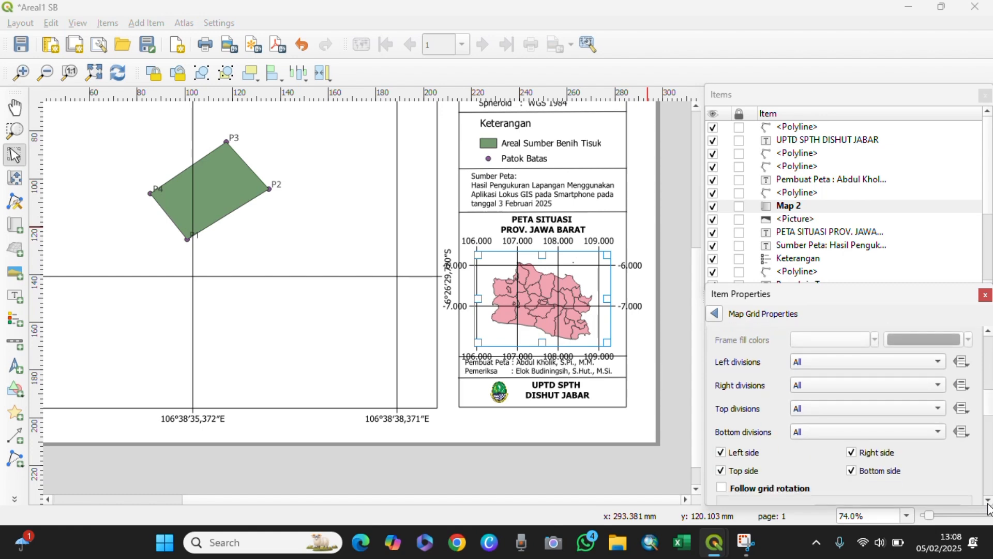
{"action": "left_click", "coordinate": [989, 500]}
{"action": "scroll", "coordinate": [989, 507], "scroll_direction": "down", "scroll_amount": 8}
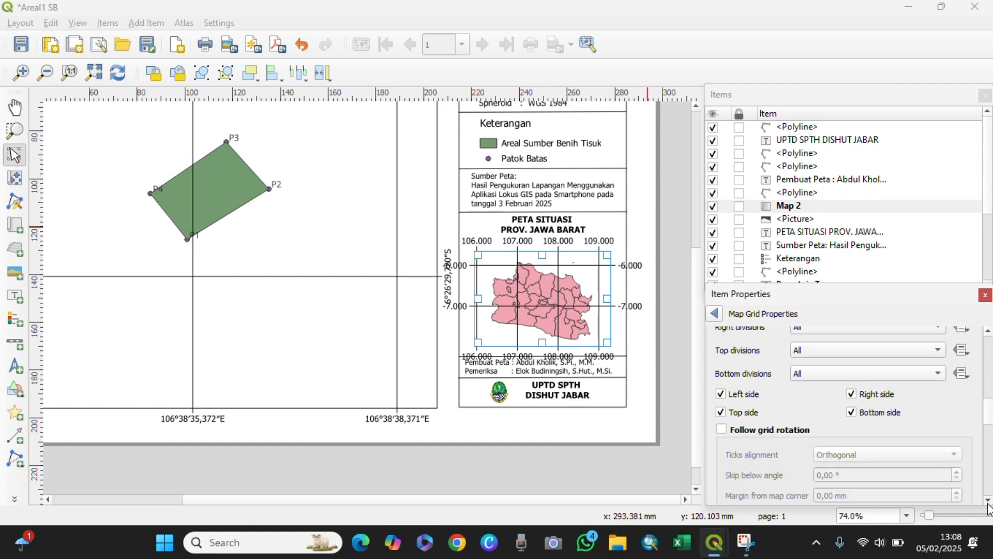
{"action": "scroll", "coordinate": [989, 507], "scroll_direction": "down", "scroll_amount": 6}
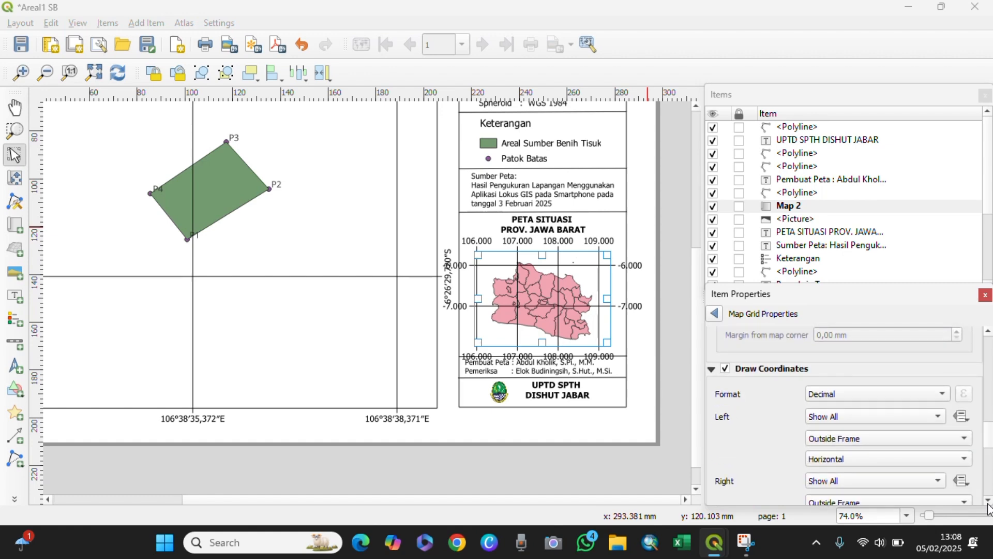
{"action": "scroll", "coordinate": [988, 507], "scroll_direction": "down", "scroll_amount": 1}
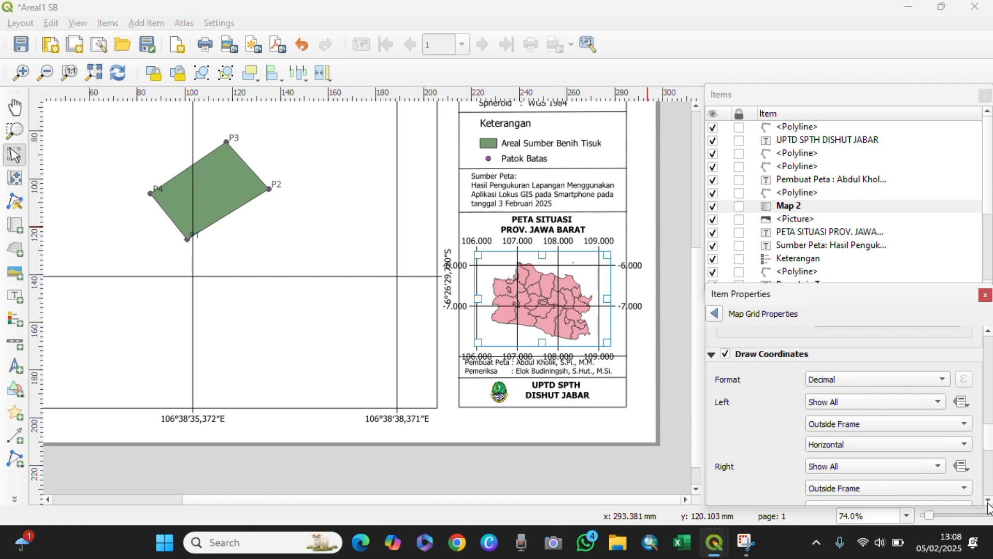
{"action": "left_click", "coordinate": [926, 383]}
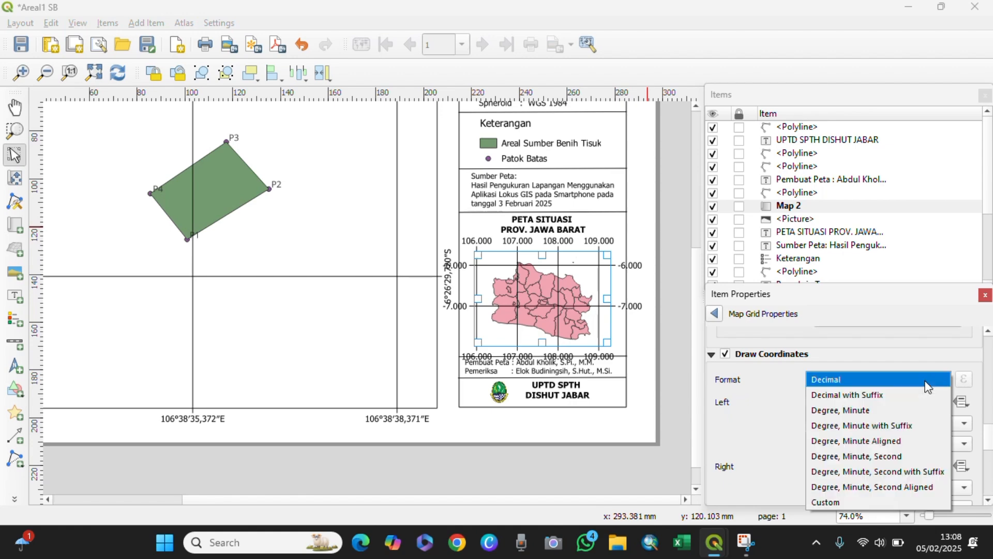
{"action": "left_click", "coordinate": [927, 470]}
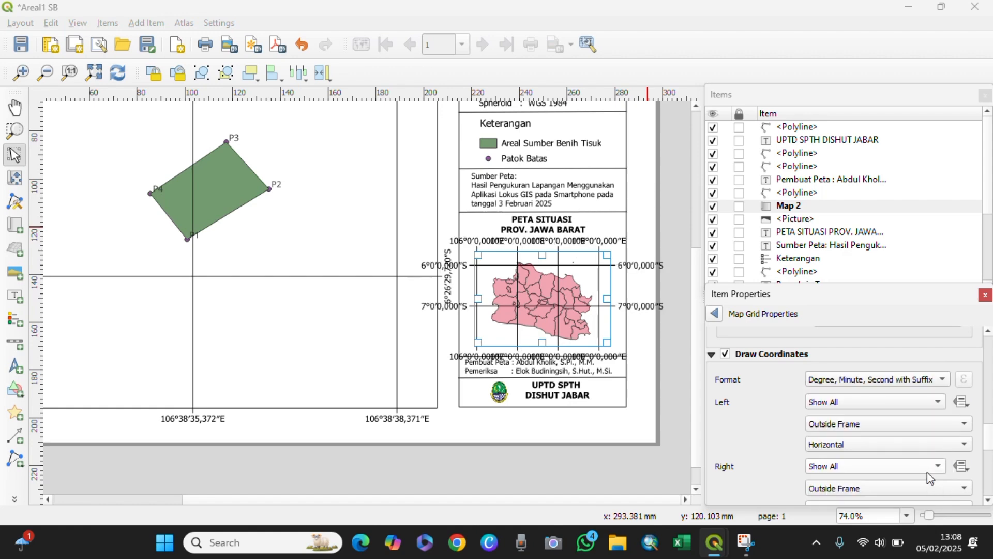
Step: Set the left and right coordinate labels of the situation map grid to Vertical Ascending orientation
{"action": "left_click", "coordinate": [960, 450]}
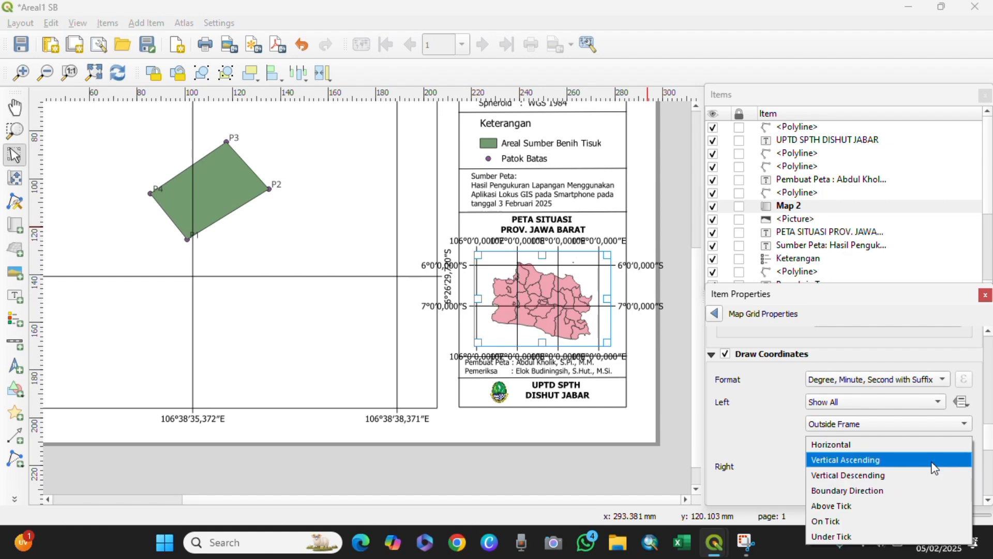
{"action": "left_click", "coordinate": [935, 461]}
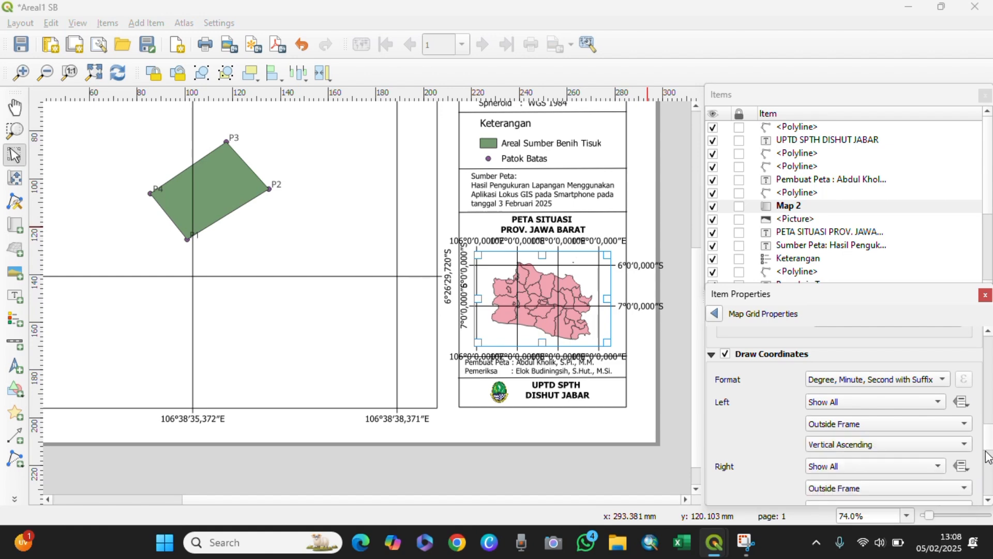
{"action": "left_click", "coordinate": [988, 501]}
{"action": "left_click", "coordinate": [989, 501]}
{"action": "left_click", "coordinate": [989, 501]}
{"action": "left_click", "coordinate": [989, 501]}
{"action": "left_click", "coordinate": [989, 501]}
{"action": "left_click", "coordinate": [988, 501]}
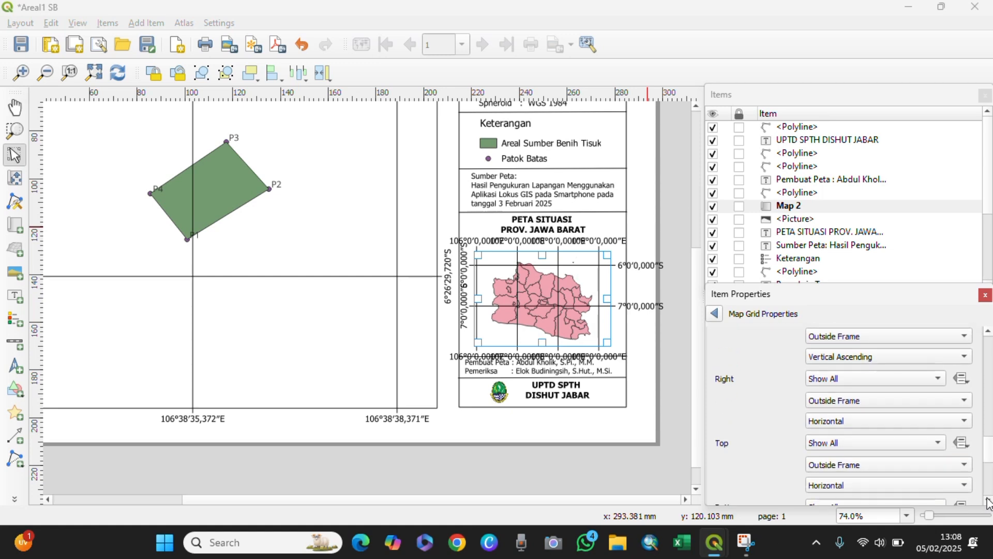
{"action": "left_click", "coordinate": [989, 501]}
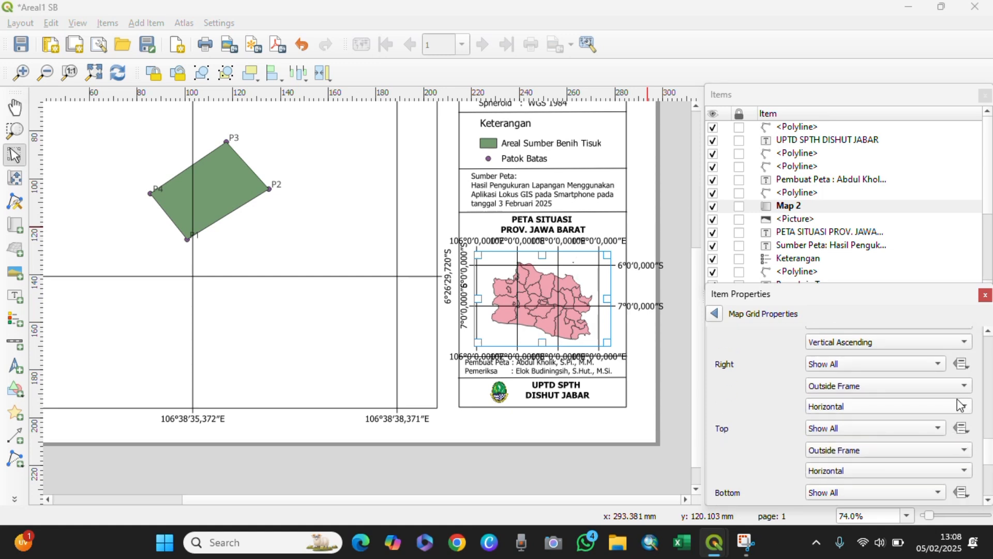
{"action": "left_click", "coordinate": [965, 395]}
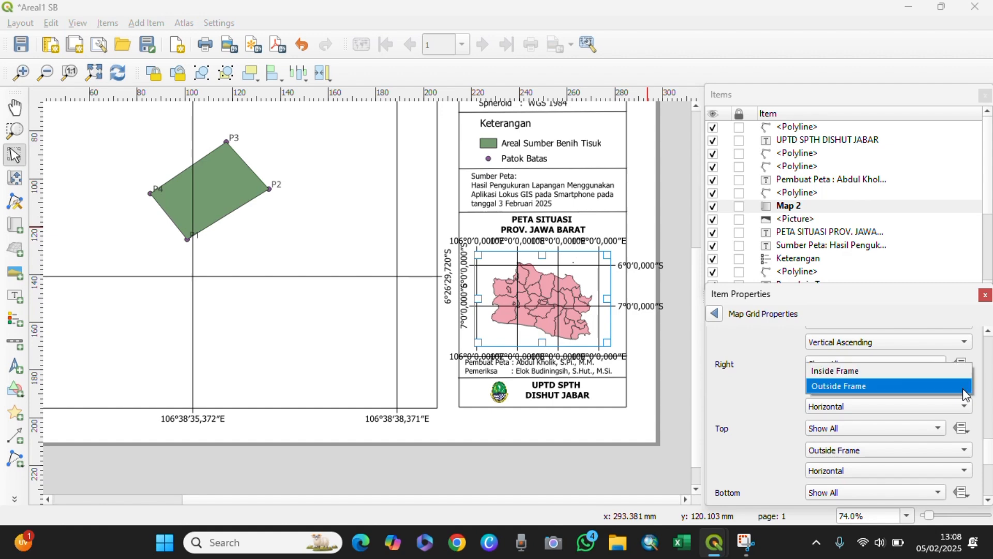
{"action": "left_click", "coordinate": [965, 394]}
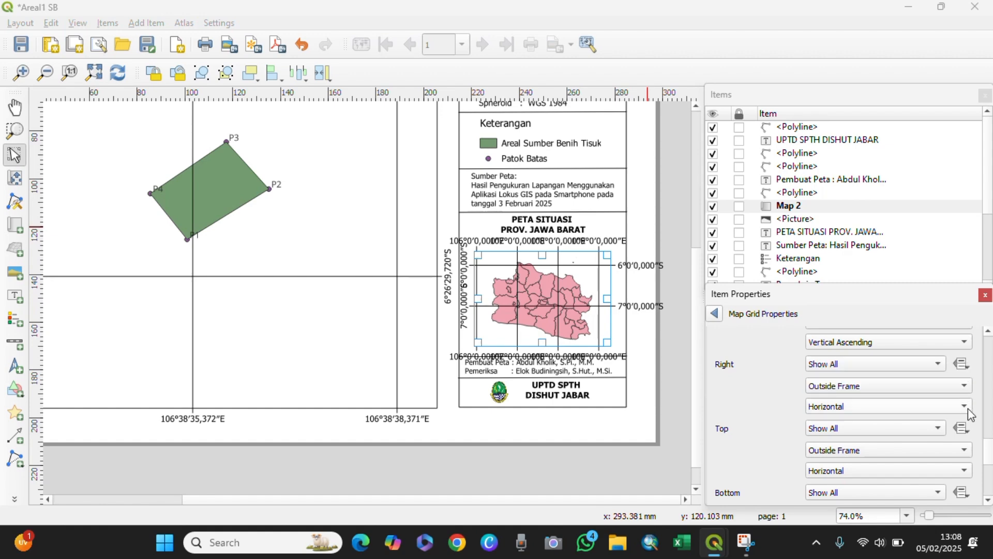
{"action": "left_click", "coordinate": [966, 407]}
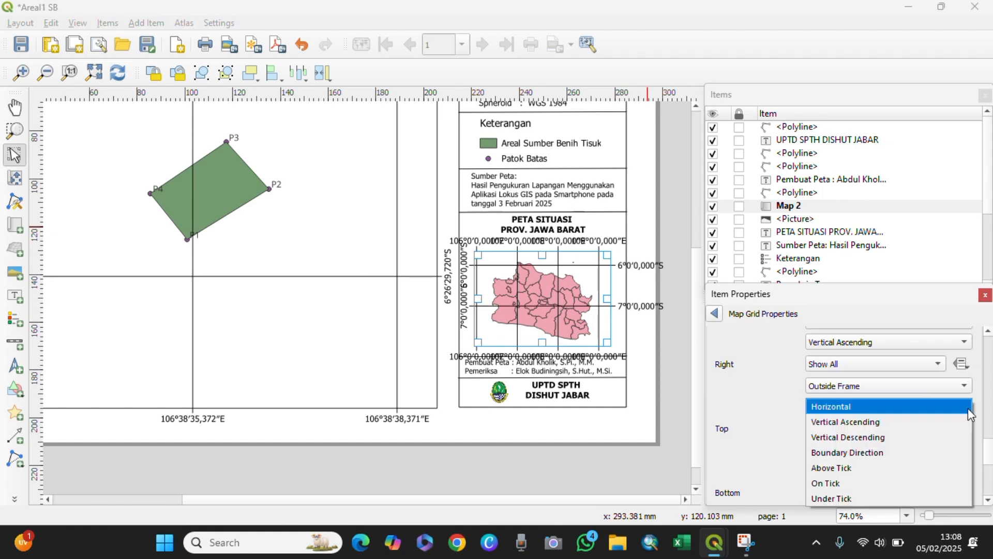
{"action": "left_click", "coordinate": [942, 422]}
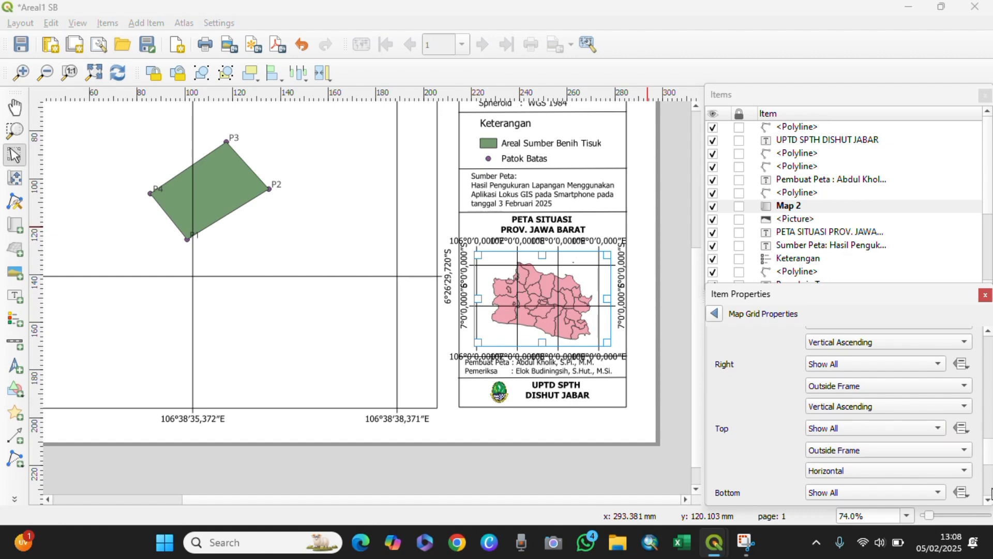
Step: Set the font size of the situation map's grid coordinates to 6 points
{"action": "left_click", "coordinate": [988, 502]}
{"action": "left_click", "coordinate": [988, 503]}
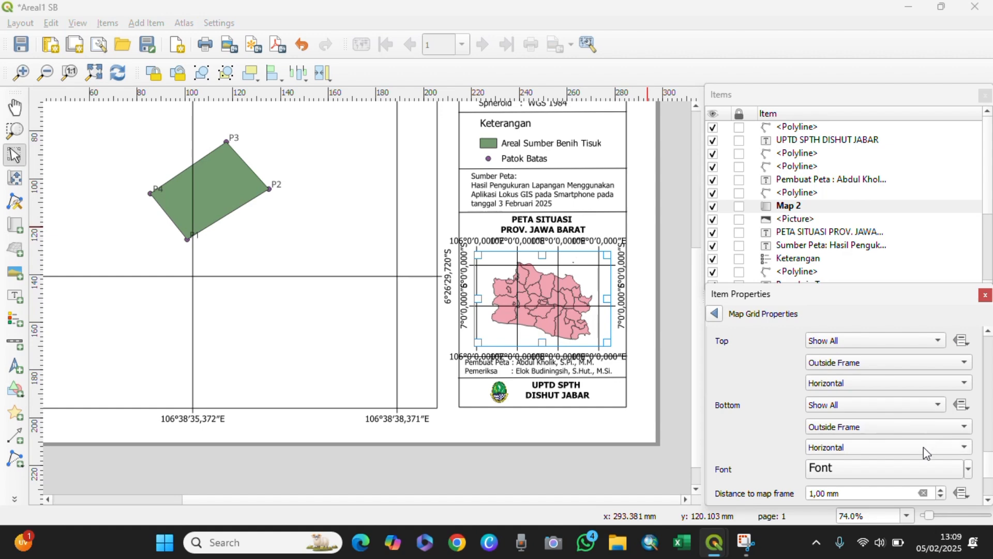
{"action": "left_click", "coordinate": [969, 469]}
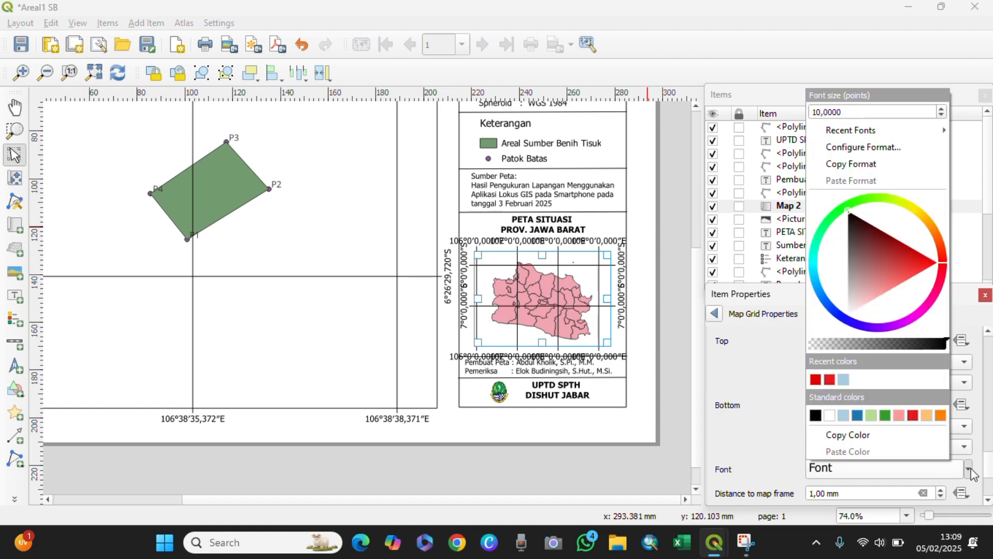
{"action": "left_click_drag", "start_coordinate": [843, 111], "coordinate": [760, 112]}
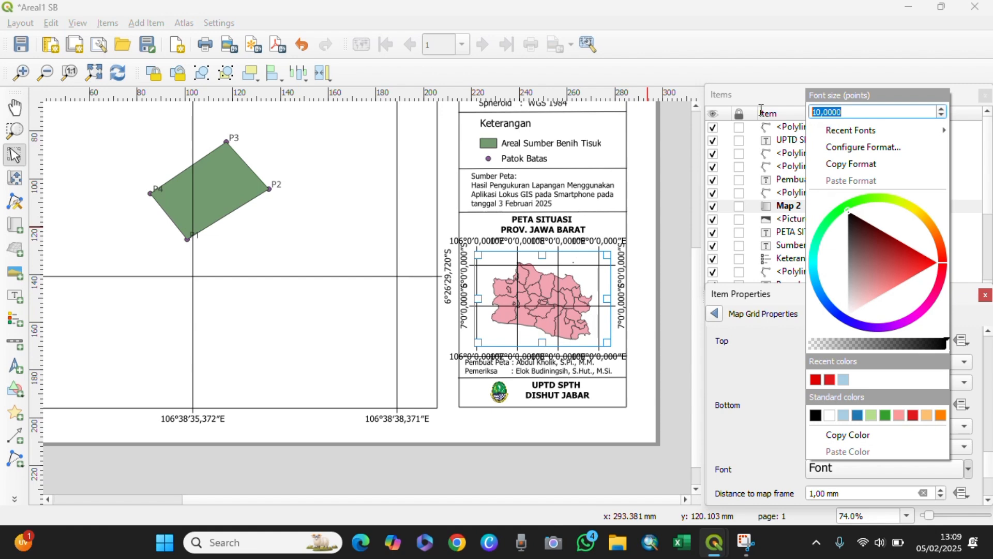
{"action": "type", "text": "5"}
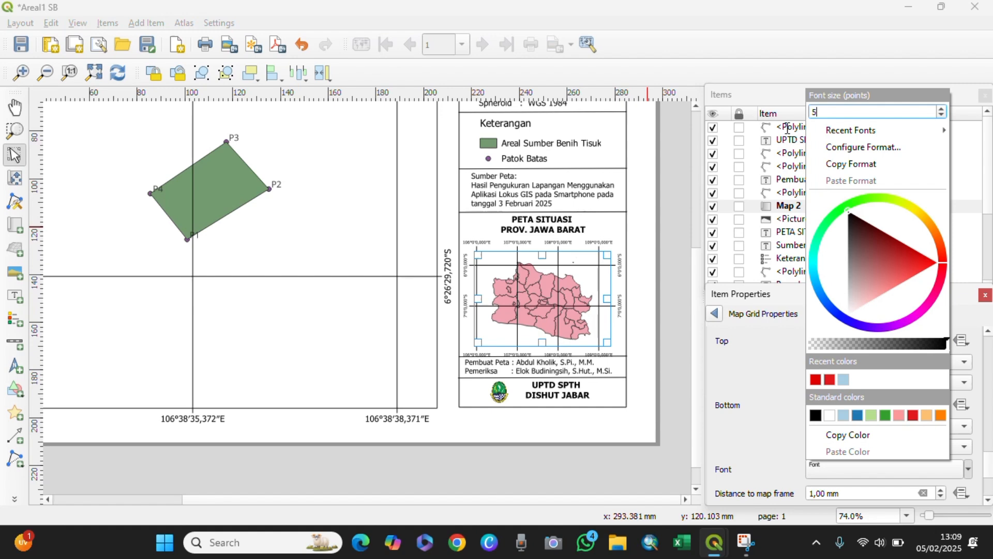
{"action": "key", "text": "BackSpace"}
{"action": "type", "text": "6"}
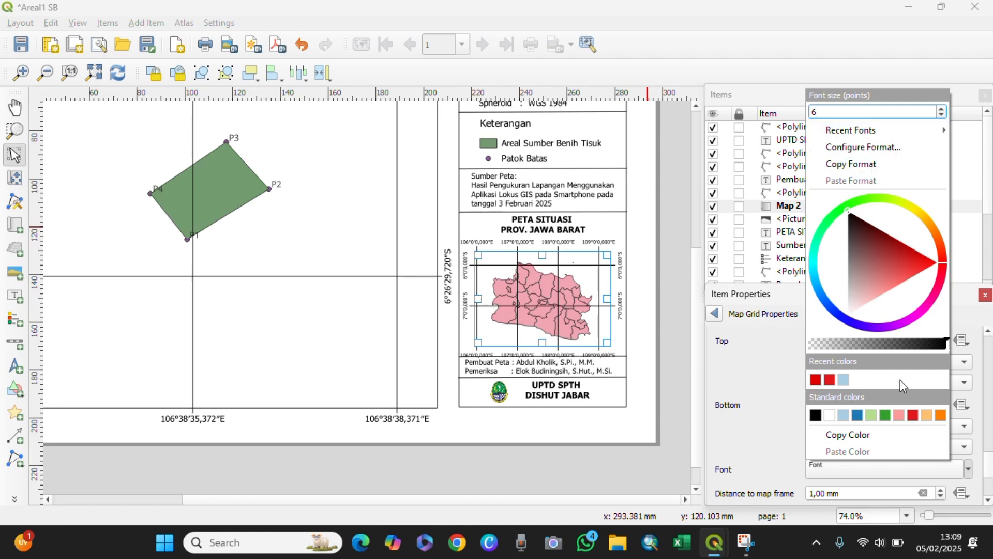
{"action": "key", "text": "Tab"}
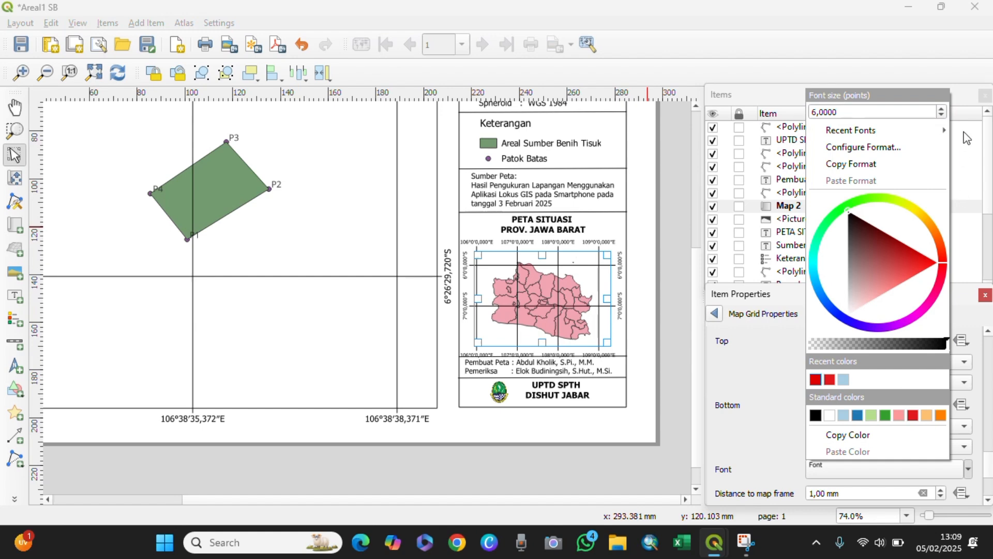
{"action": "left_click", "coordinate": [775, 103]}
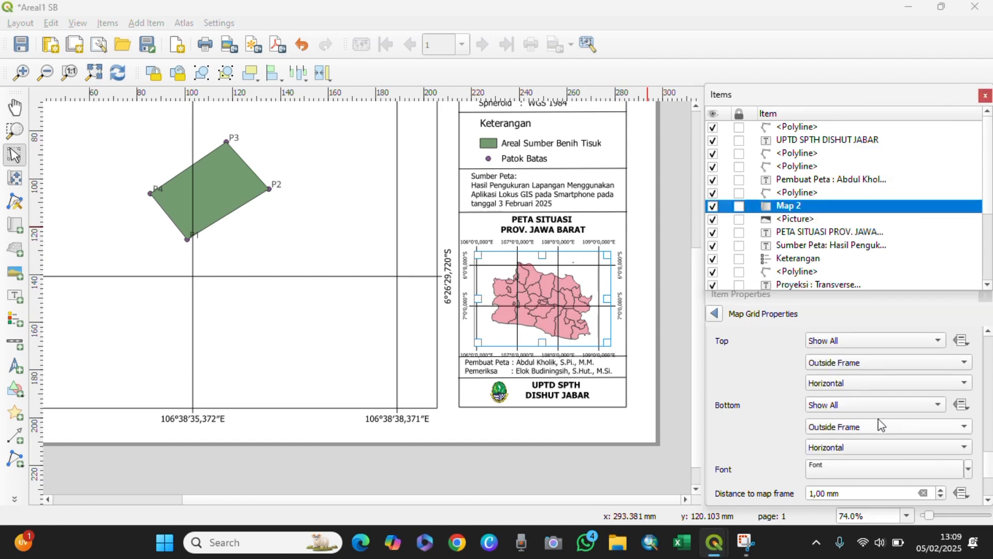
Step: Set the grid's coordinate precision to 1 and return to the situation map's main properties
{"action": "left_click", "coordinate": [989, 500]}
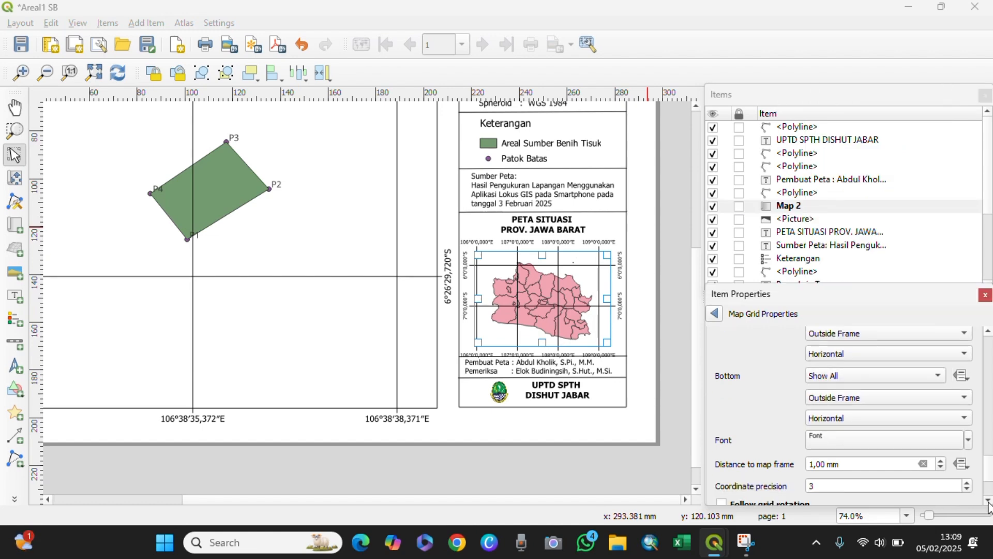
{"action": "double_click", "coordinate": [828, 457]}
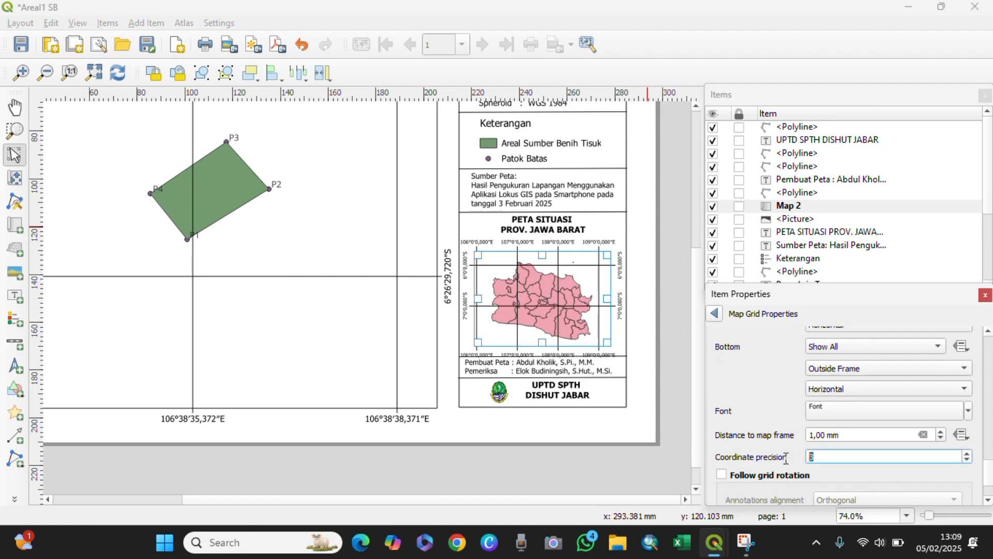
{"action": "type", "text": "1"}
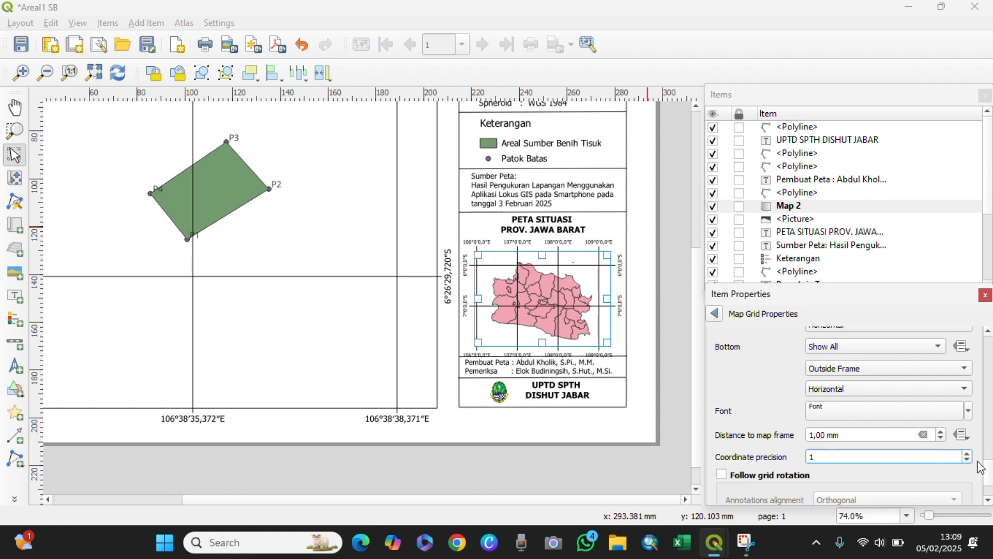
{"action": "left_click", "coordinate": [985, 501]}
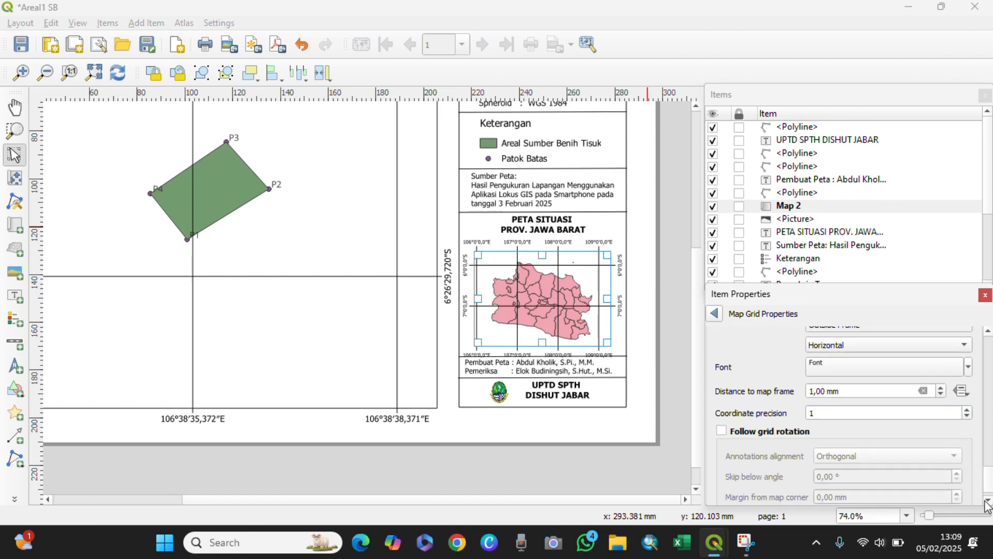
{"action": "left_click", "coordinate": [988, 501]}
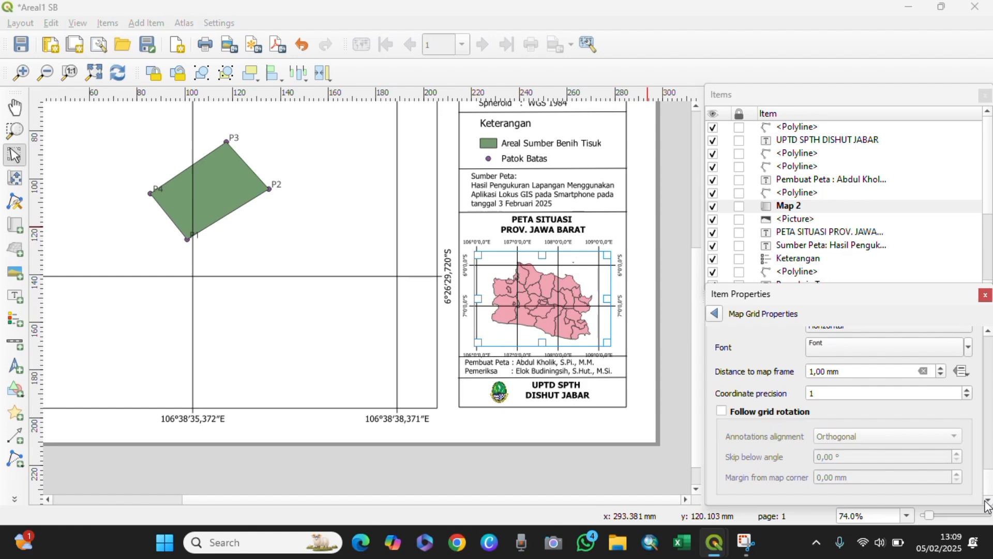
{"action": "left_click", "coordinate": [716, 314]}
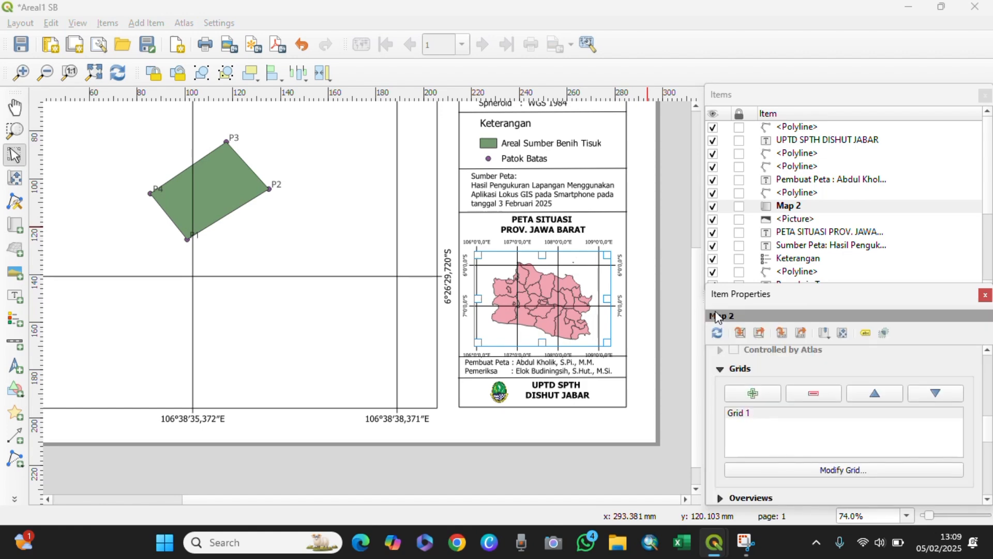
Step: Enable the frame around the West Java situation map and deselect the map
{"action": "left_click", "coordinate": [987, 500]}
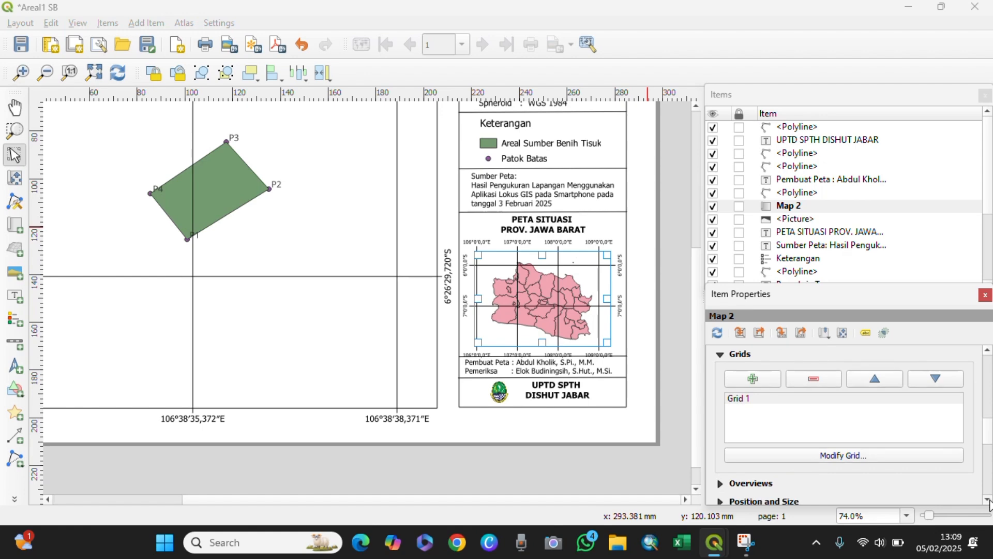
{"action": "left_click", "coordinate": [987, 500]}
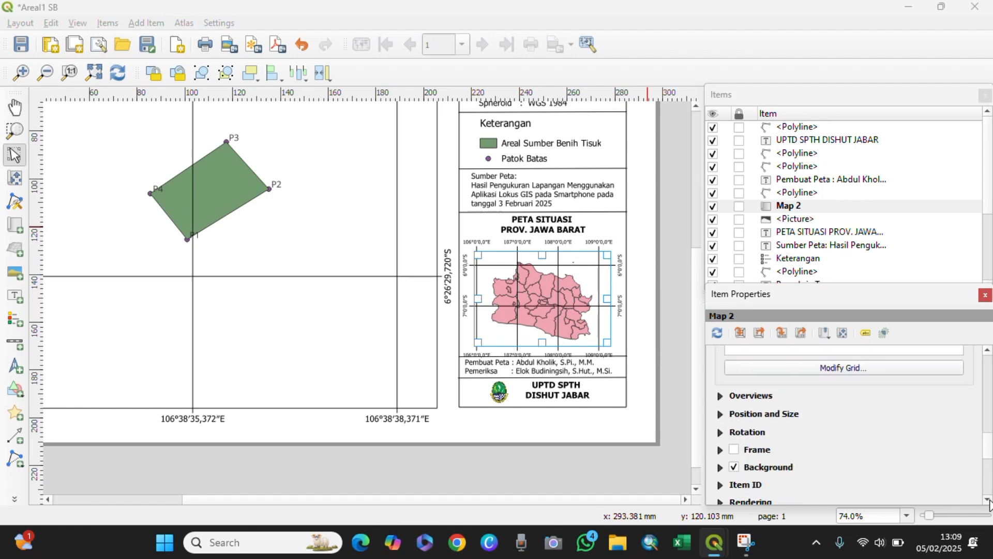
{"action": "left_click", "coordinate": [987, 500]}
{"action": "left_click", "coordinate": [987, 500]}
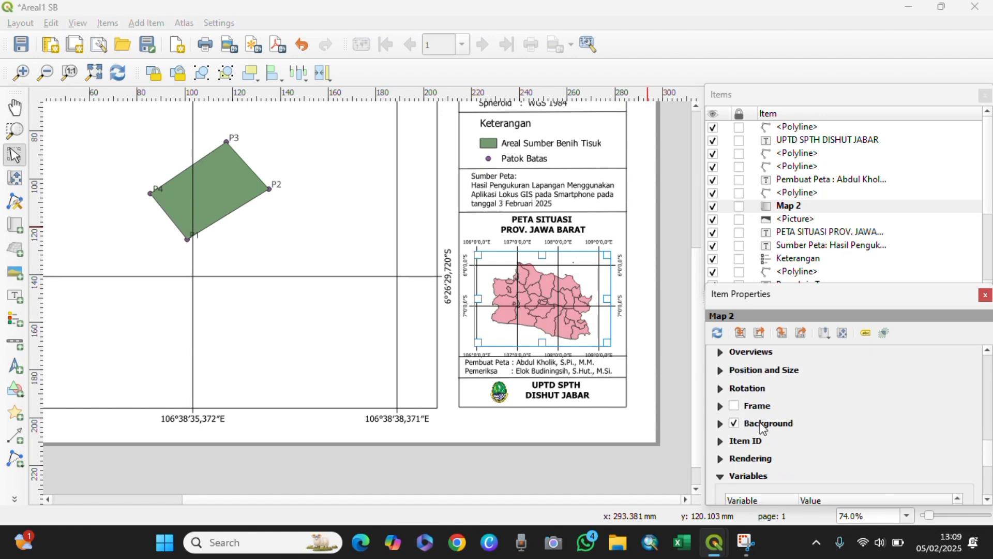
{"action": "left_click", "coordinate": [720, 406]}
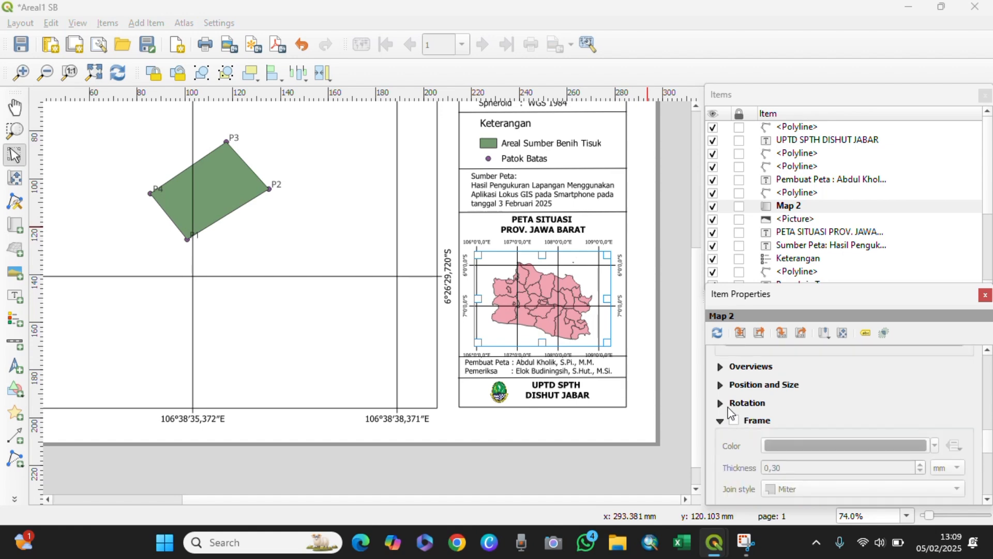
{"action": "left_click", "coordinate": [734, 421]}
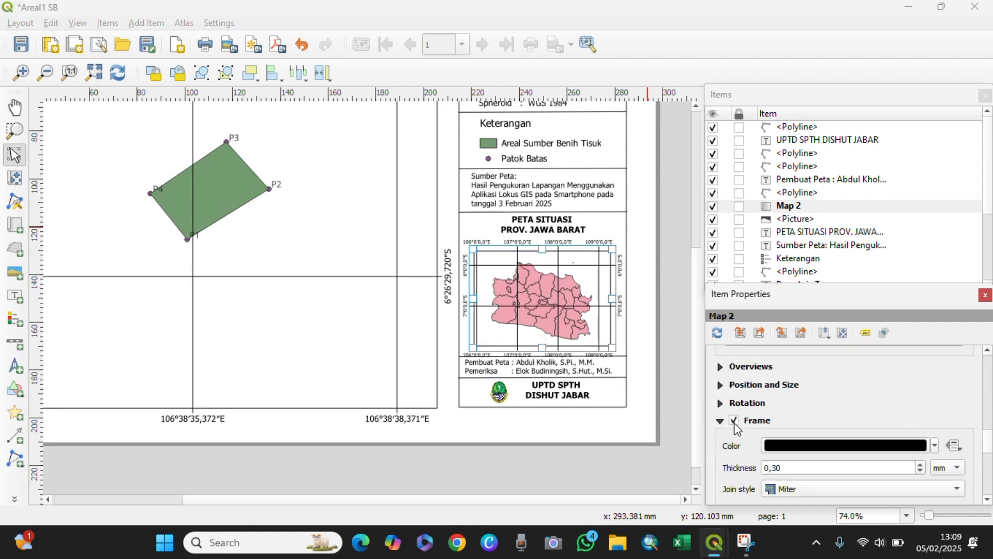
{"action": "left_click", "coordinate": [987, 500]}
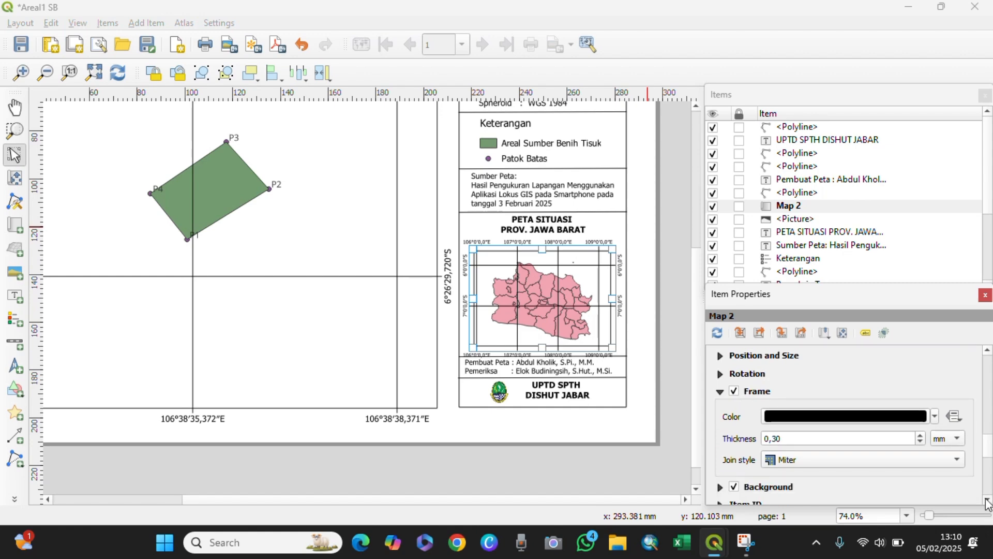
{"action": "left_click", "coordinate": [987, 500]}
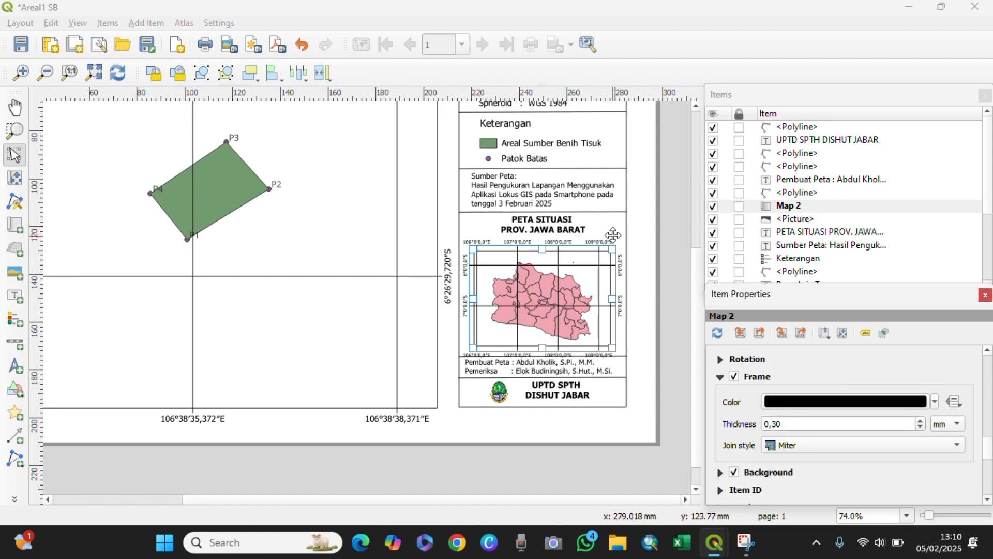
{"action": "left_click", "coordinate": [641, 238]}
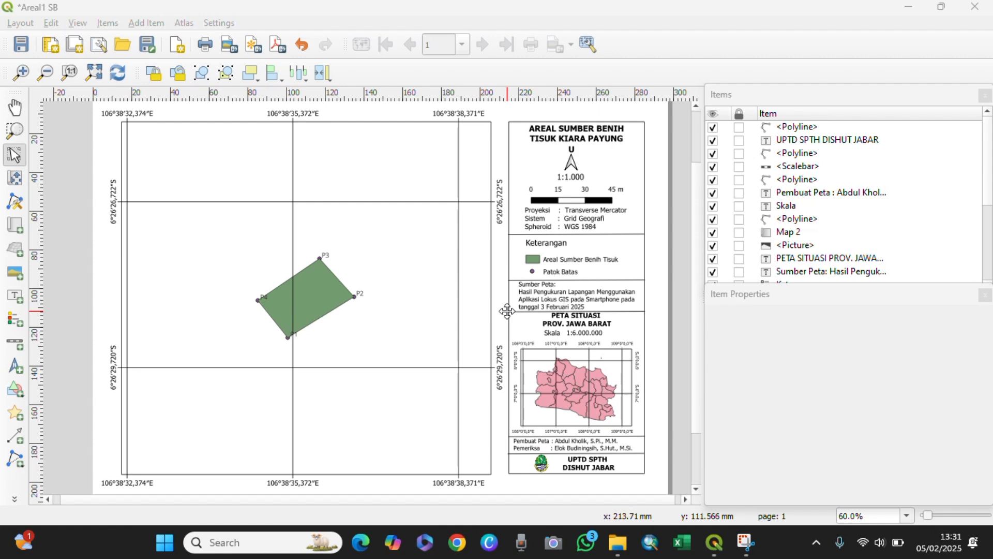
Step: Close the layout and make the Patok_2_SB and Polygon_Areal2 layers visible in the main project
{"action": "left_click", "coordinate": [26, 24]}
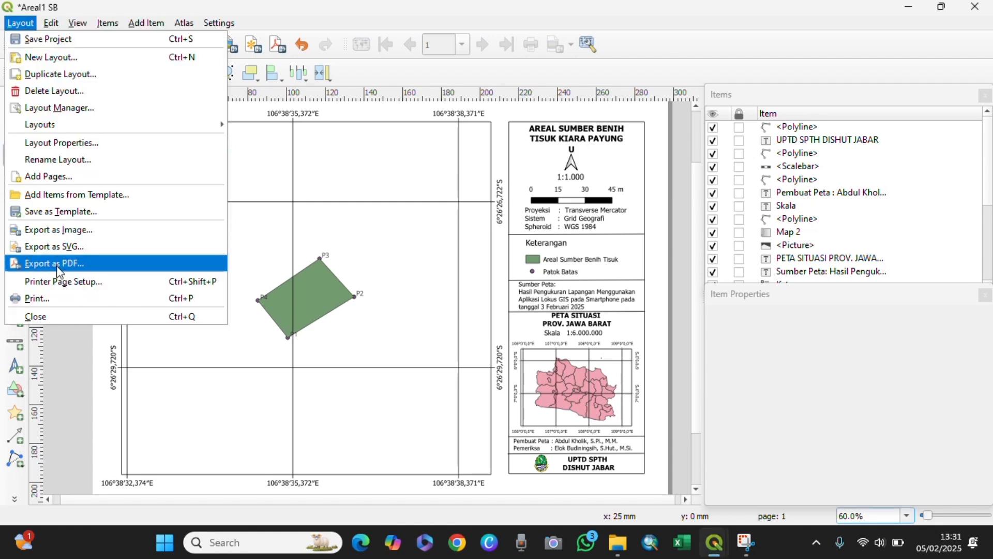
{"action": "left_click", "coordinate": [46, 316]}
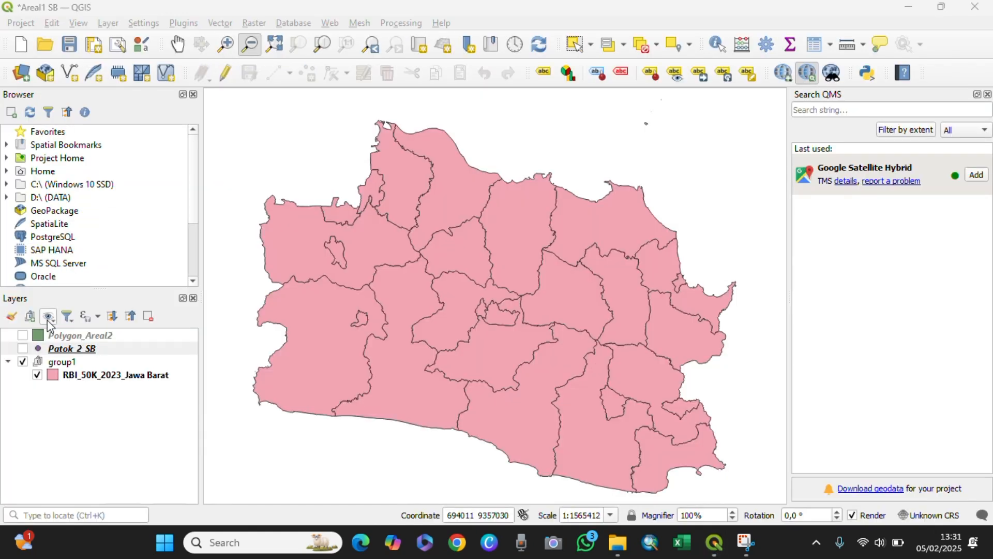
{"action": "left_click", "coordinate": [22, 349]}
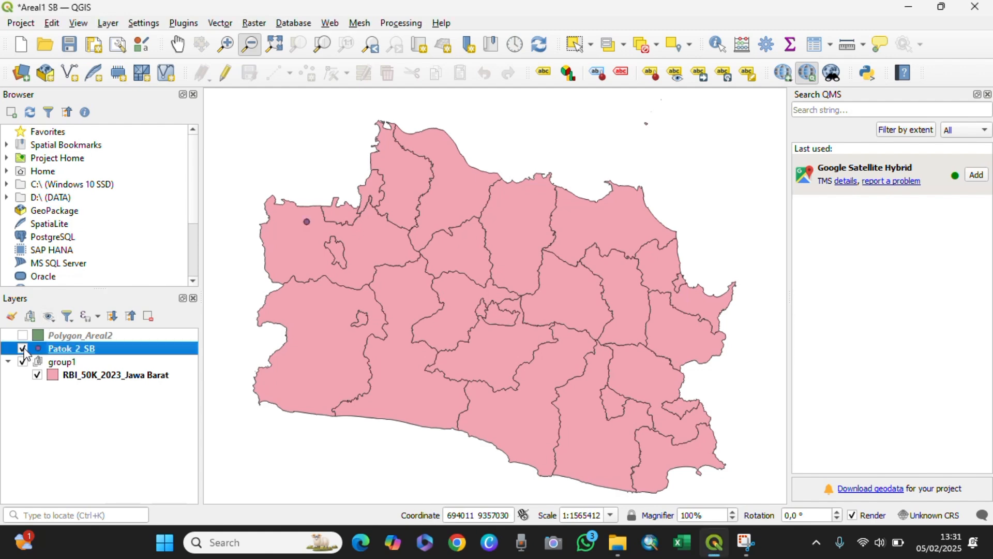
{"action": "left_click", "coordinate": [22, 336]}
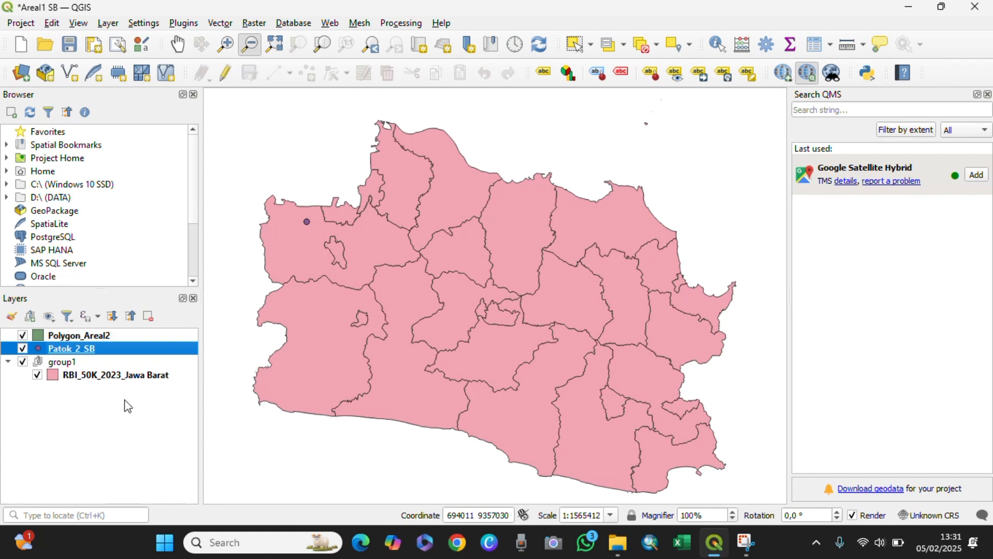
Step: Reopen the project's existing Areal1 SB print layout
{"action": "left_click", "coordinate": [22, 27]}
{"action": "mouse_move", "coordinate": [62, 317]}
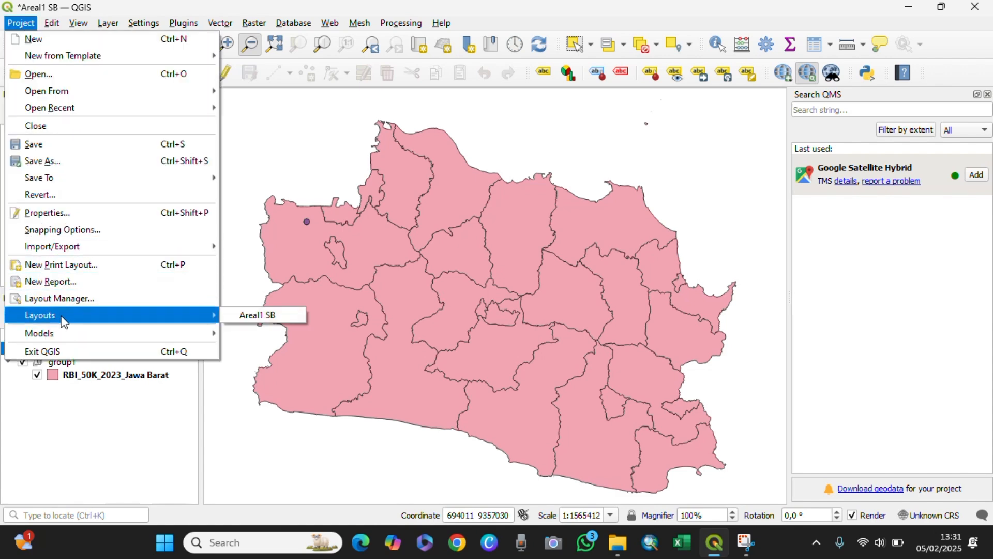
{"action": "left_click", "coordinate": [246, 316]}
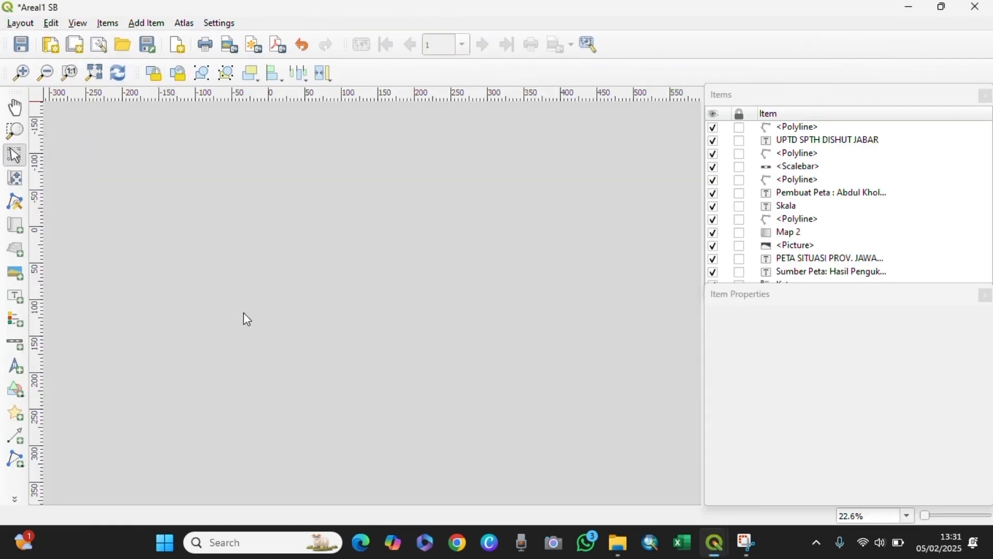
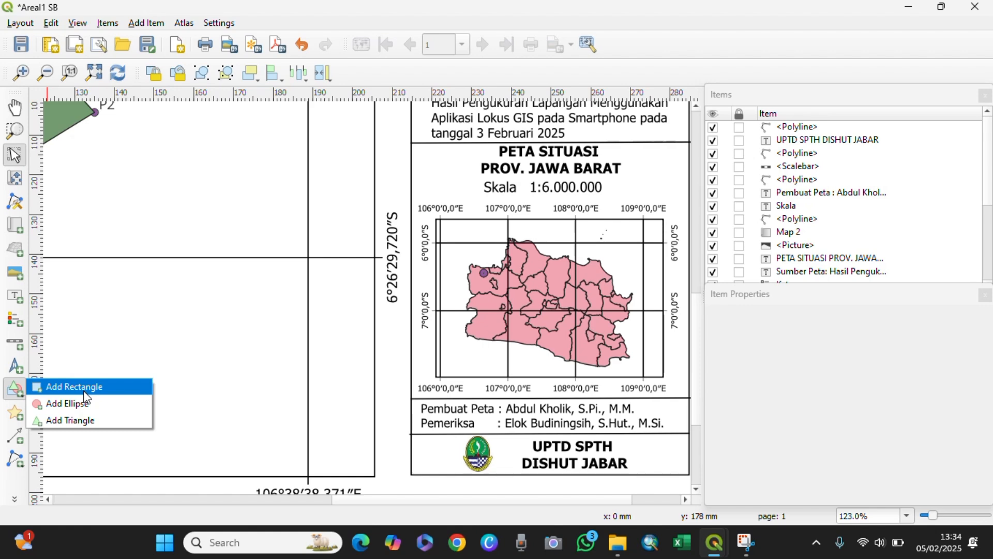
Step: Draw a small rectangle over the boundary-marker dot in the northwest of the situation map and fill it with standard dark green
{"action": "left_click", "coordinate": [83, 389]}
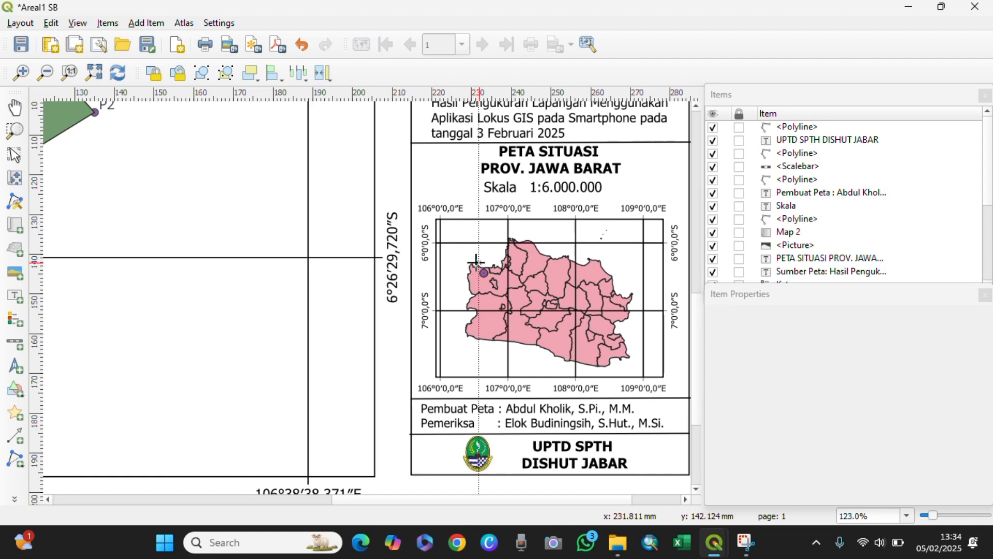
{"action": "left_click_drag", "start_coordinate": [479, 264], "coordinate": [490, 281]}
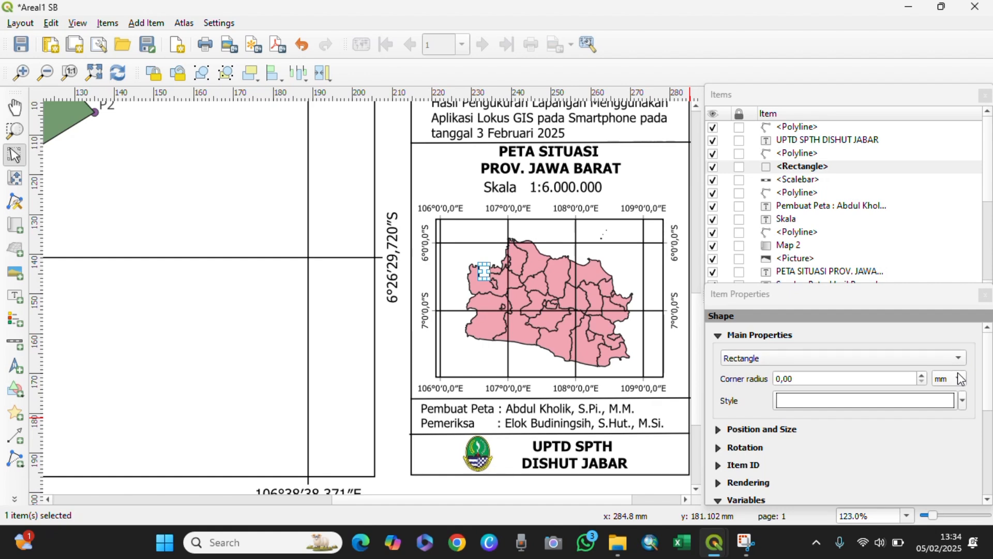
{"action": "left_click", "coordinate": [963, 402]}
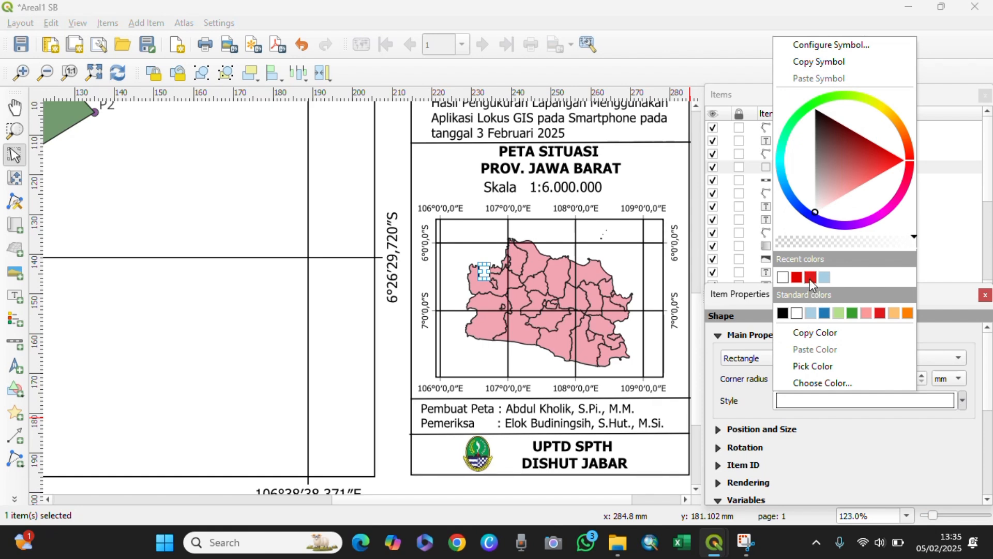
{"action": "left_click", "coordinate": [853, 314]}
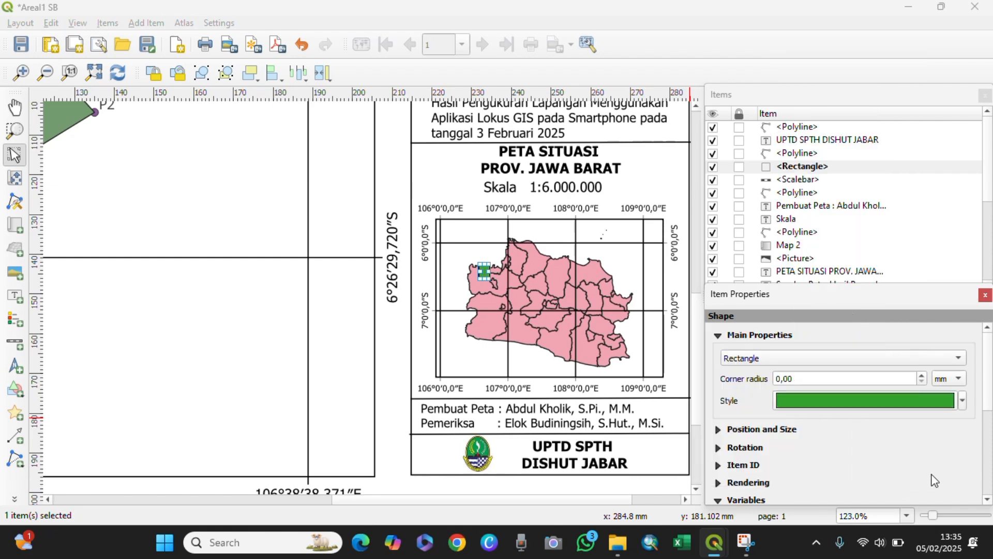
{"action": "scroll", "coordinate": [848, 393], "scroll_direction": "down", "scroll_amount": 4}
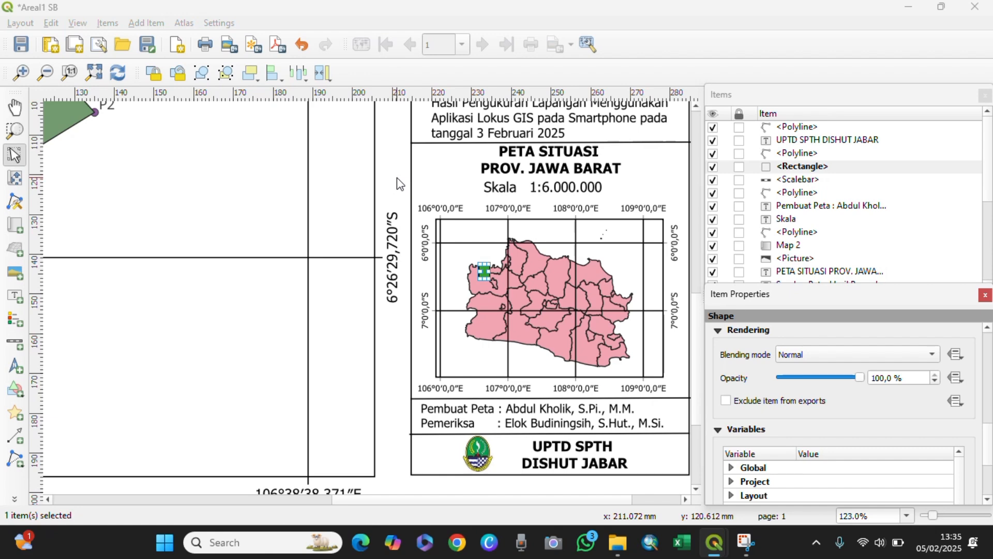
{"action": "left_click", "coordinate": [397, 178]}
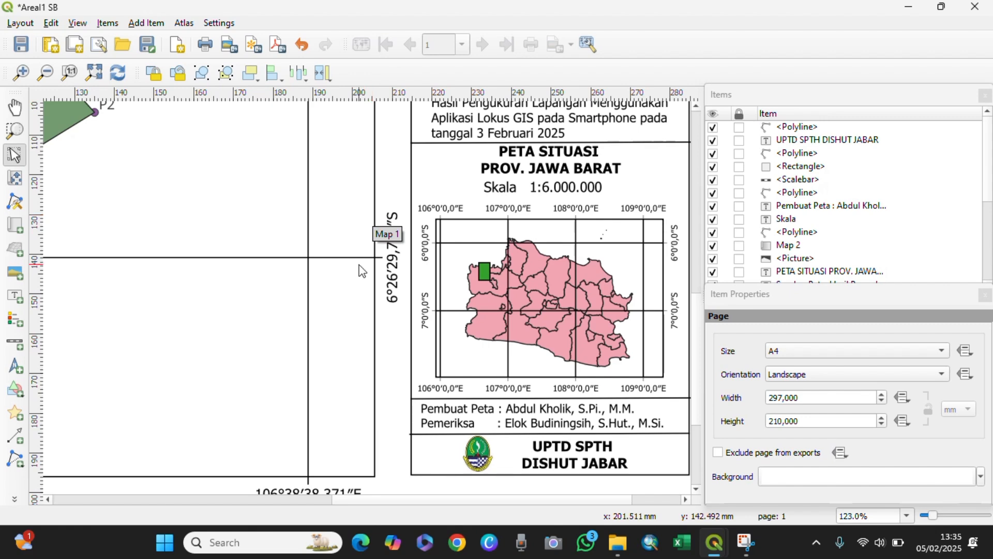
Step: Save the project and export the layout as a PDF named Areal1 SB Tisuk, keeping the offered export options
{"action": "left_click", "coordinate": [22, 46]}
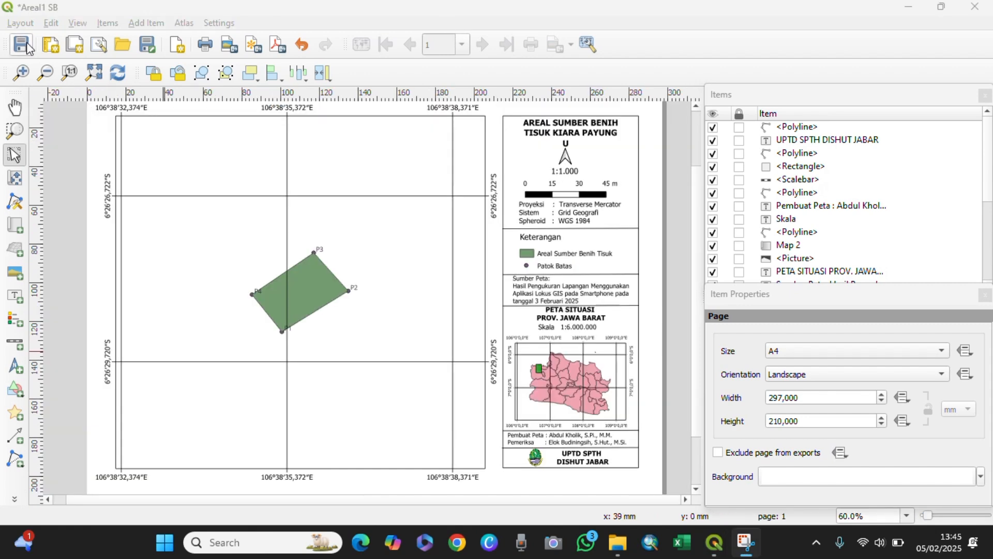
{"action": "left_click", "coordinate": [20, 24]}
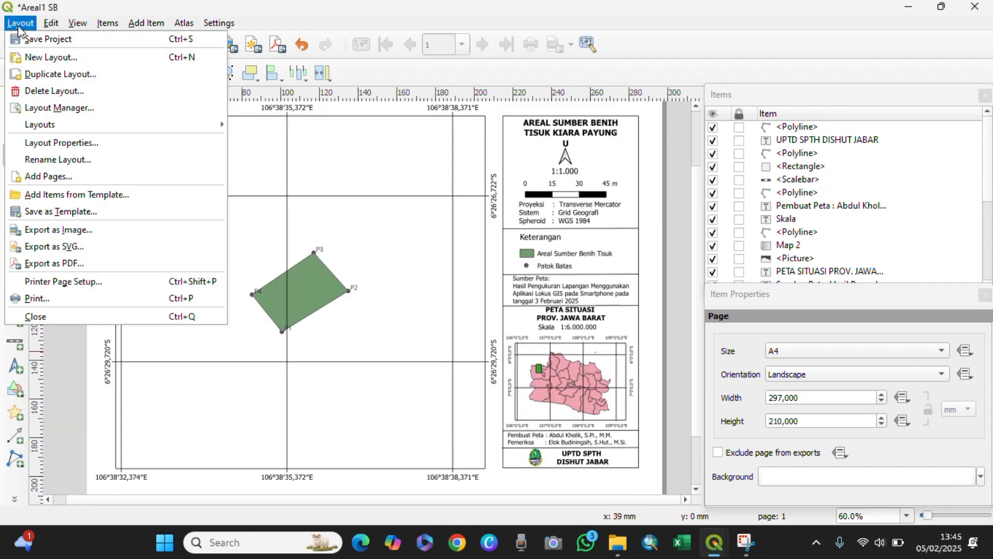
{"action": "left_click", "coordinate": [60, 264]}
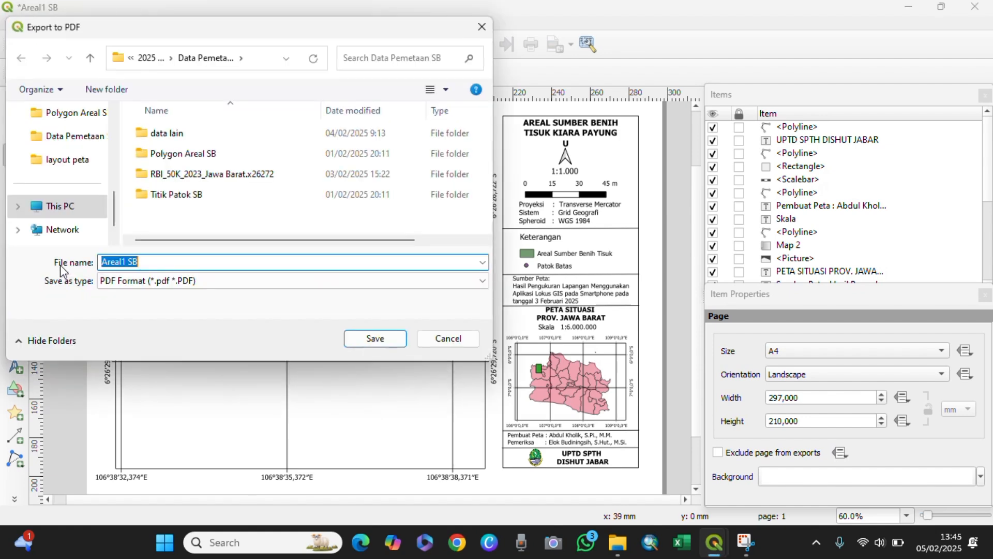
{"action": "left_click", "coordinate": [181, 260]}
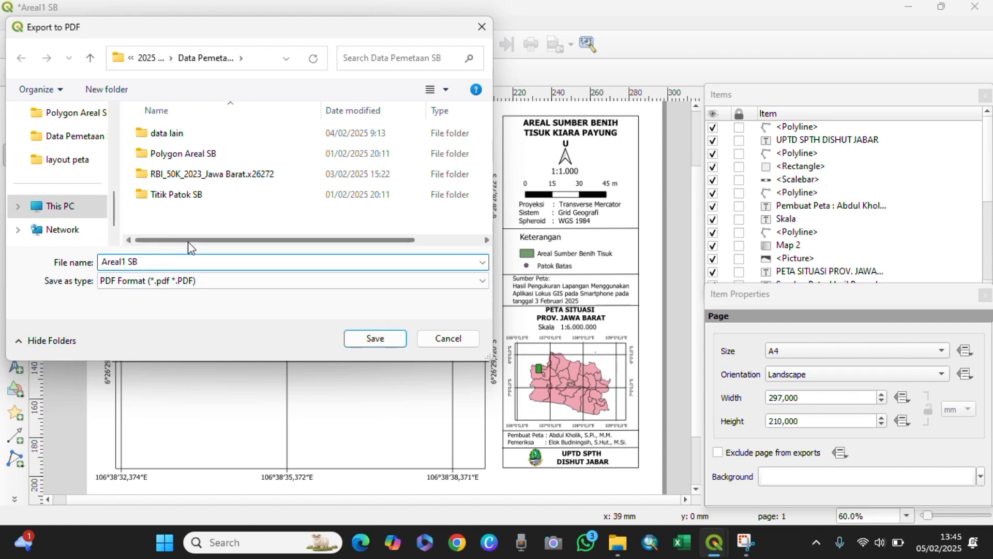
{"action": "type", "text": "Tisuk"}
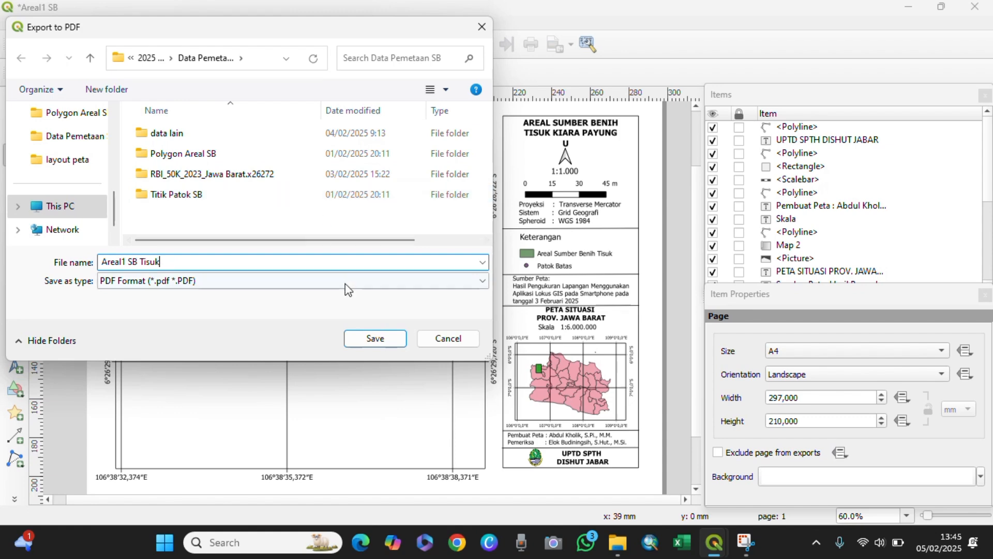
{"action": "left_click", "coordinate": [393, 338]}
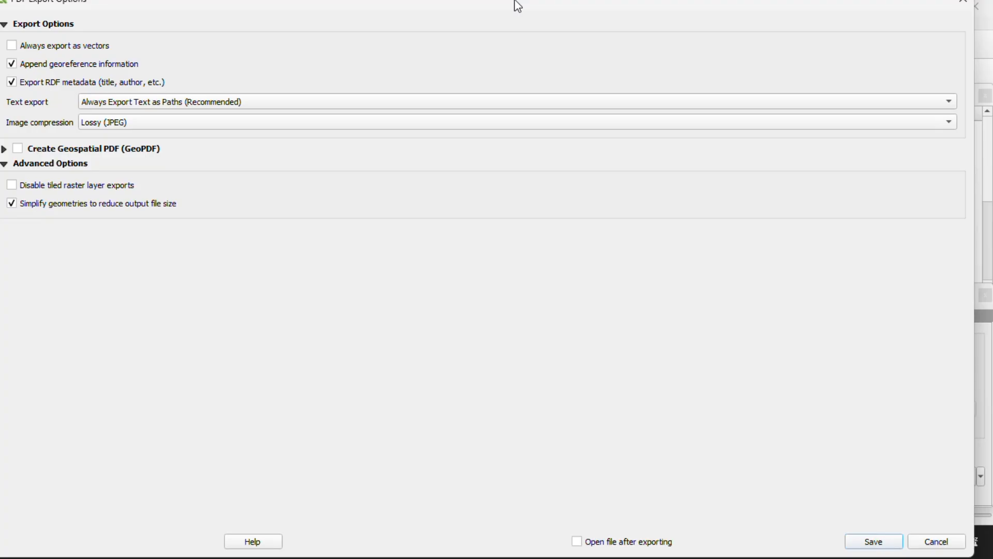
{"action": "left_click_drag", "start_coordinate": [514, 1], "coordinate": [515, 12]}
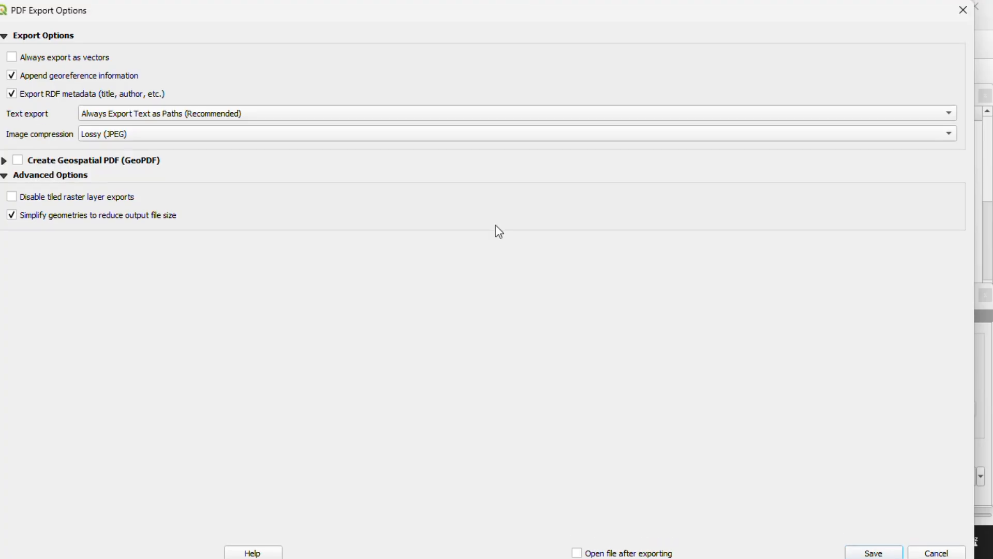
{"action": "left_click", "coordinate": [875, 553]}
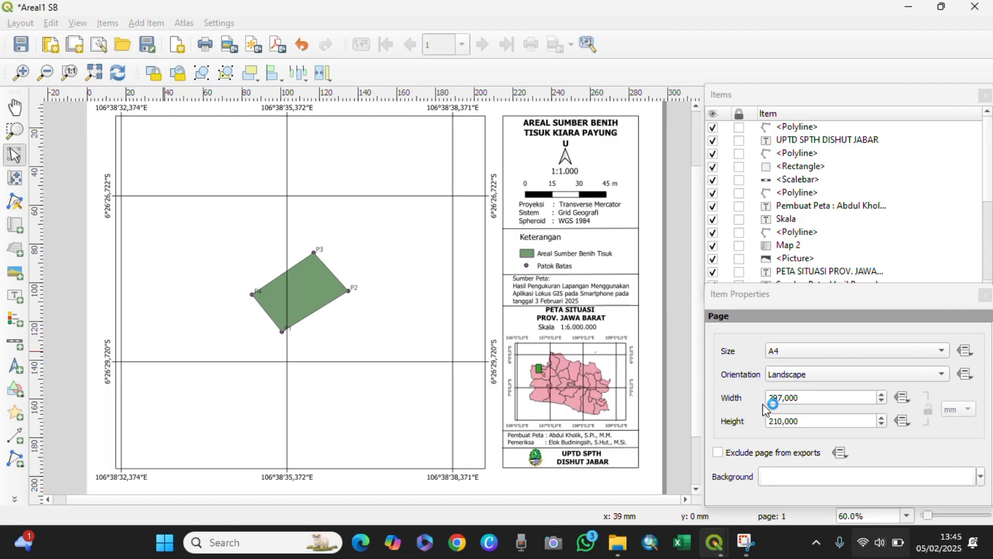